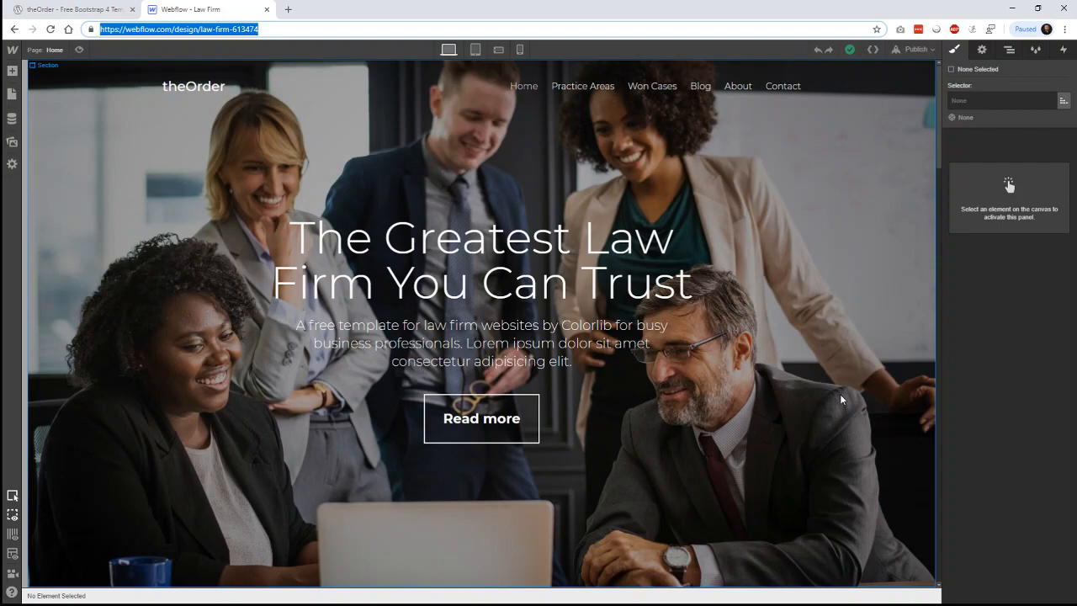
- Scroll through the theOrder template preview, then return to the law-firm site designer
{"action": "scroll", "coordinate": [839, 394], "scroll_direction": "down", "scroll_amount": 6}
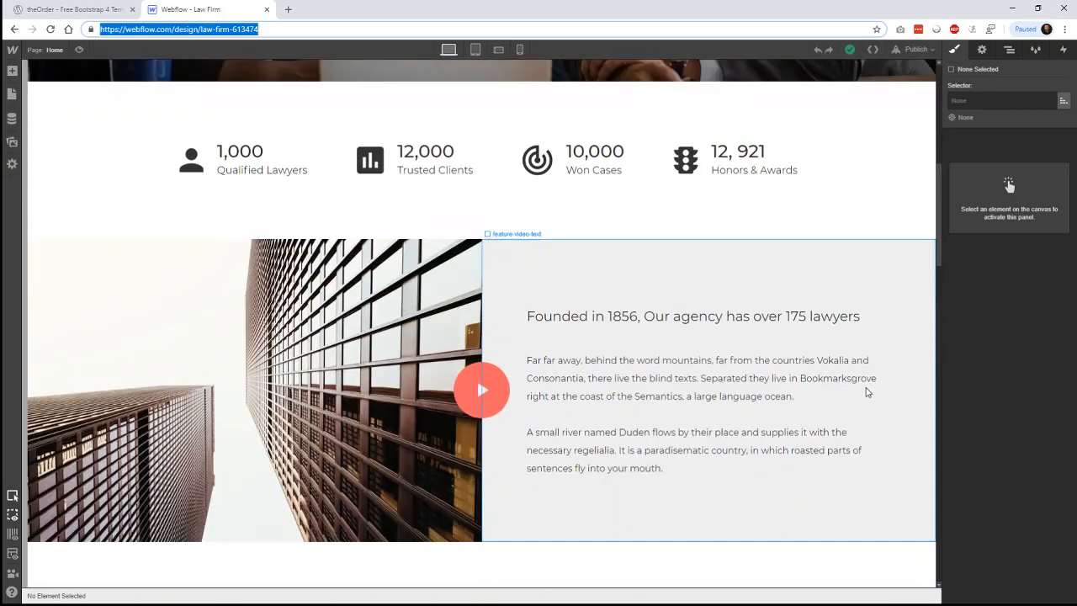
{"action": "scroll", "coordinate": [900, 400], "scroll_direction": "down", "scroll_amount": 2}
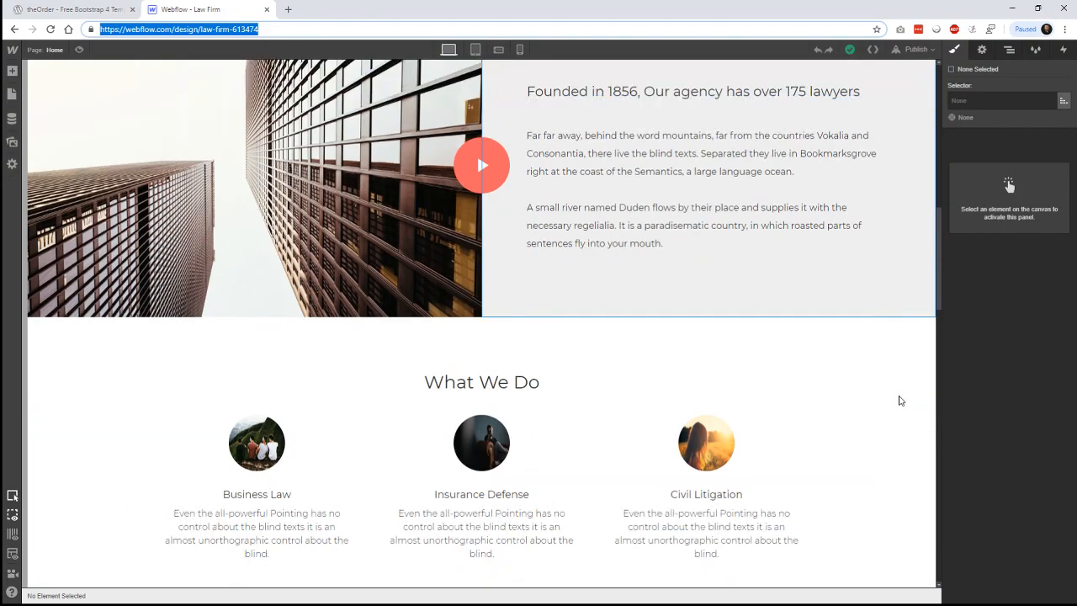
{"action": "scroll", "coordinate": [899, 400], "scroll_direction": "down", "scroll_amount": 3}
{"action": "scroll", "coordinate": [899, 401], "scroll_direction": "down", "scroll_amount": 10}
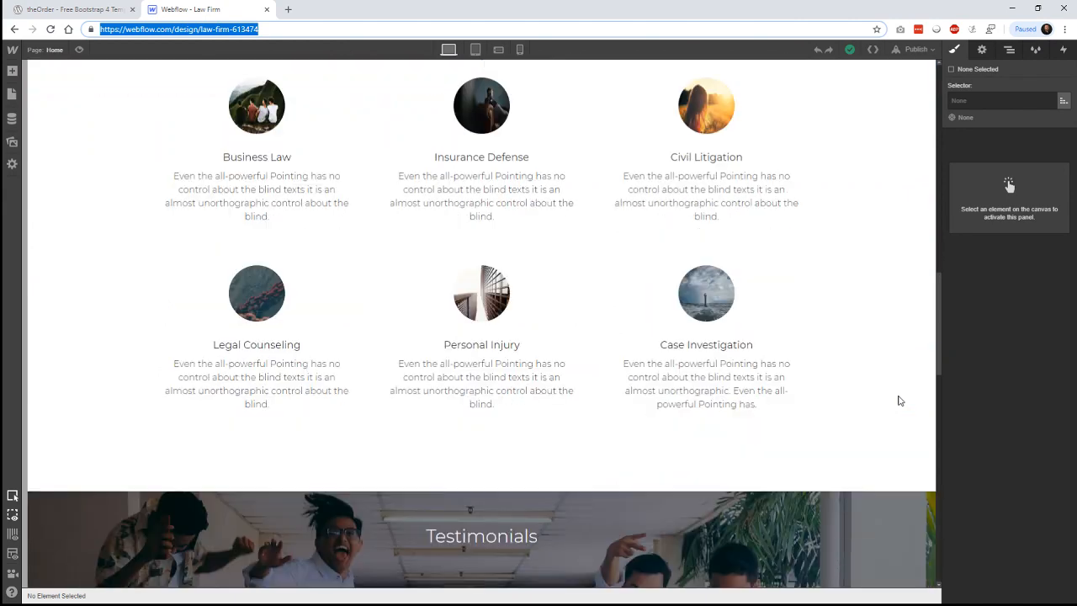
{"action": "scroll", "coordinate": [899, 400], "scroll_direction": "down", "scroll_amount": 2}
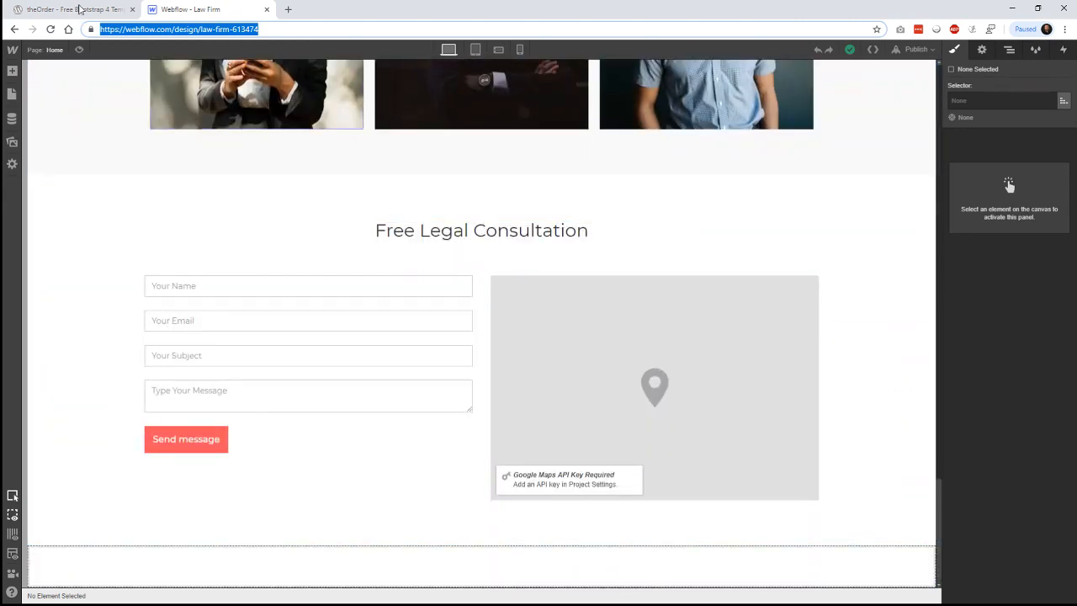
{"action": "left_click", "coordinate": [75, 9]}
{"action": "scroll", "coordinate": [968, 289], "scroll_direction": "down", "scroll_amount": 4}
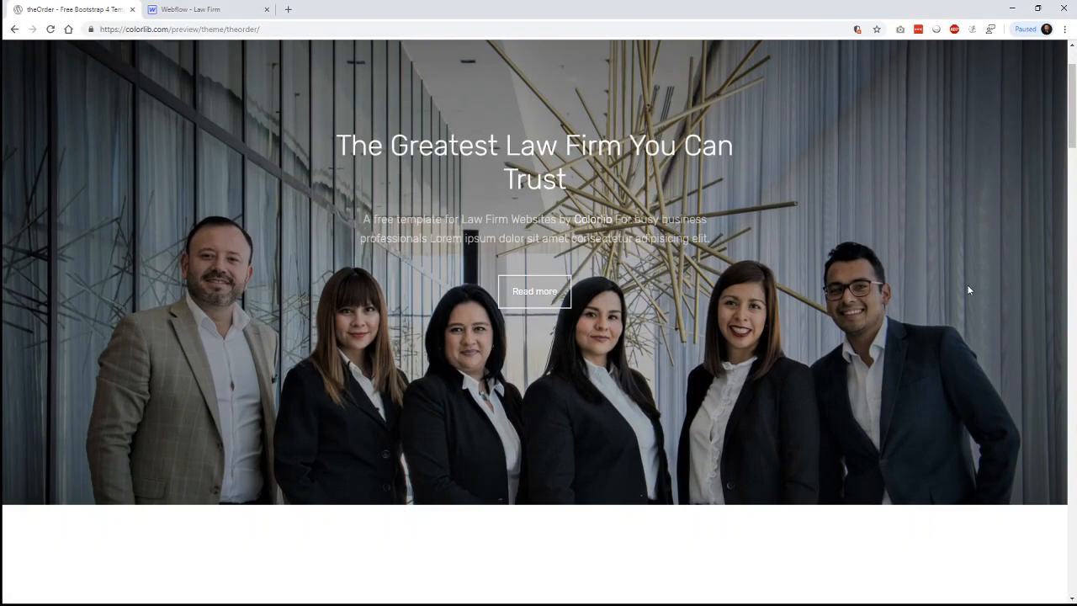
{"action": "scroll", "coordinate": [969, 289], "scroll_direction": "down", "scroll_amount": 6}
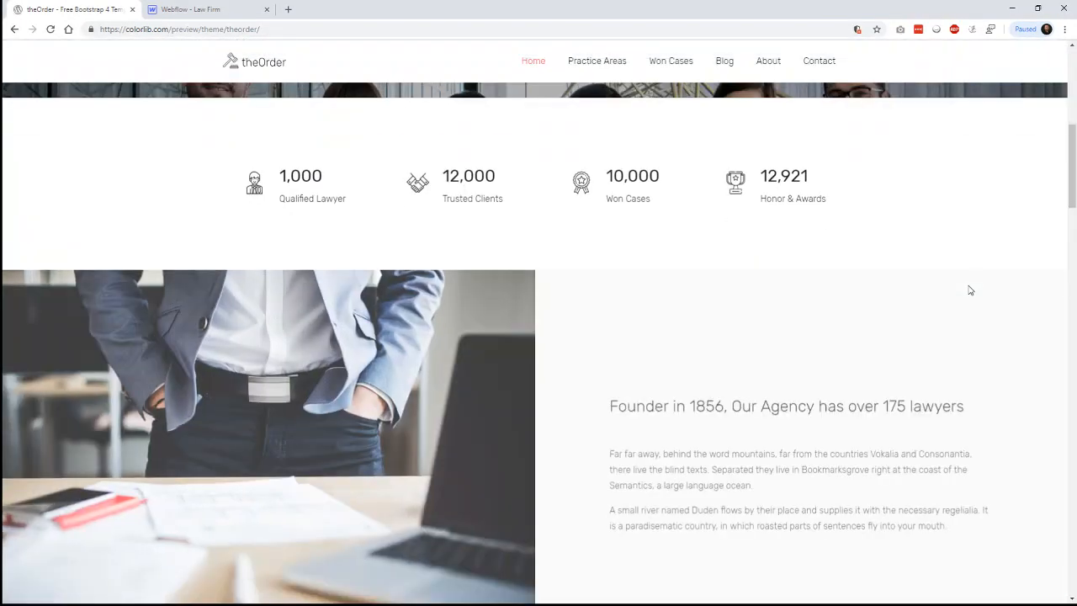
{"action": "scroll", "coordinate": [969, 290], "scroll_direction": "down", "scroll_amount": 2}
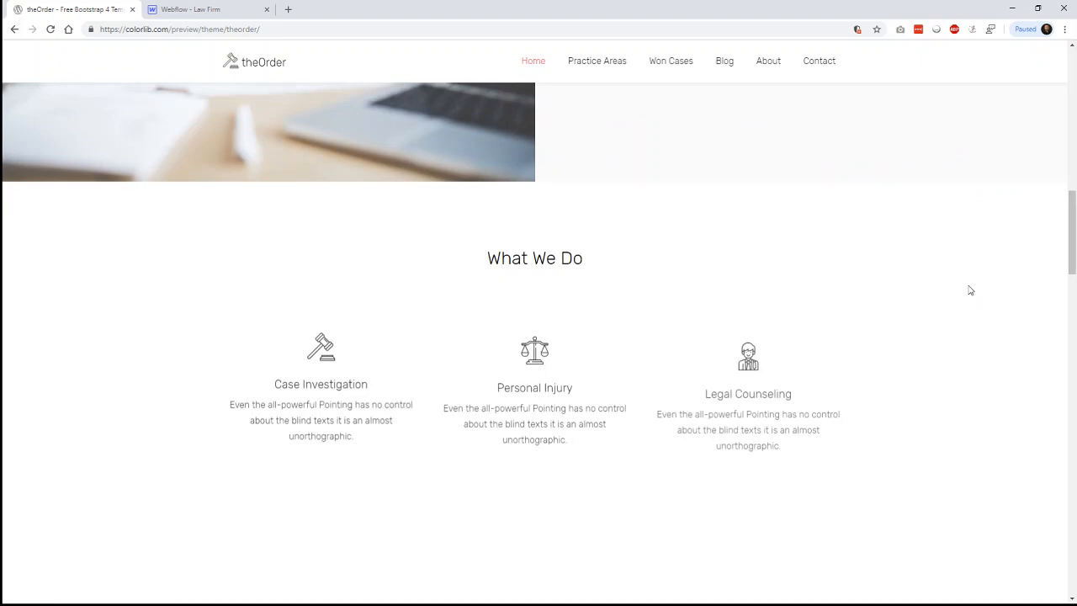
{"action": "scroll", "coordinate": [969, 290], "scroll_direction": "down", "scroll_amount": 6}
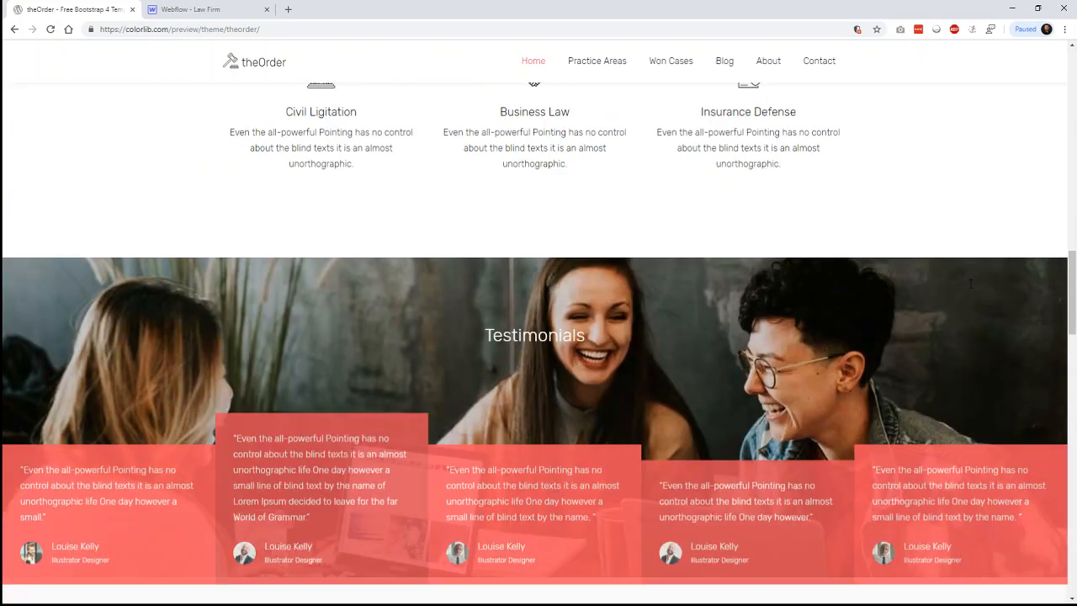
{"action": "scroll", "coordinate": [970, 284], "scroll_direction": "down", "scroll_amount": 3}
{"action": "scroll", "coordinate": [969, 278], "scroll_direction": "down", "scroll_amount": 11}
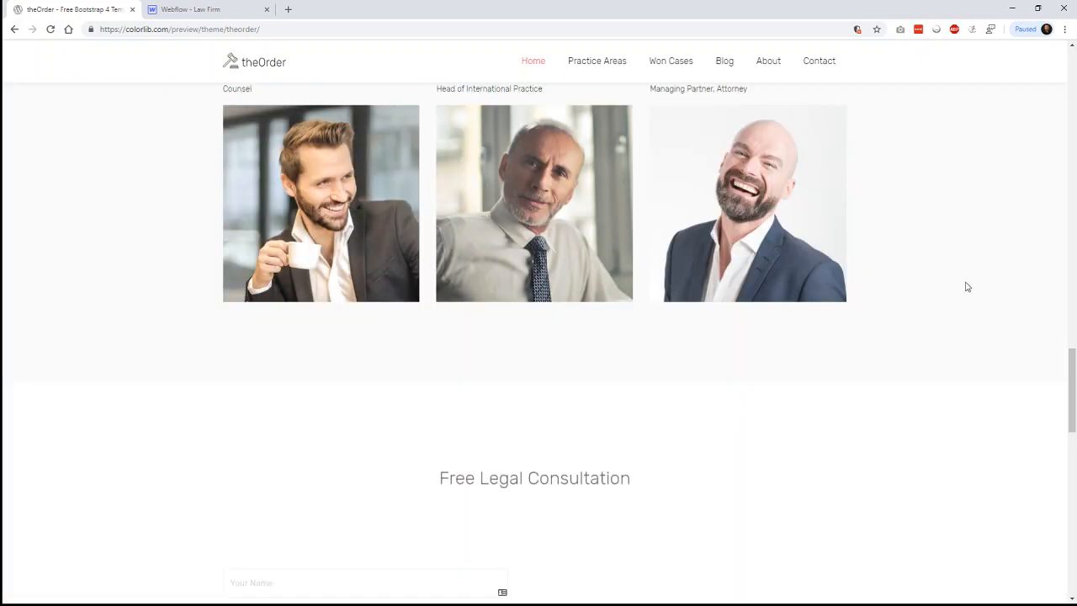
{"action": "scroll", "coordinate": [966, 287], "scroll_direction": "down", "scroll_amount": 1}
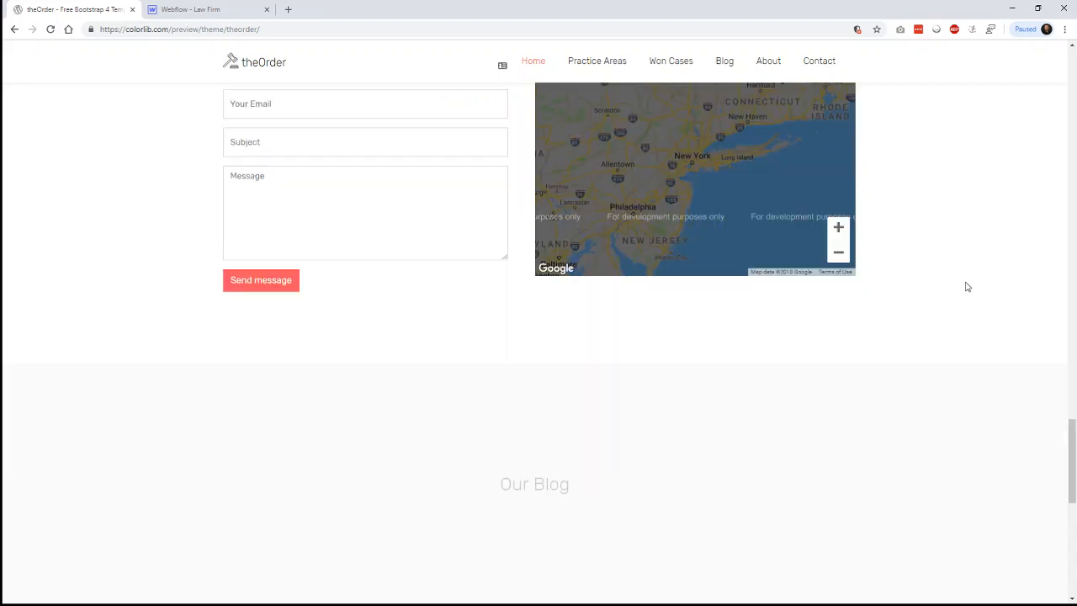
{"action": "scroll", "coordinate": [966, 287], "scroll_direction": "down", "scroll_amount": 3}
{"action": "scroll", "coordinate": [966, 287], "scroll_direction": "down", "scroll_amount": 1}
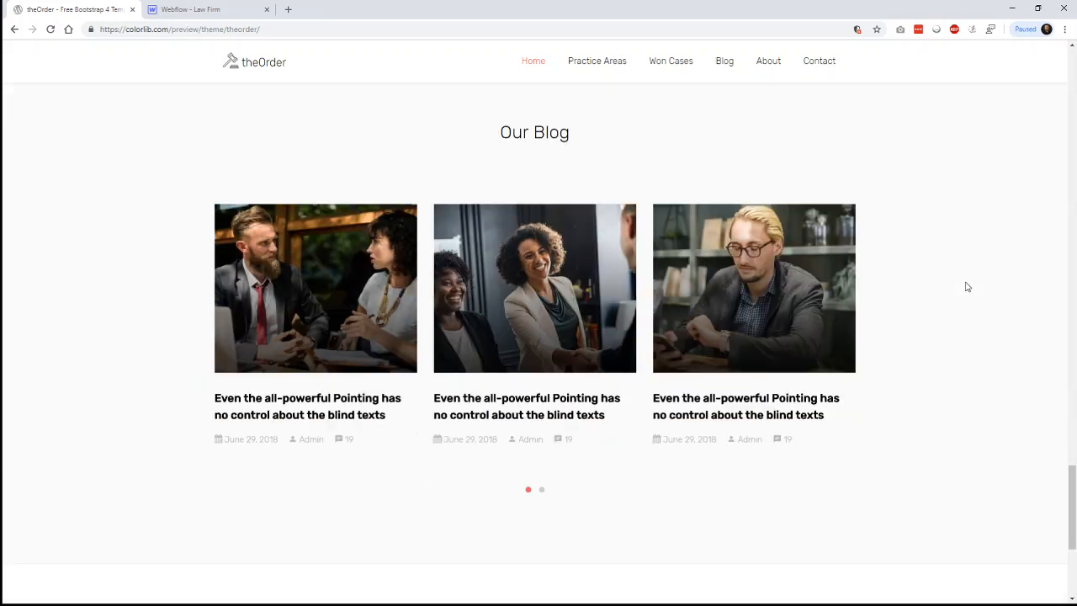
{"action": "left_click", "coordinate": [208, 11]}
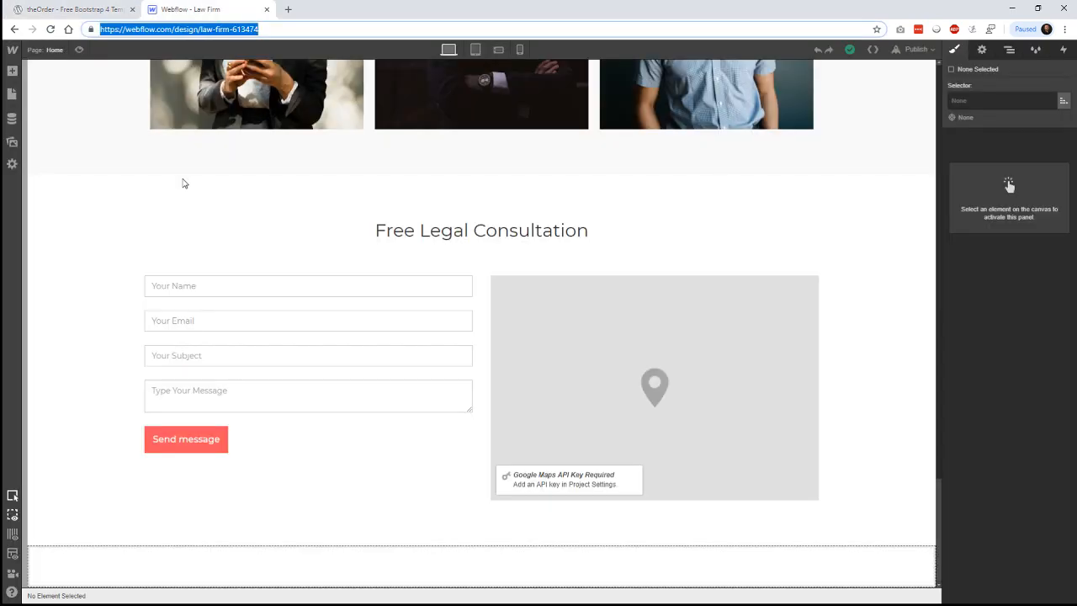
- Create a collection named 'Blog Posts' with URL folder 'posts' using the Blog Posts template
{"action": "left_click", "coordinate": [13, 119]}
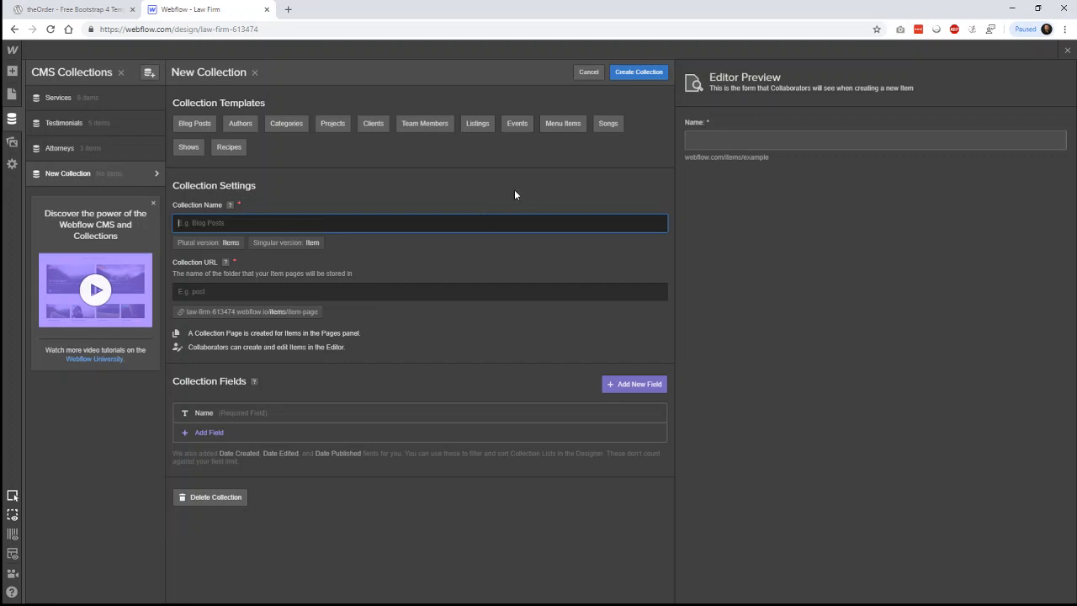
{"action": "type", "text": "Blog Posts"}
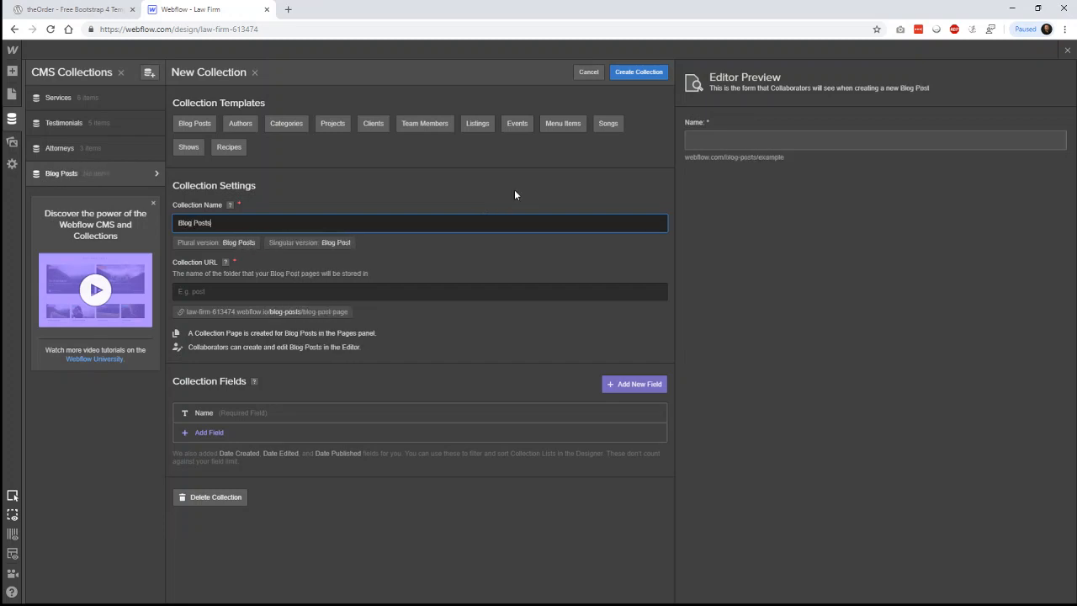
{"action": "left_click", "coordinate": [386, 290]}
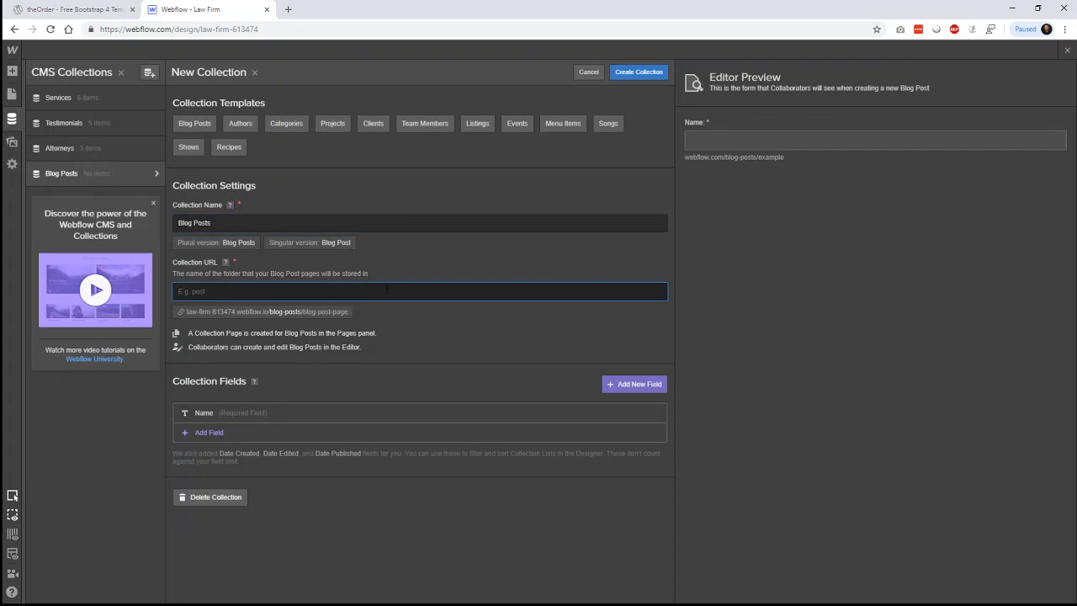
{"action": "type", "text": "posts"}
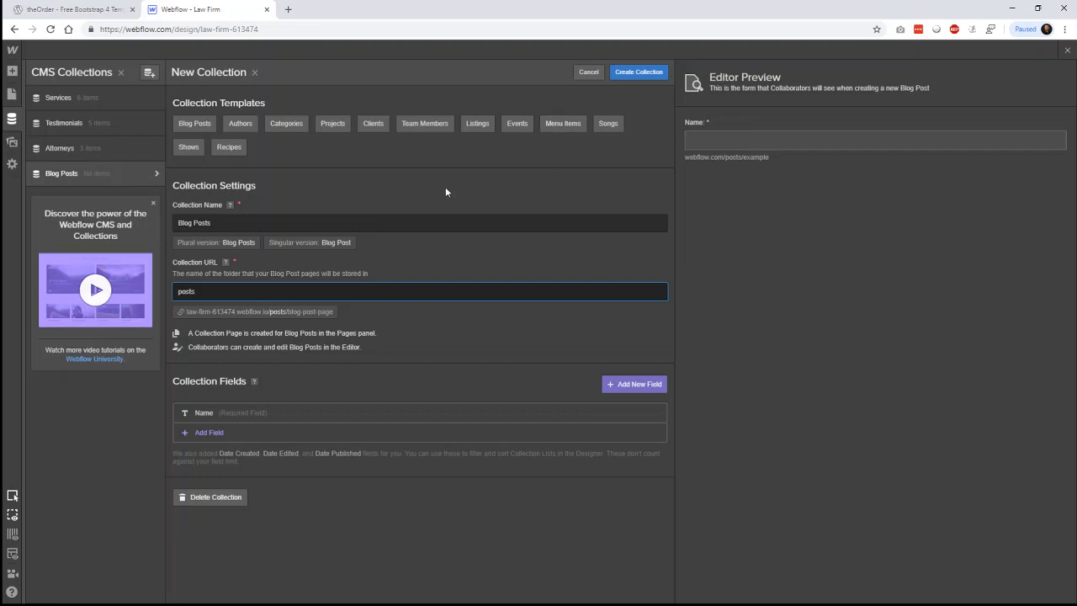
{"action": "left_click", "coordinate": [200, 123]}
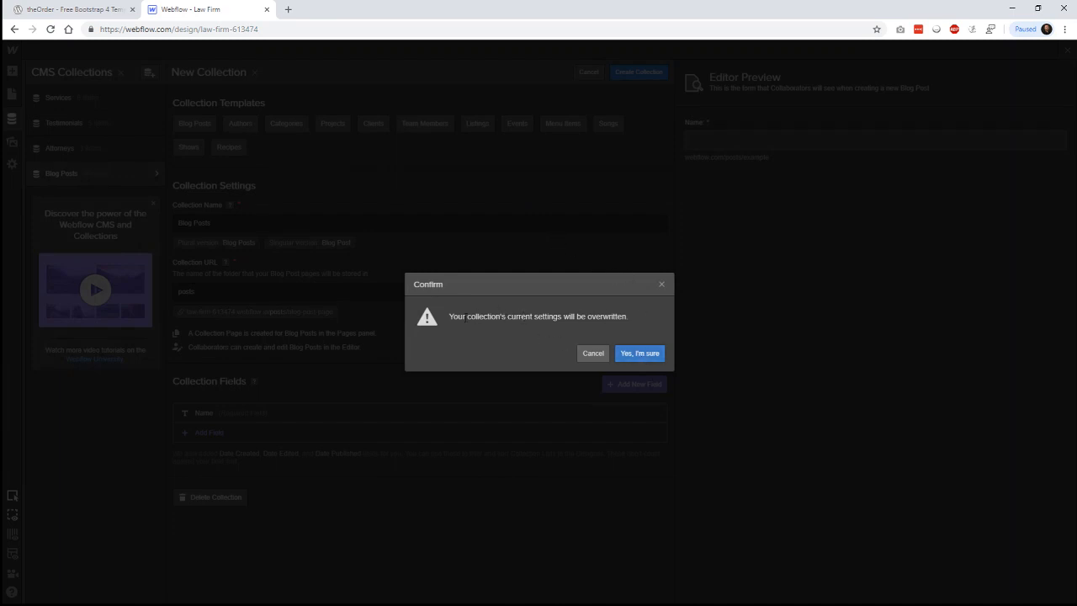
{"action": "left_click_drag", "start_coordinate": [463, 316], "coordinate": [594, 355]}
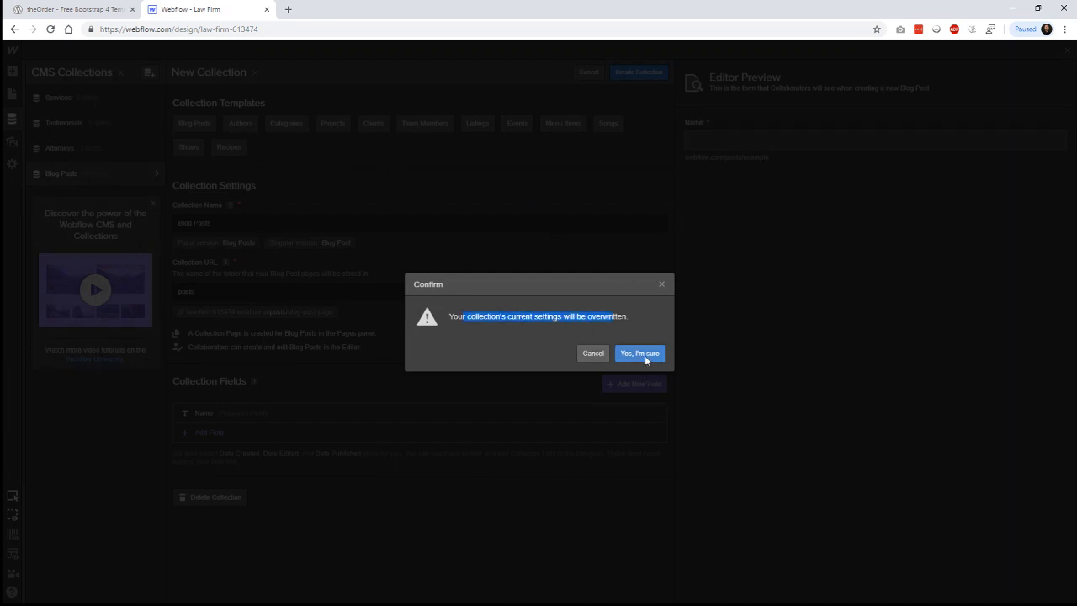
{"action": "left_click", "coordinate": [642, 356]}
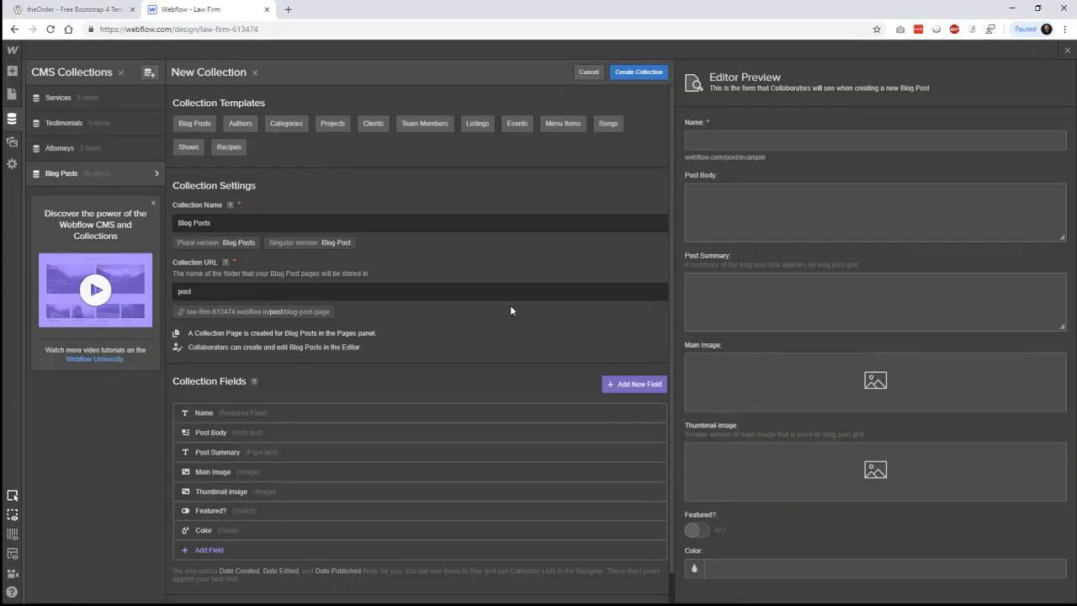
- Delete the Color, Featured? and Thumbnail image fields, then view the template's Our Blog section
{"action": "scroll", "coordinate": [513, 302], "scroll_direction": "down", "scroll_amount": 1}
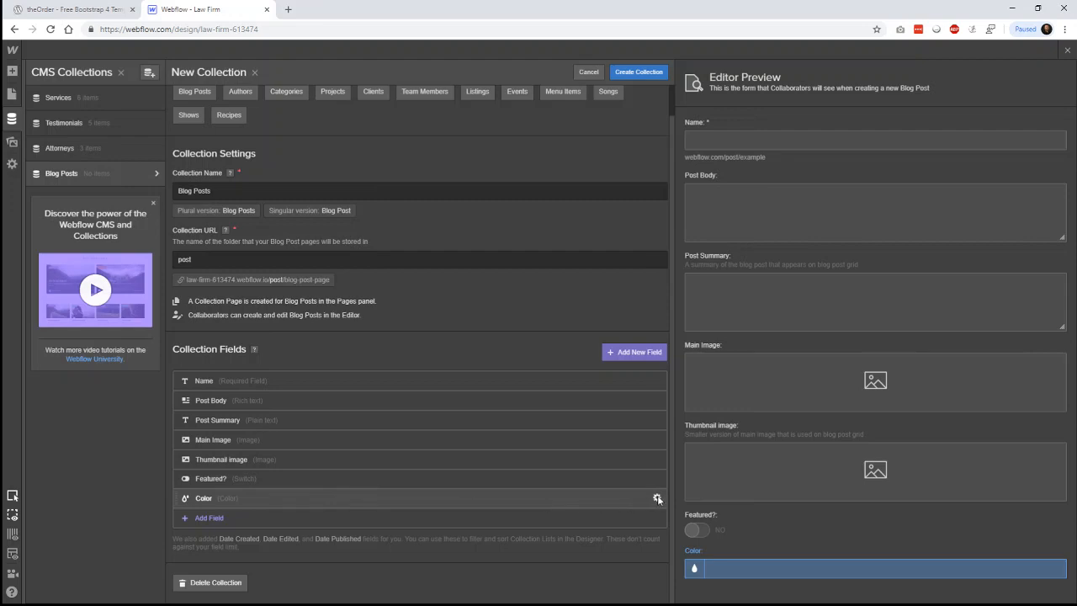
{"action": "left_click", "coordinate": [657, 498]}
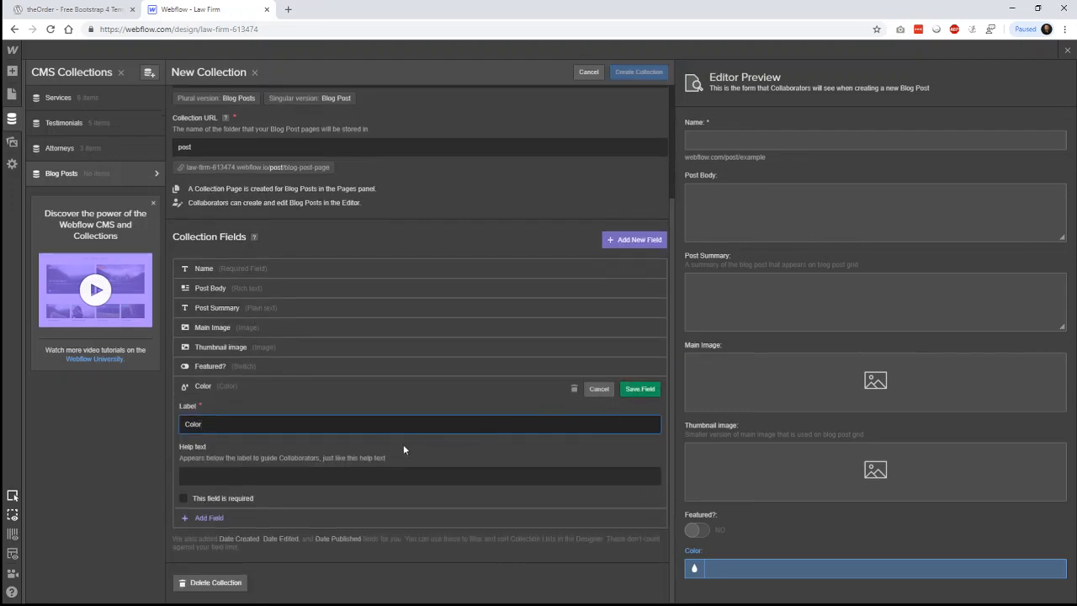
{"action": "left_click", "coordinate": [573, 389]}
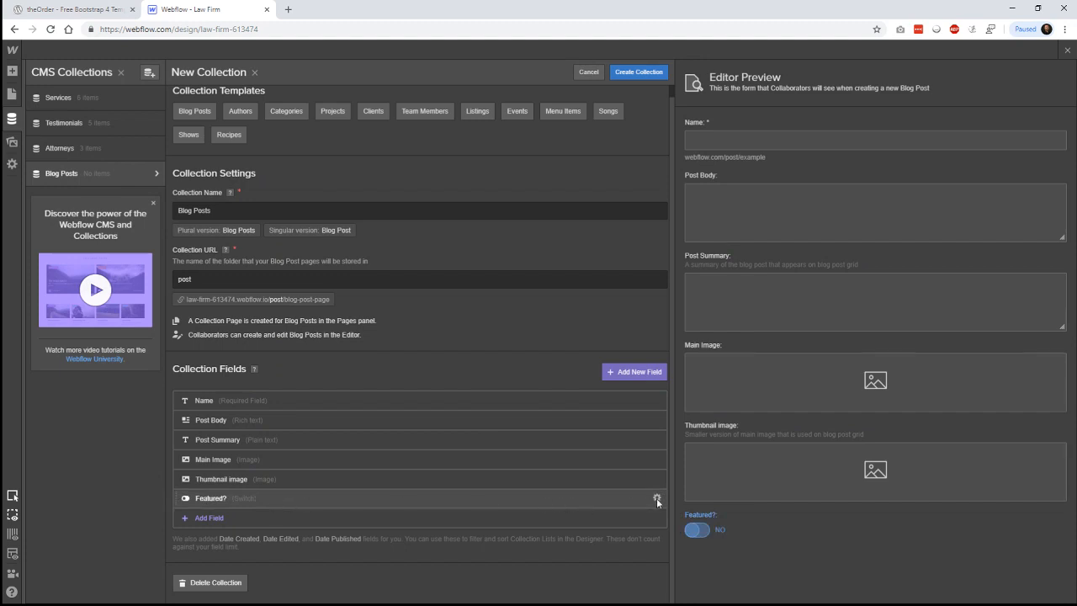
{"action": "left_click", "coordinate": [656, 498]}
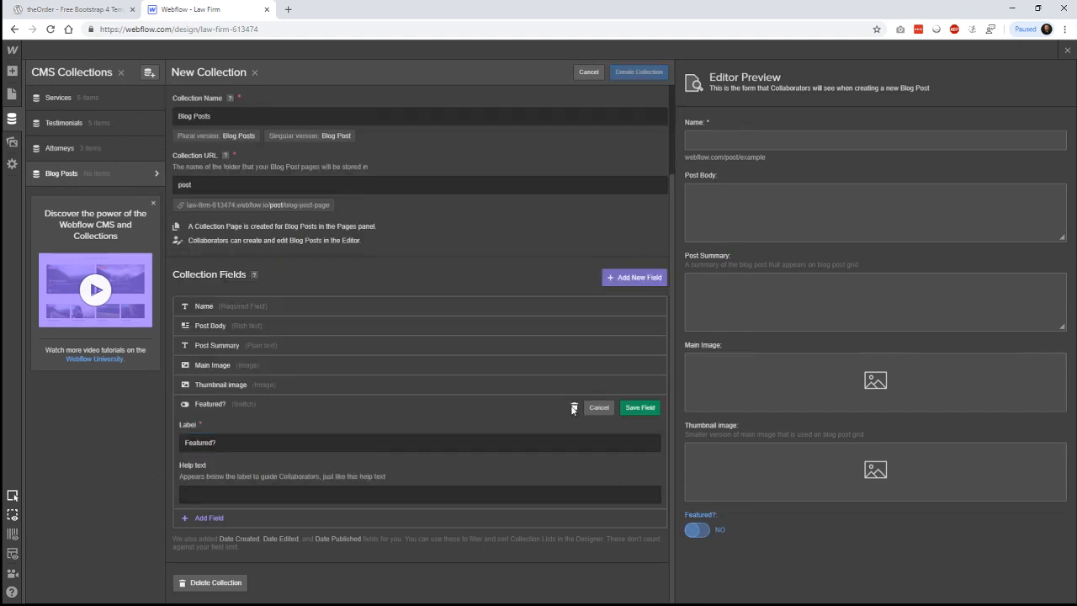
{"action": "left_click", "coordinate": [576, 410]}
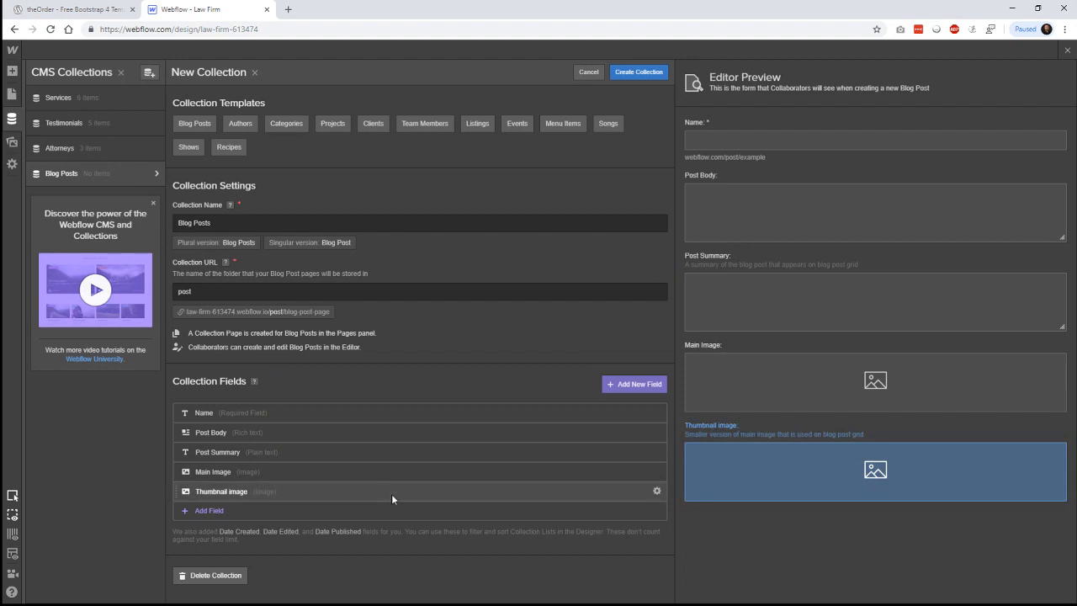
{"action": "left_click", "coordinate": [657, 492]}
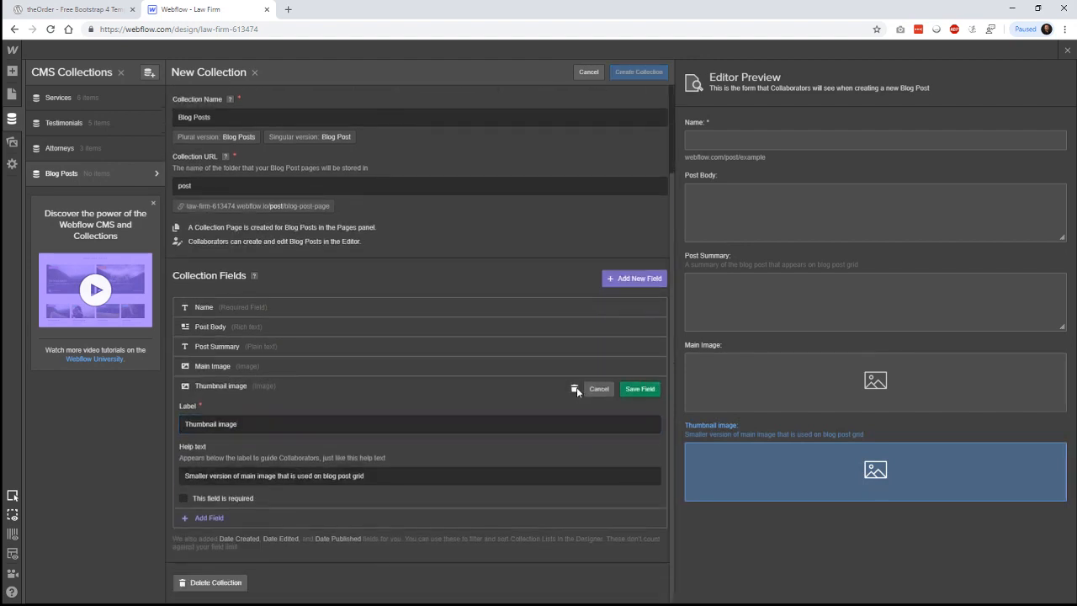
{"action": "left_click", "coordinate": [576, 387]}
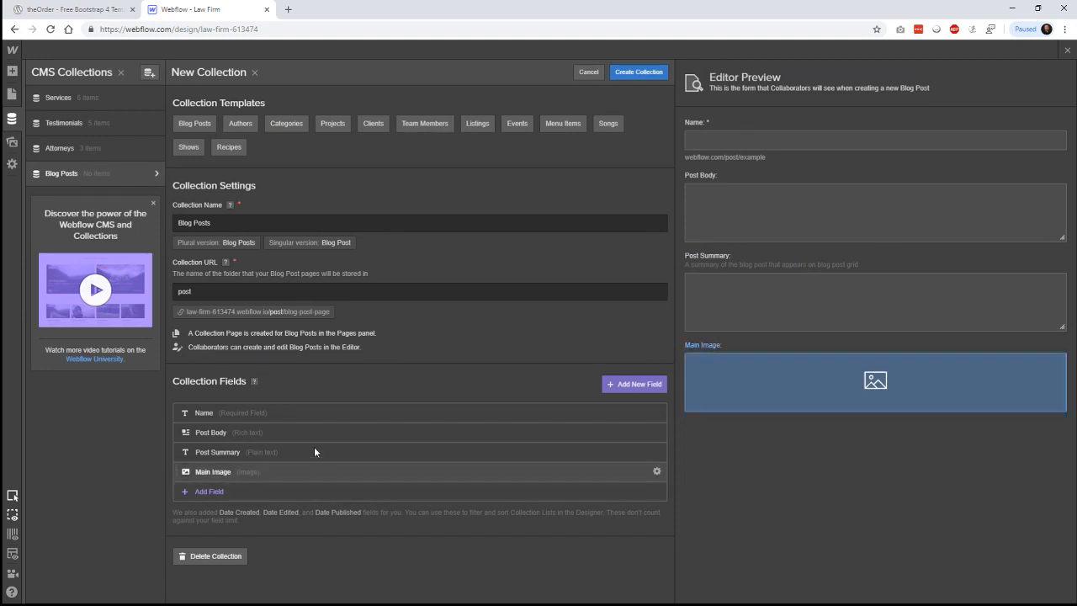
{"action": "left_click", "coordinate": [85, 9]}
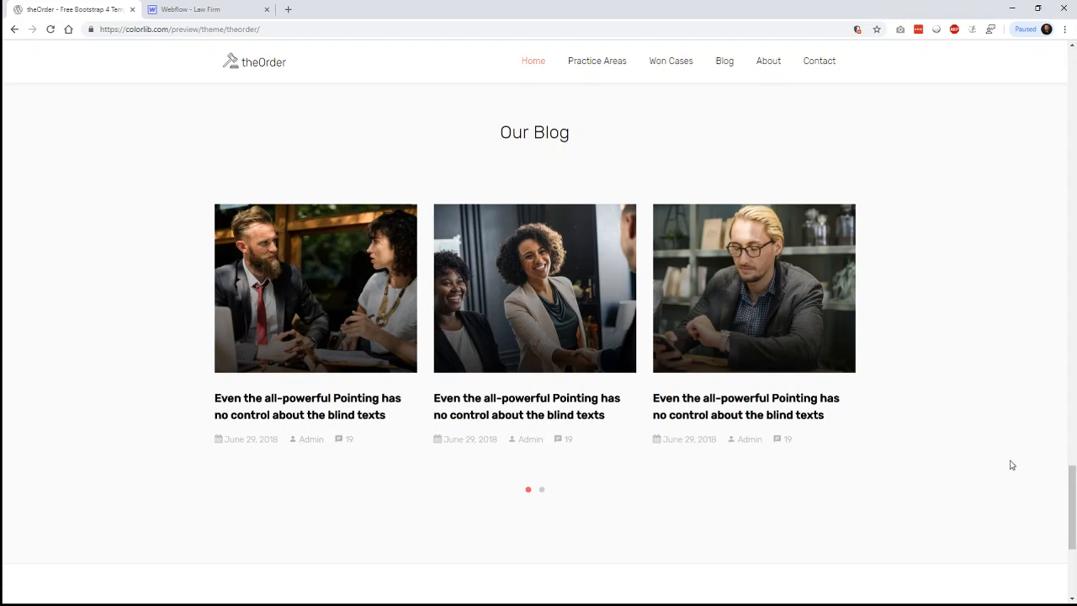
- Browse the template's Our Blog post carousel, then return to Webflow and begin a new field
{"action": "scroll", "coordinate": [1013, 463], "scroll_direction": "down", "scroll_amount": 2}
{"action": "scroll", "coordinate": [1016, 464], "scroll_direction": "up", "scroll_amount": 2}
{"action": "left_click", "coordinate": [543, 492]}
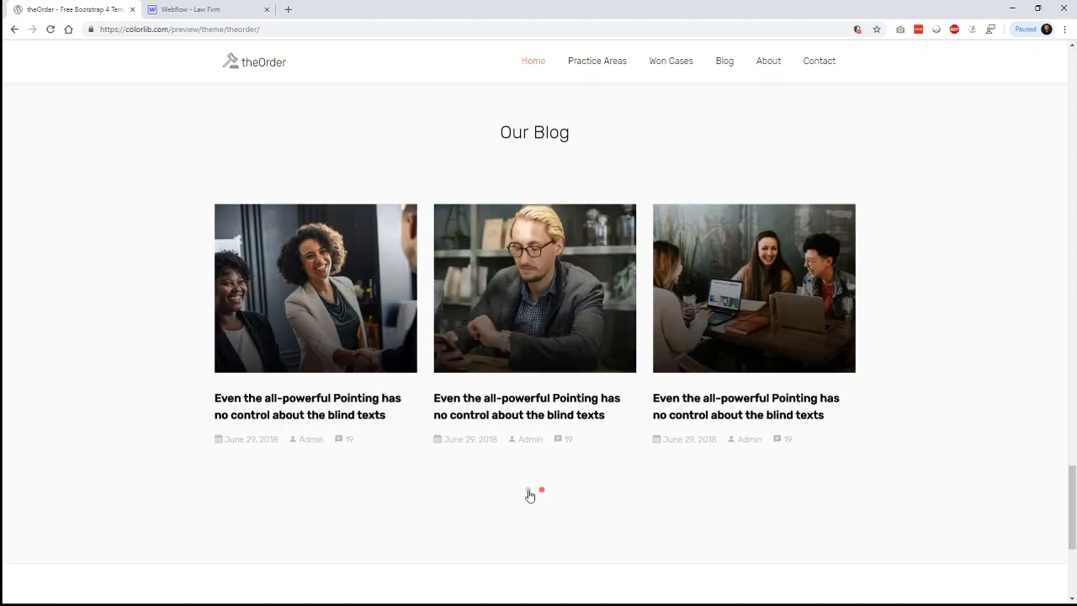
{"action": "left_click", "coordinate": [528, 491]}
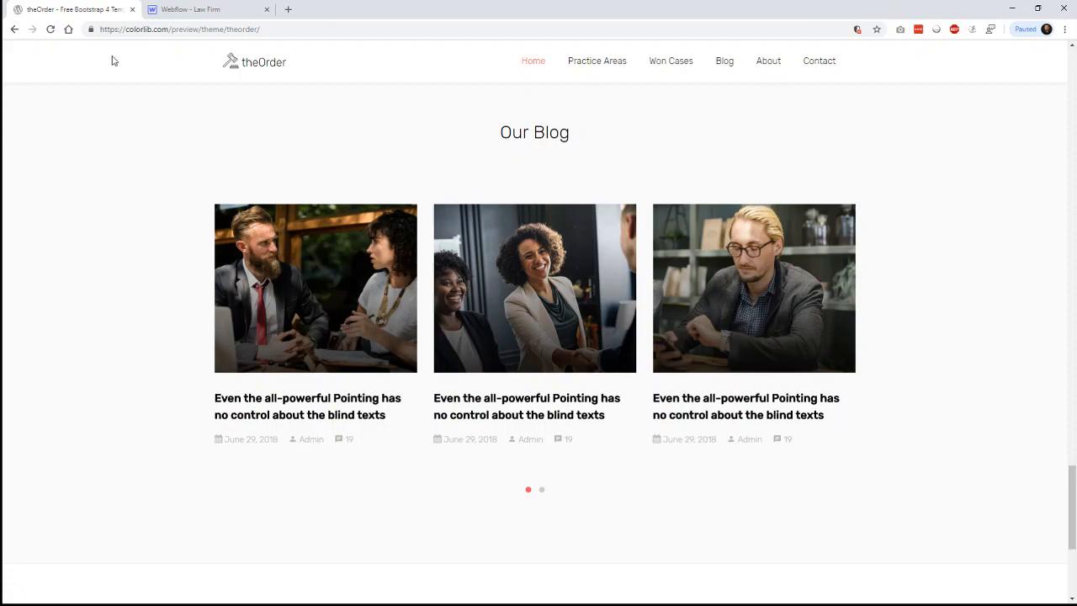
{"action": "key", "text": "ctrl+Tab"}
{"action": "left_click", "coordinate": [643, 387]}
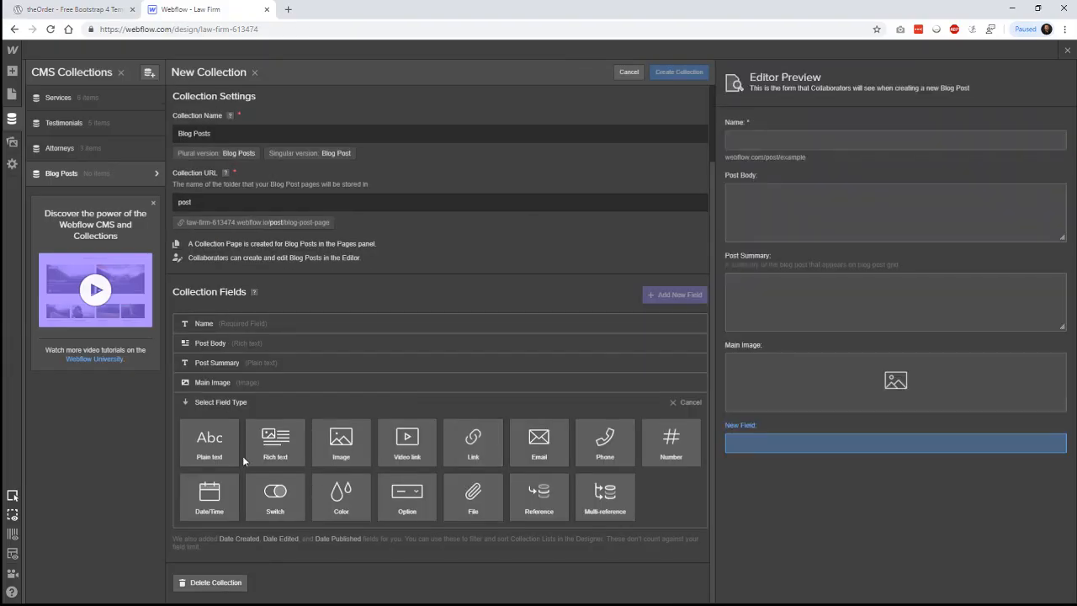
- Add a required Post Date date/time field with time and help text 'Choose the publish date'
{"action": "left_click", "coordinate": [242, 455]}
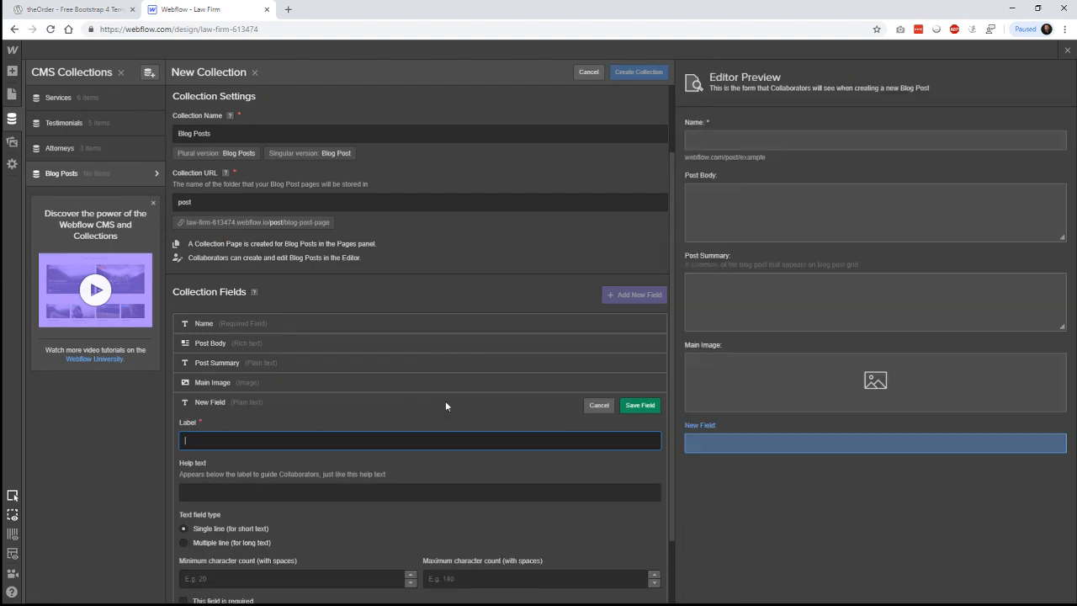
{"action": "type", "text": "Post"}
{"action": "left_click", "coordinate": [598, 405]}
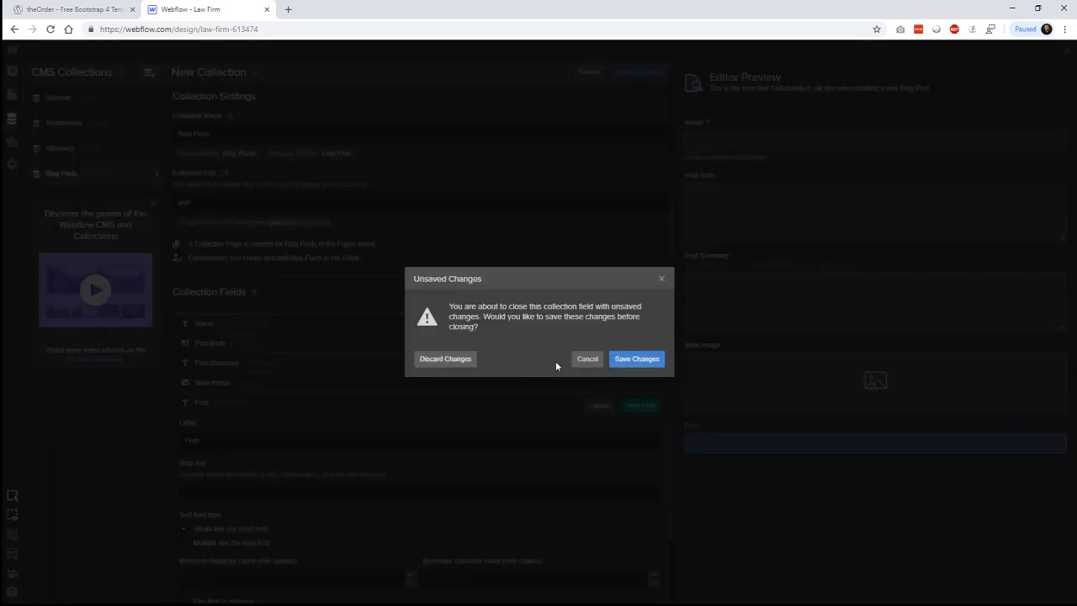
{"action": "left_click", "coordinate": [445, 358]}
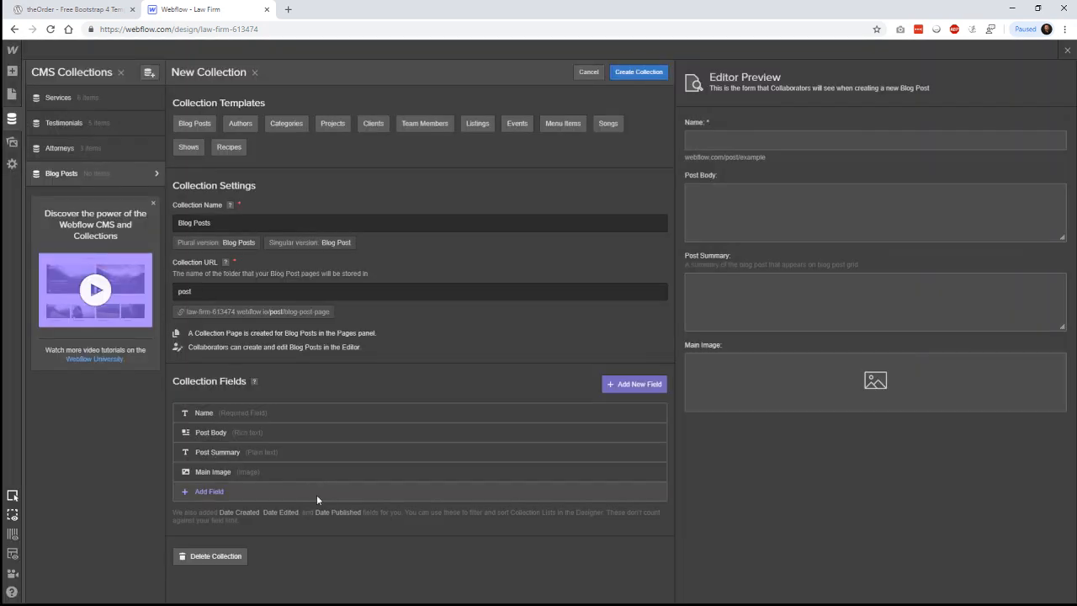
{"action": "left_click", "coordinate": [316, 495]}
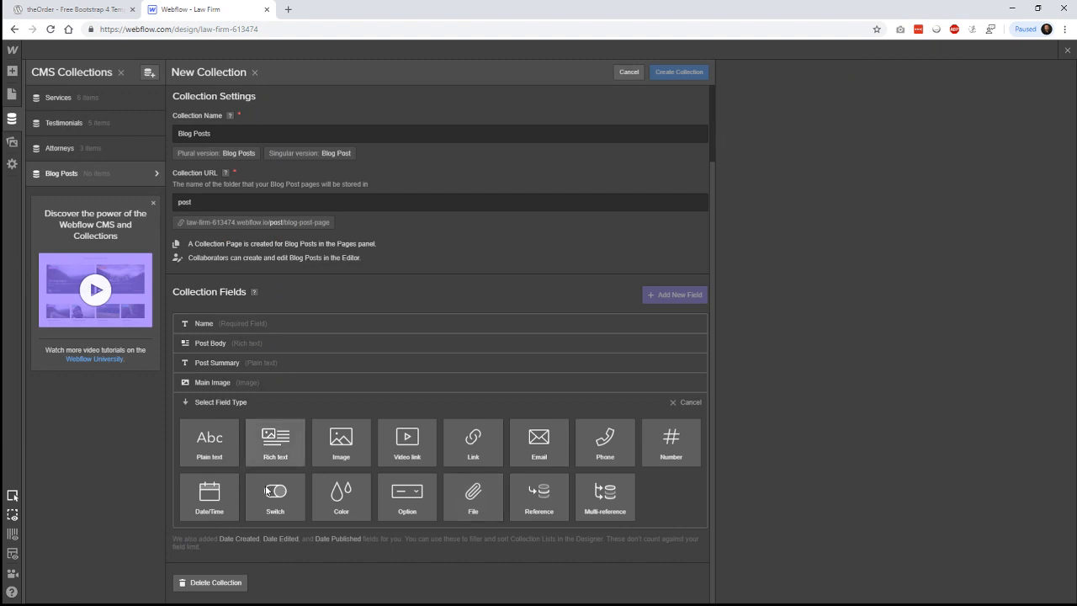
{"action": "left_click", "coordinate": [209, 496]}
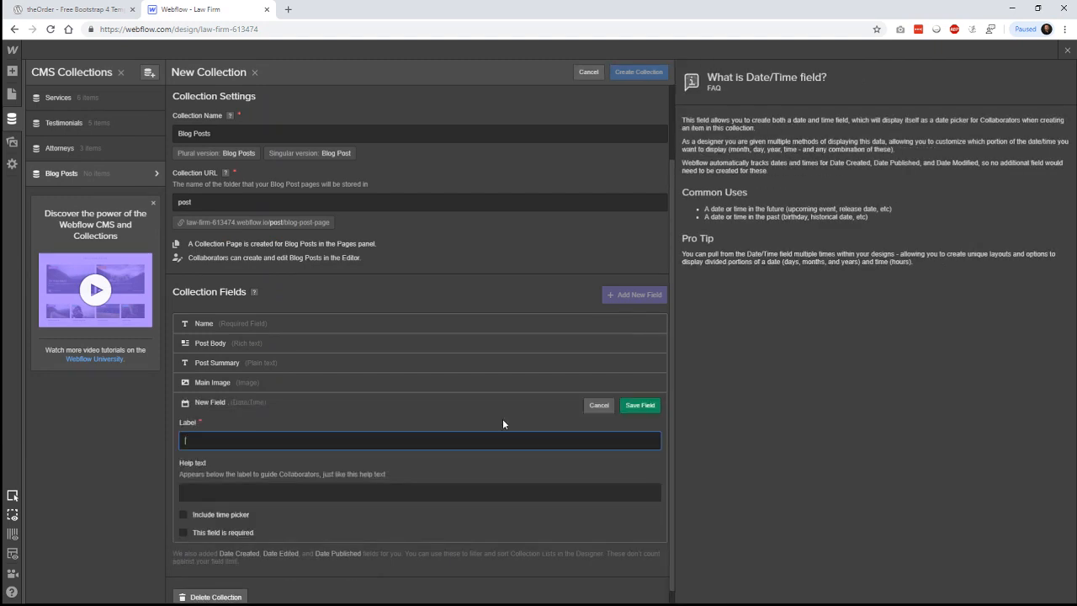
{"action": "type", "text": "Post"}
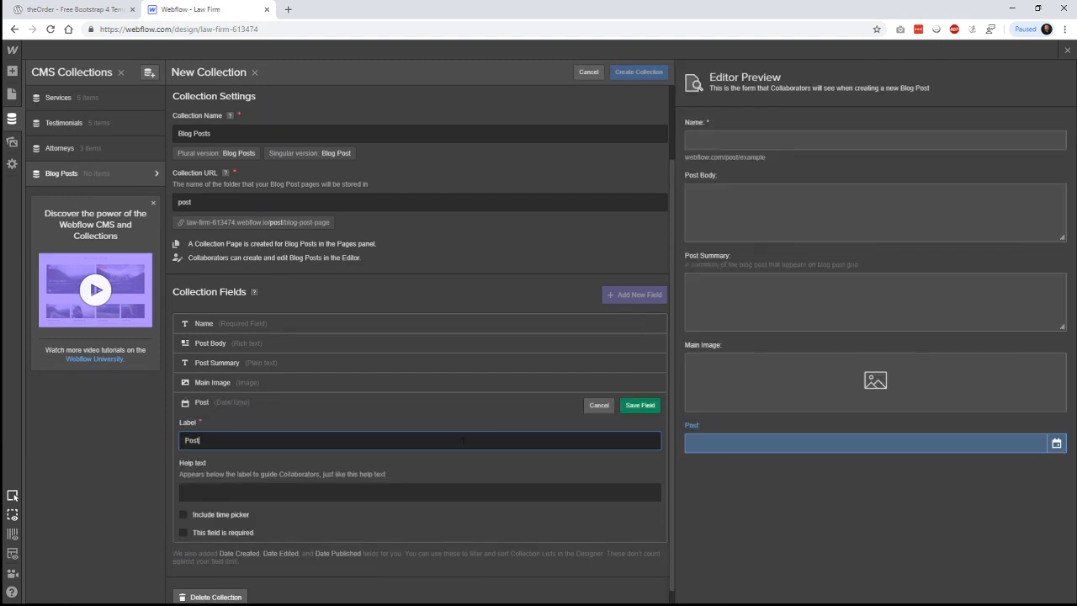
{"action": "type", "text": " Date"}
{"action": "left_click", "coordinate": [225, 516]}
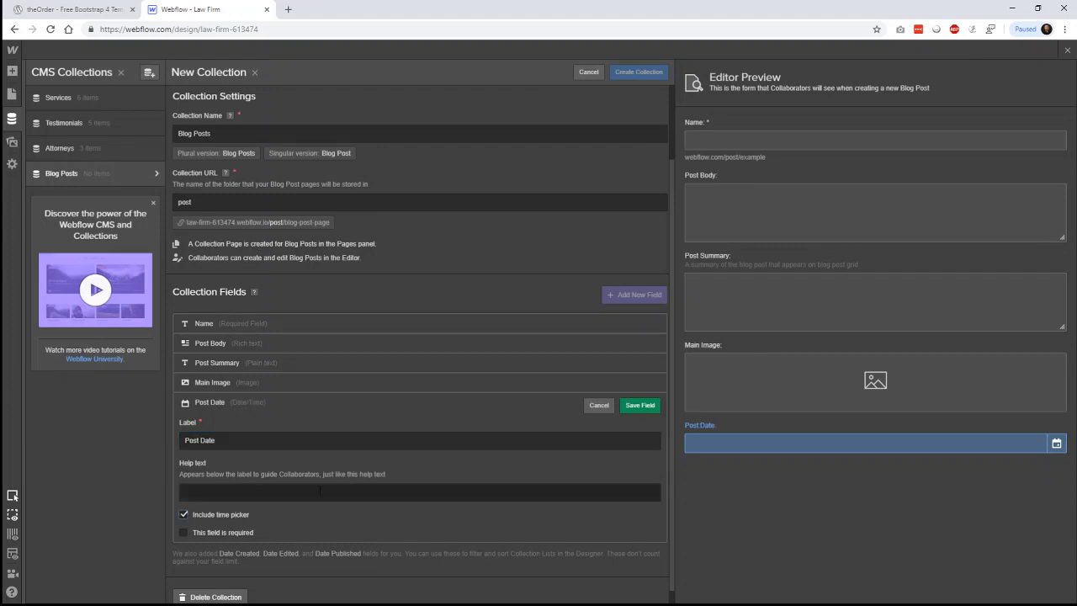
{"action": "left_click", "coordinate": [319, 490]}
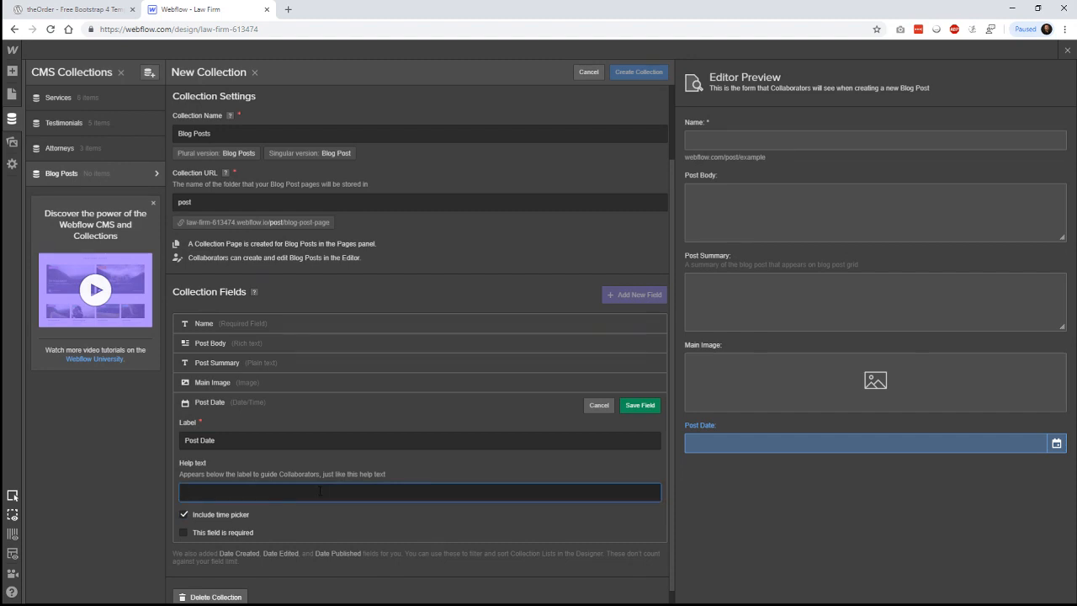
{"action": "type", "text": "Choose the publis"}
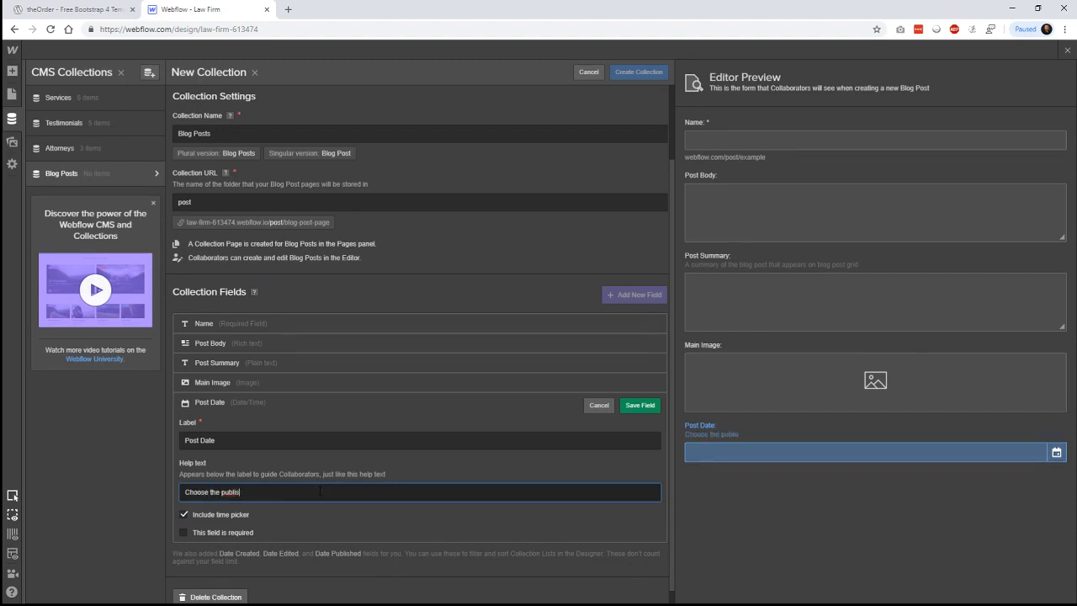
{"action": "type", "text": "h date"}
{"action": "left_click", "coordinate": [245, 532]}
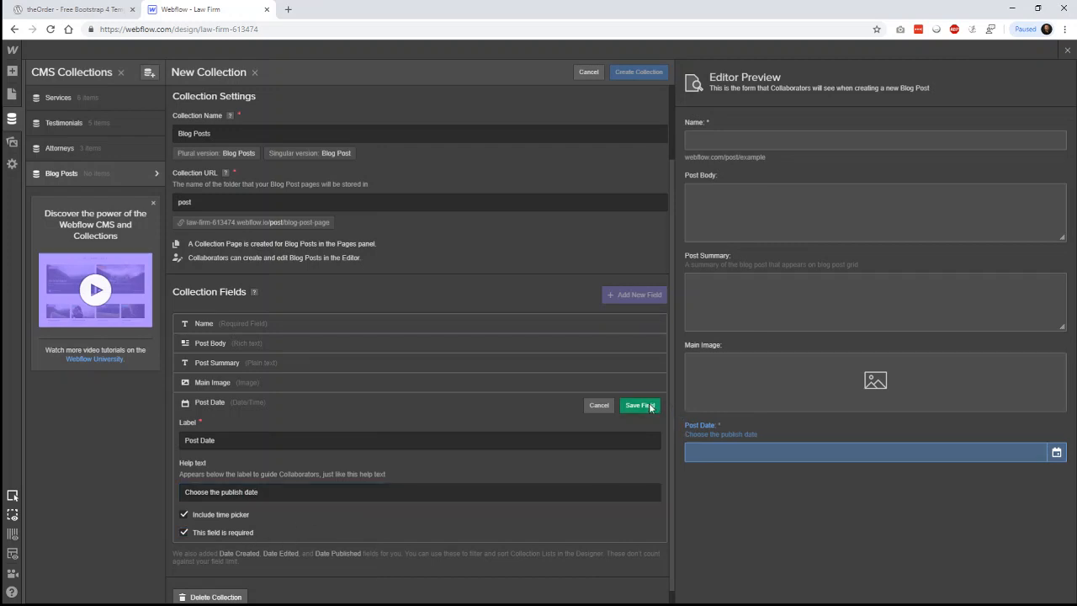
{"action": "left_click", "coordinate": [639, 407]}
- Add a required Post Author field with help text 'Who wrote this post?' and create the collection
{"action": "left_click", "coordinate": [320, 517]}
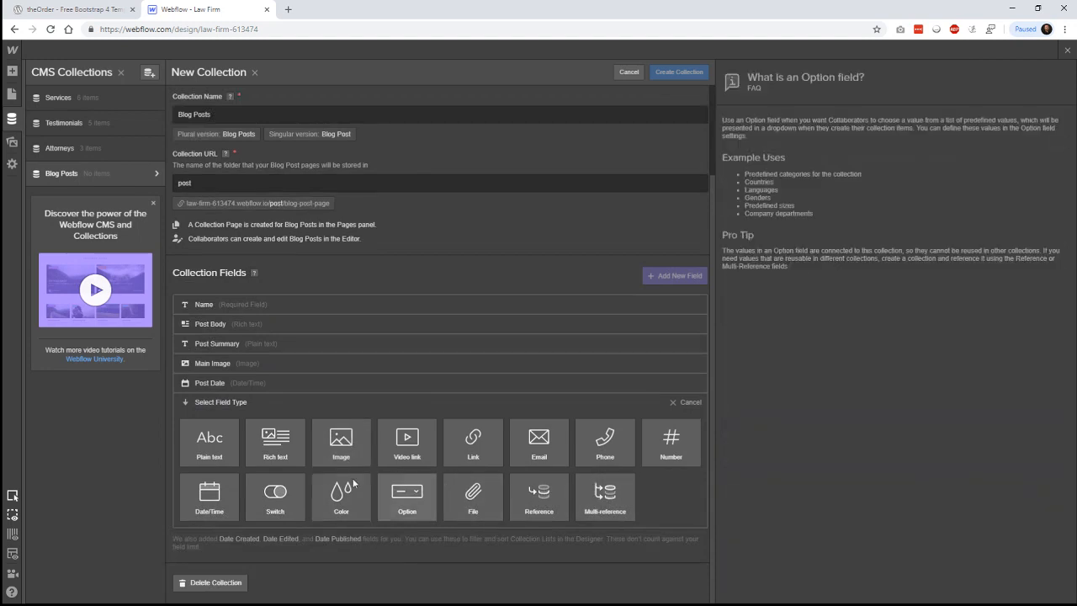
{"action": "mouse_move", "coordinate": [226, 456]}
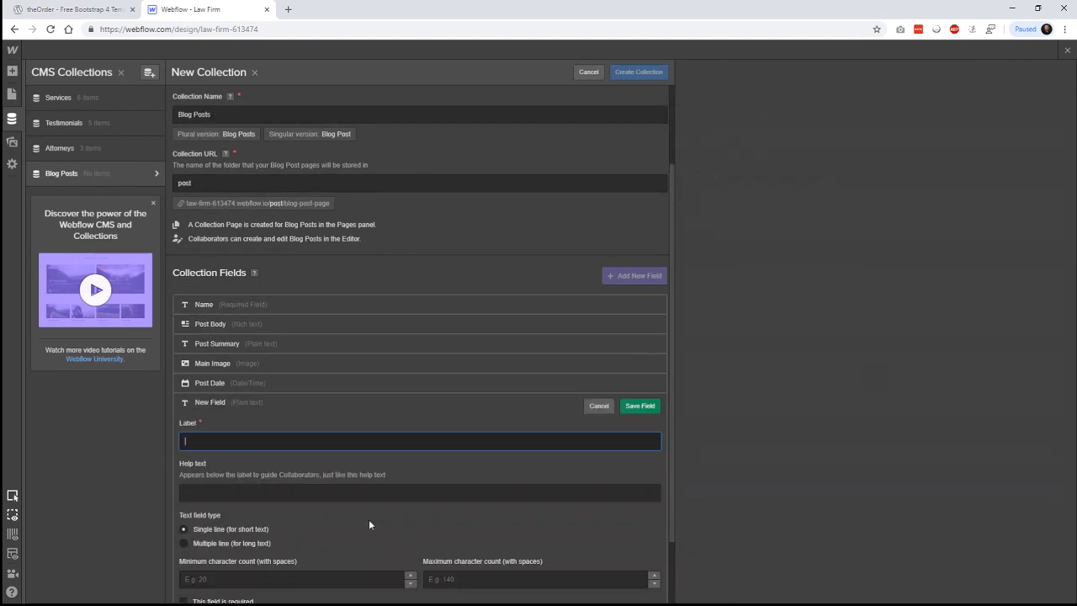
{"action": "type", "text": "Pos"}
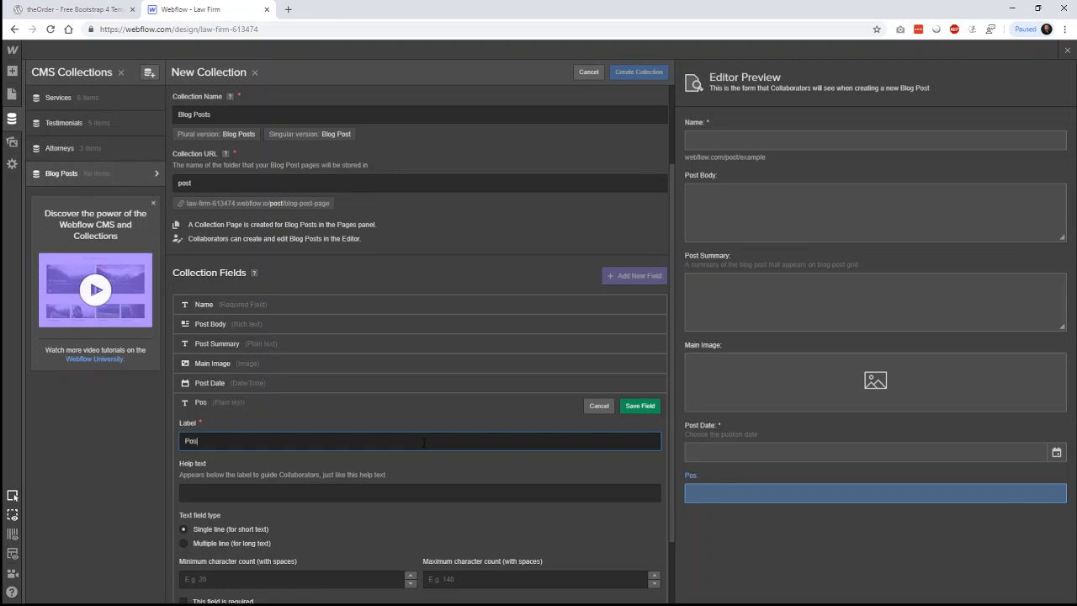
{"action": "type", "text": "t Author"}
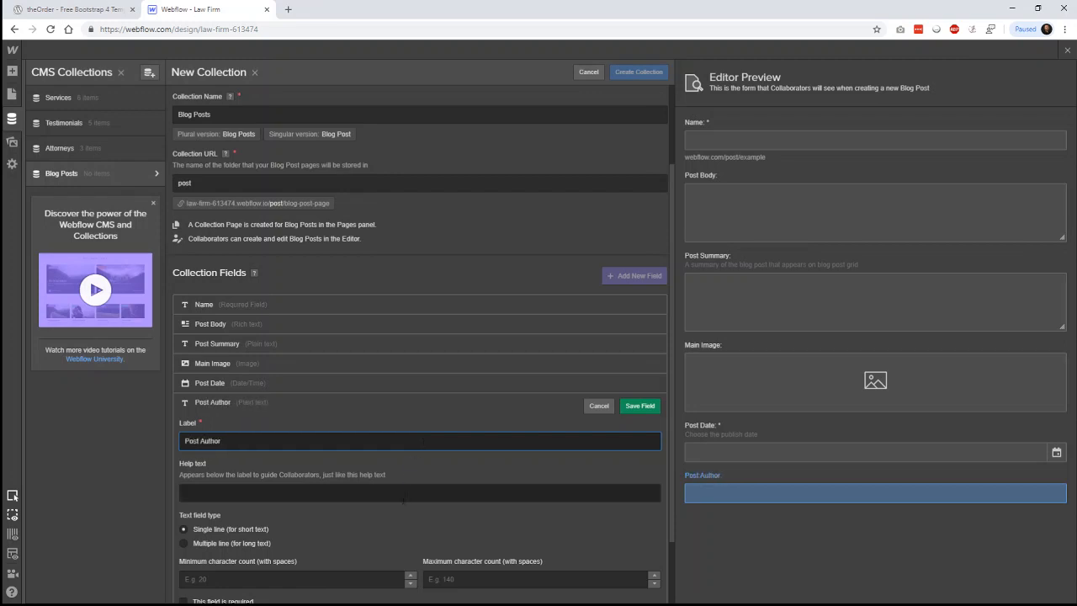
{"action": "left_click", "coordinate": [333, 492]}
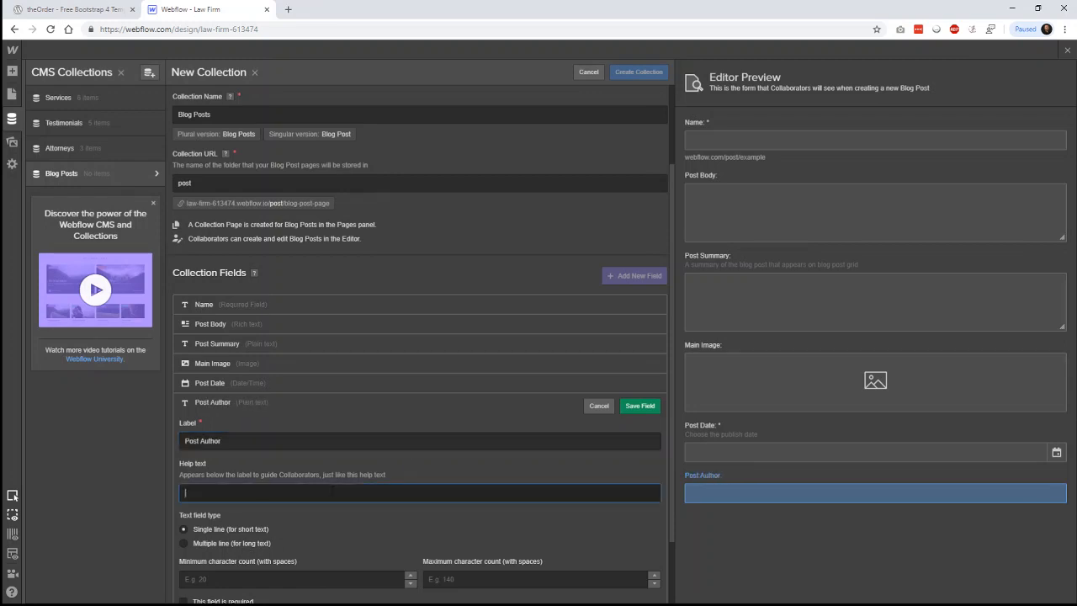
{"action": "type", "text": "Who wrote"}
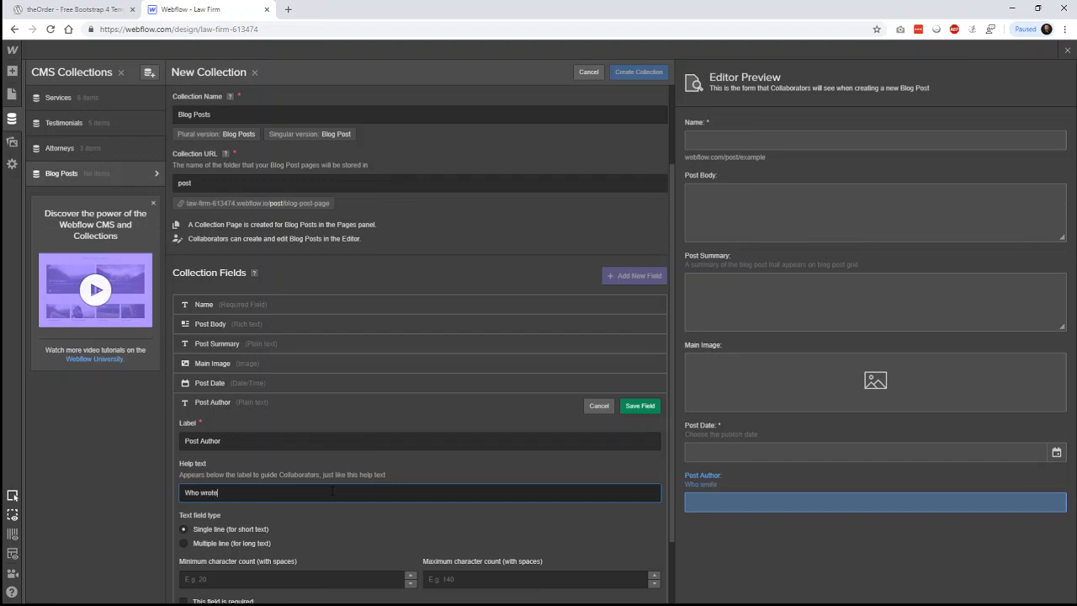
{"action": "type", "text": " this post?"}
{"action": "scroll", "coordinate": [365, 503], "scroll_direction": "down", "scroll_amount": 2}
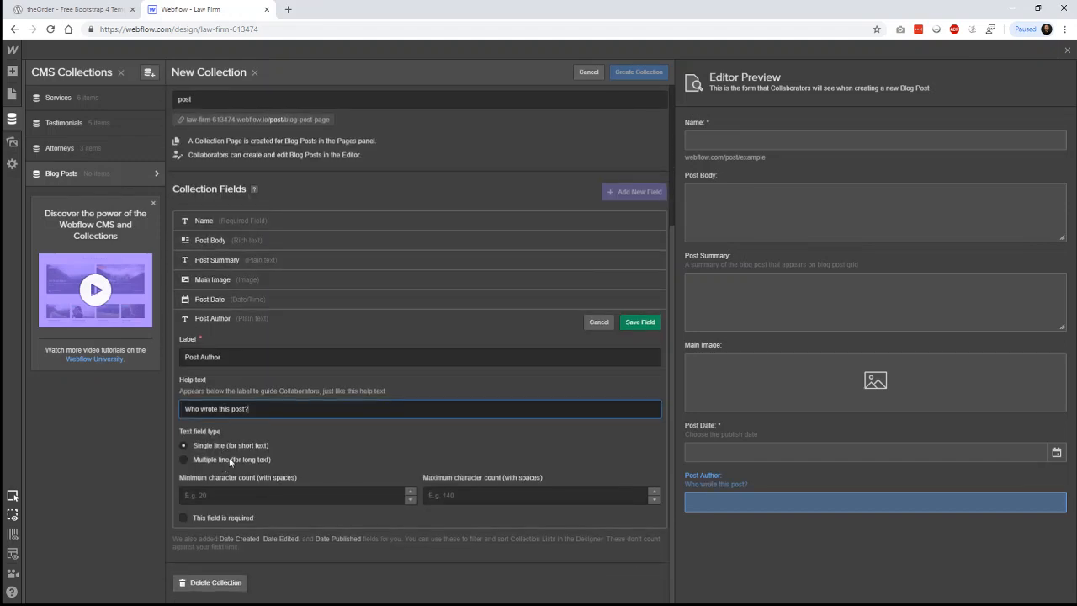
{"action": "left_click", "coordinate": [225, 519]}
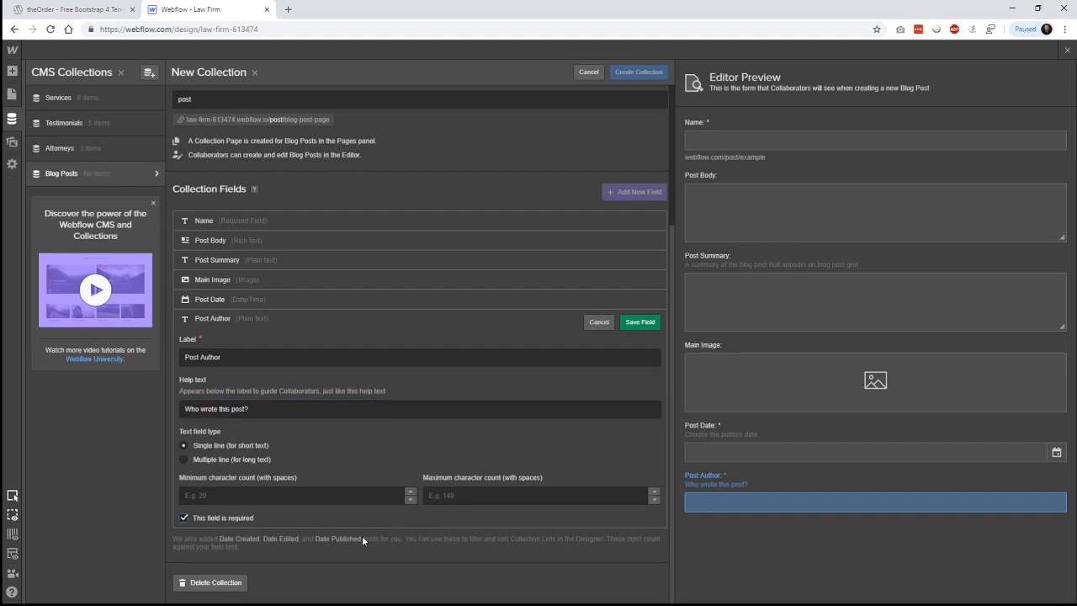
{"action": "left_click", "coordinate": [639, 321]}
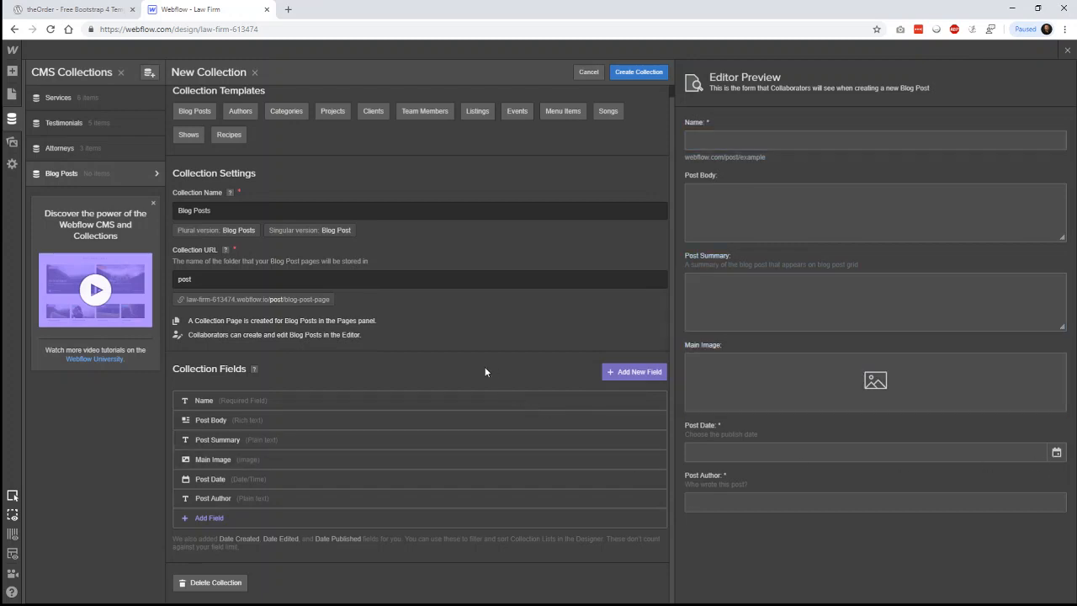
{"action": "left_click", "coordinate": [648, 74]}
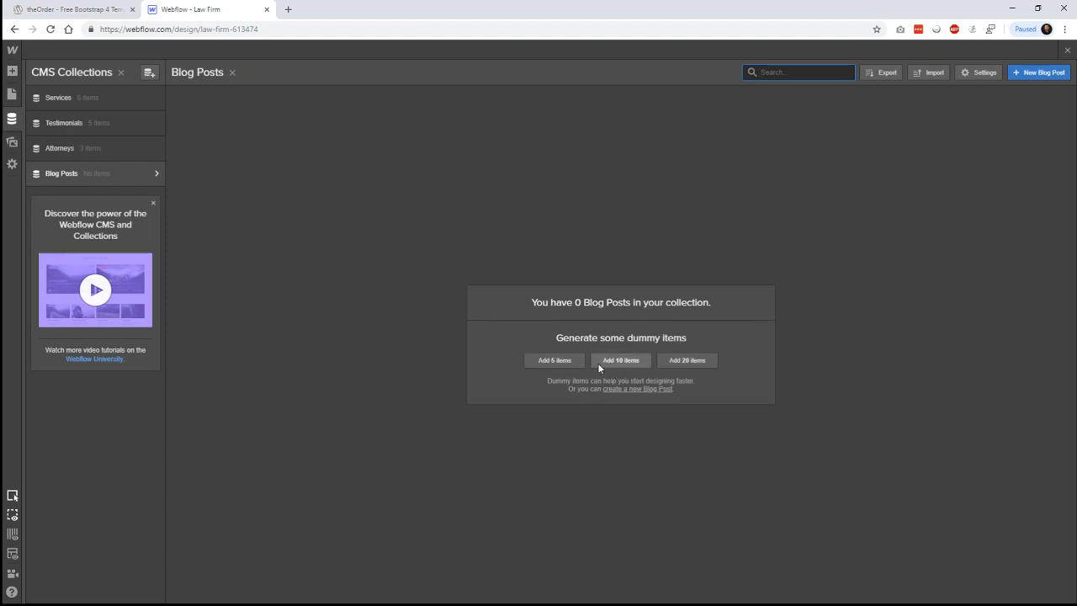
- Generate 10 sample blog posts in the Blog Posts collection
{"action": "left_click", "coordinate": [622, 360]}
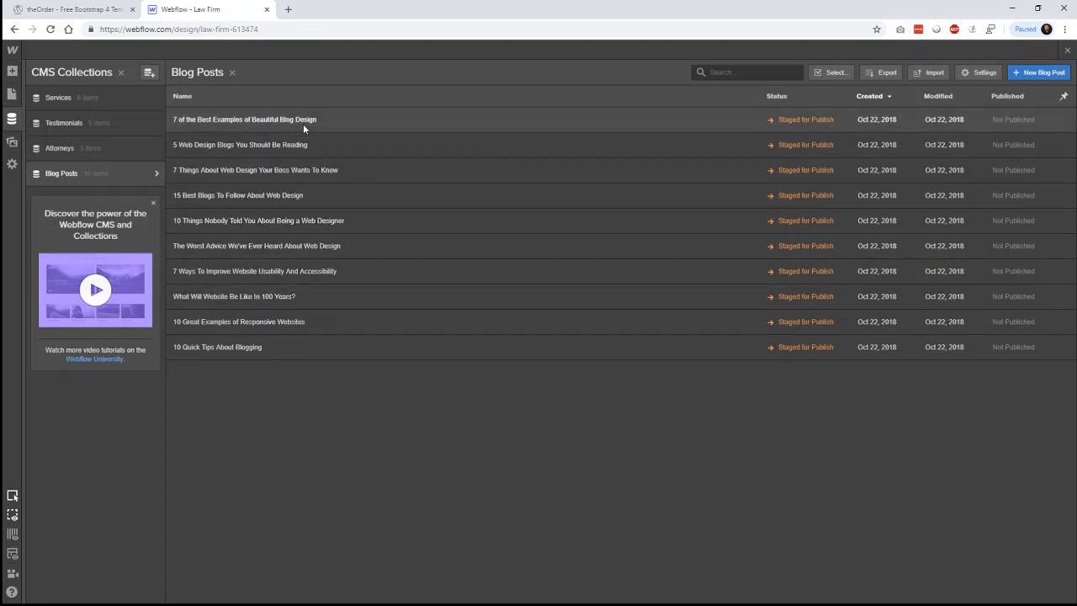
{"action": "left_click", "coordinate": [569, 119]}
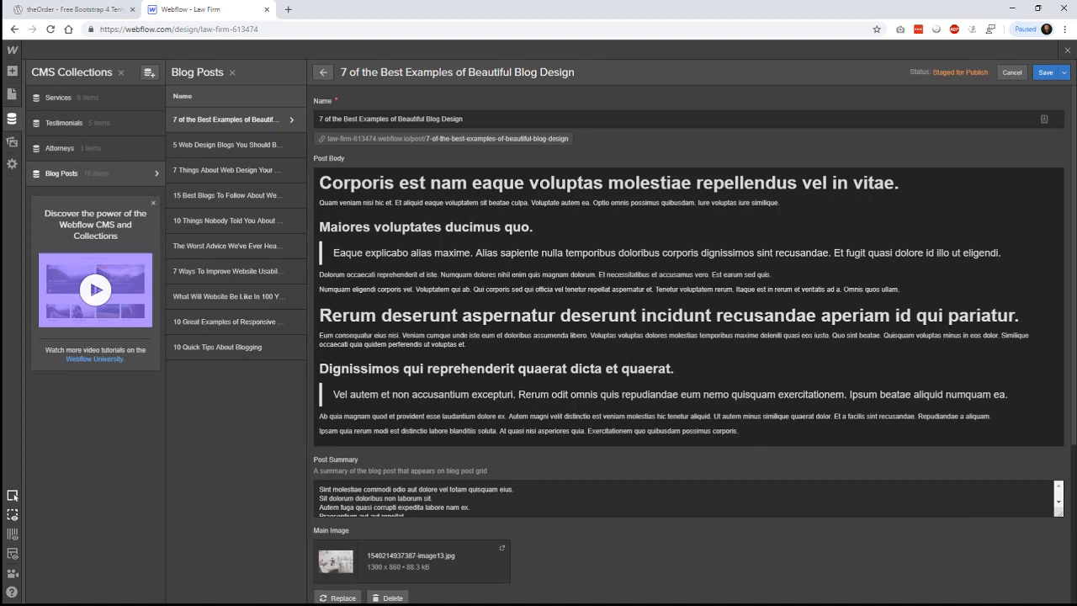
{"action": "scroll", "coordinate": [714, 328], "scroll_direction": "down", "scroll_amount": 3}
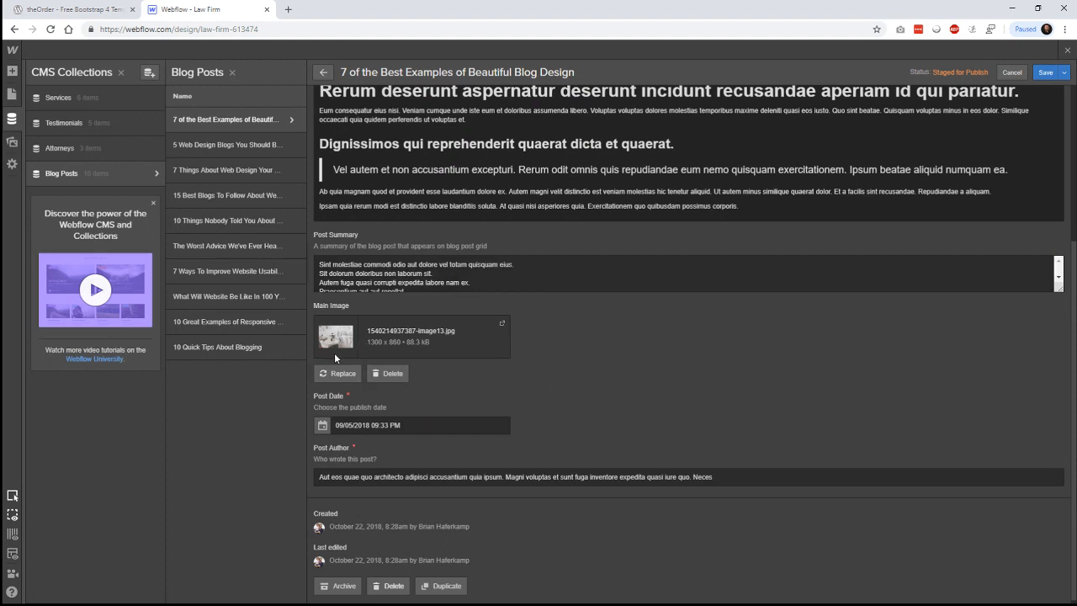
{"action": "left_click", "coordinate": [404, 425]}
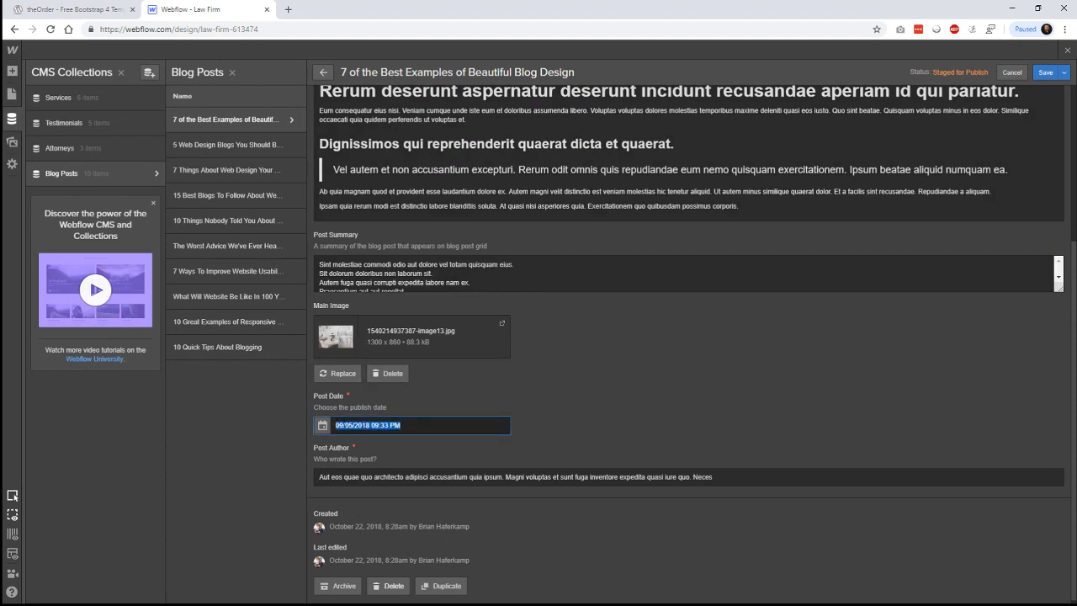
{"action": "scroll", "coordinate": [626, 441], "scroll_direction": "down", "scroll_amount": 1}
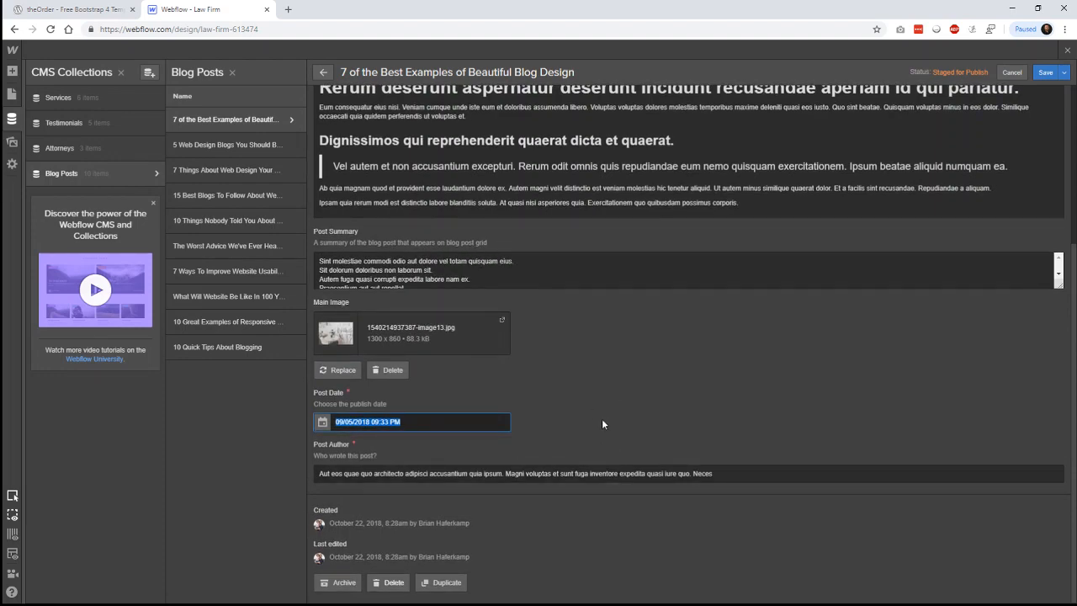
{"action": "scroll", "coordinate": [598, 423], "scroll_direction": "up", "scroll_amount": 5}
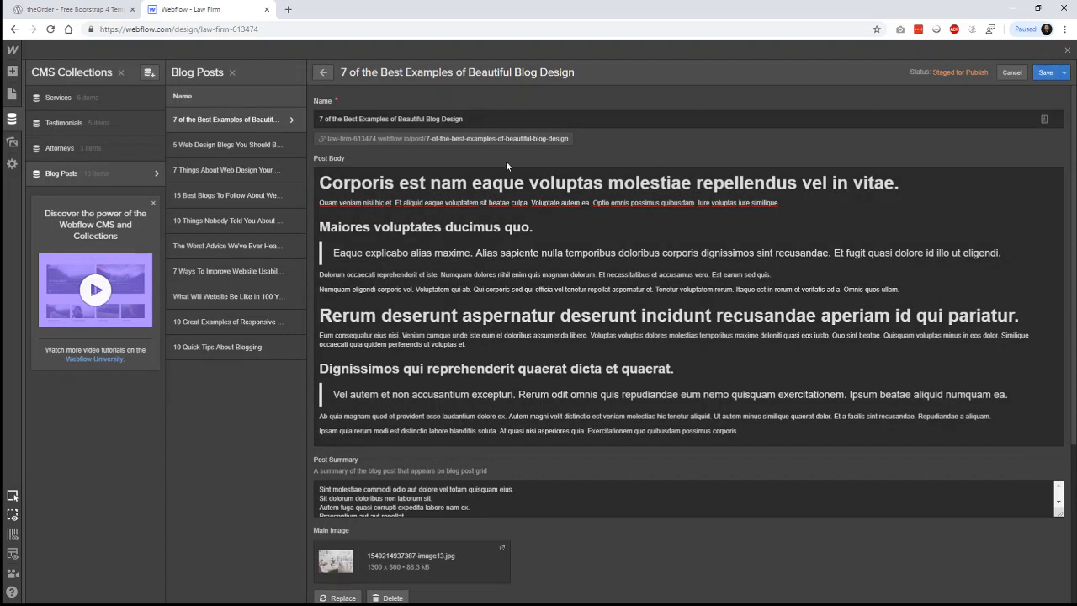
{"action": "key", "text": "Escape"}
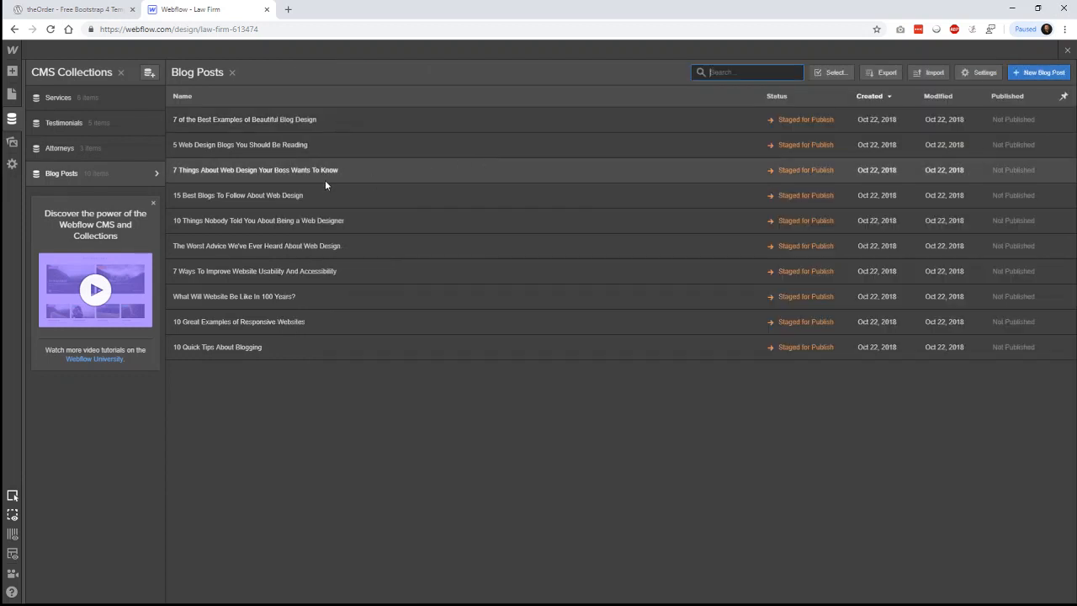
- Add a new empty section at the bottom of the page body
{"action": "left_click", "coordinate": [12, 71]}
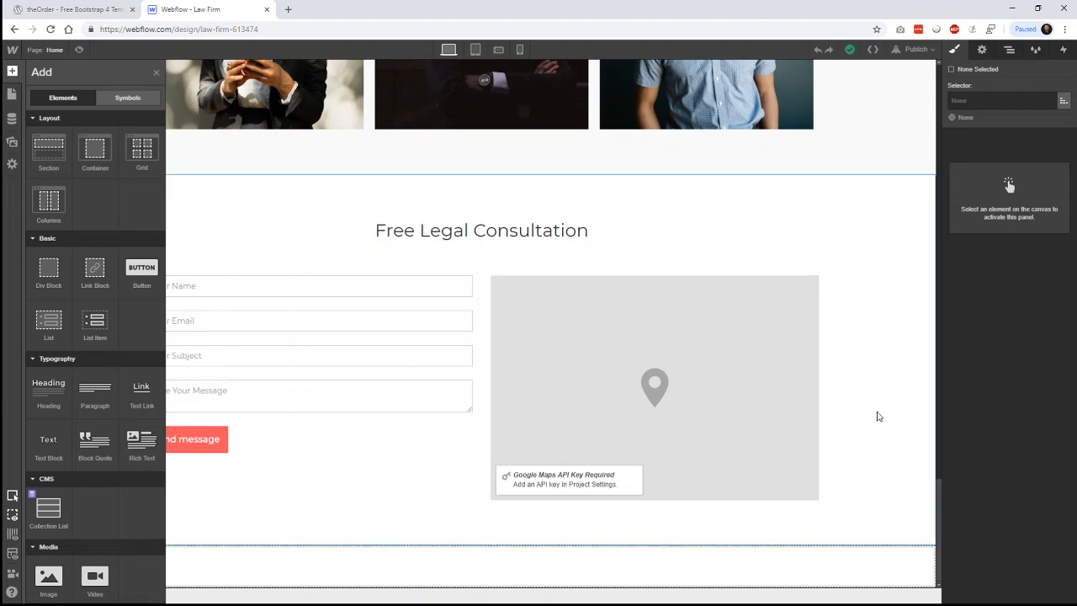
{"action": "key", "text": "z"}
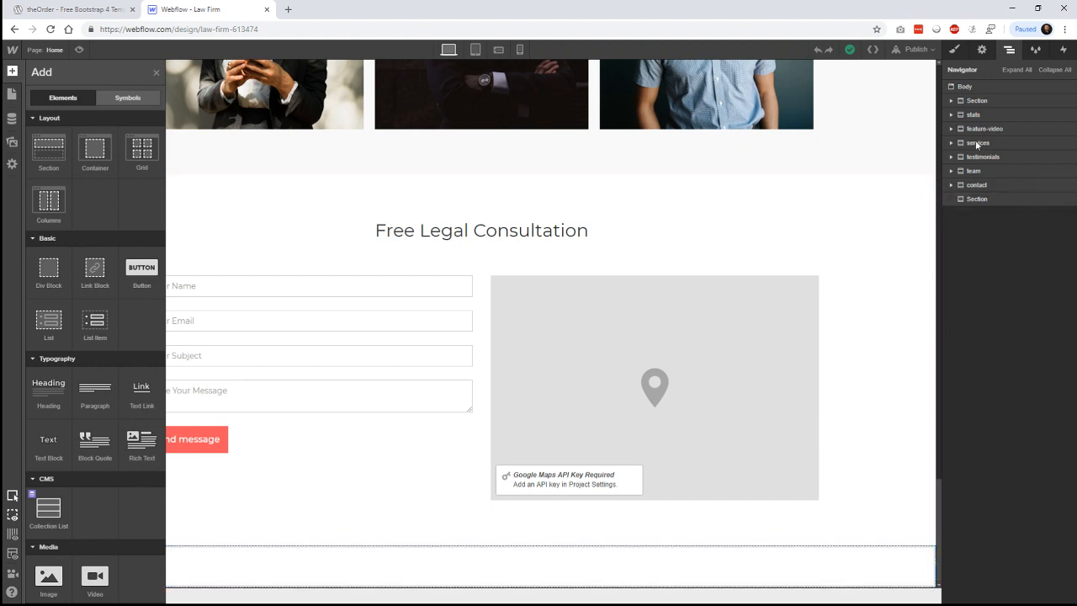
{"action": "left_click", "coordinate": [963, 87]}
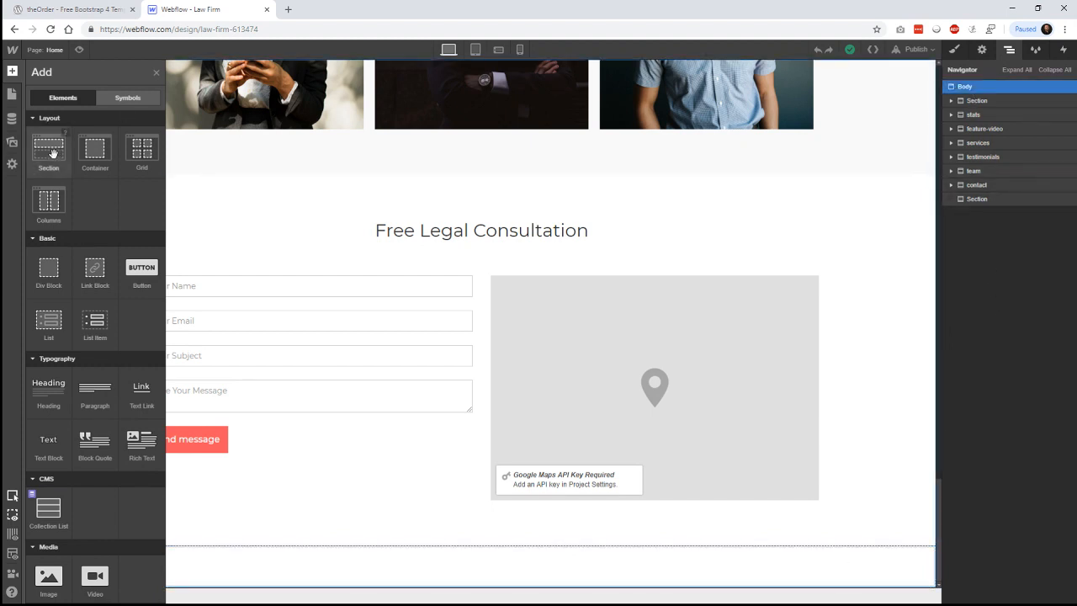
{"action": "left_click_drag", "start_coordinate": [52, 151], "coordinate": [819, 479]}
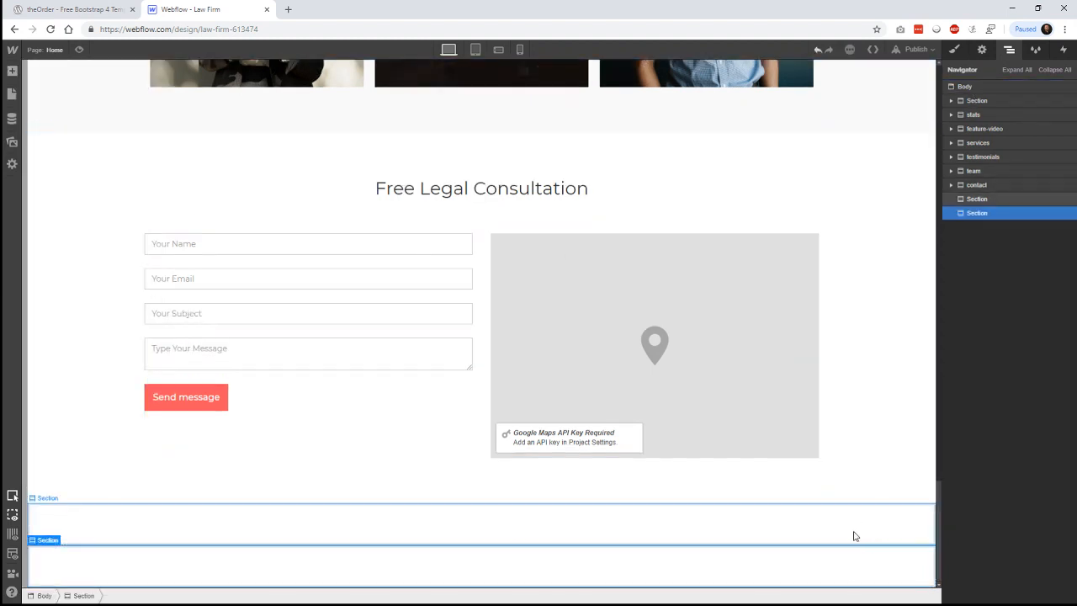
- Give the upper section ID 'blog-posts', the Section tag, and class 'blog-posts'
{"action": "left_click", "coordinate": [635, 523]}
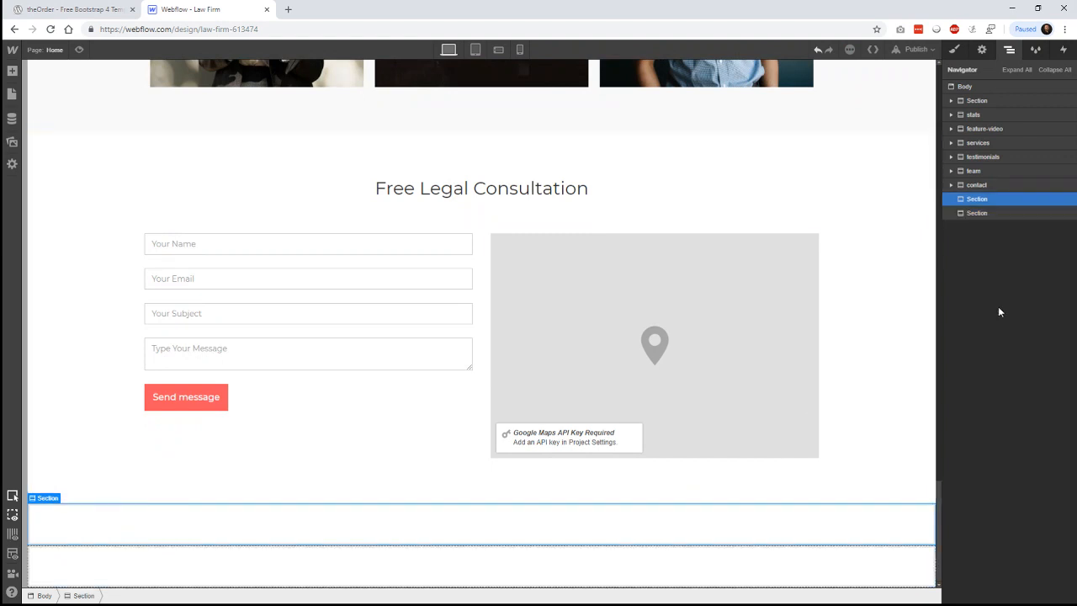
{"action": "left_click", "coordinate": [981, 49]}
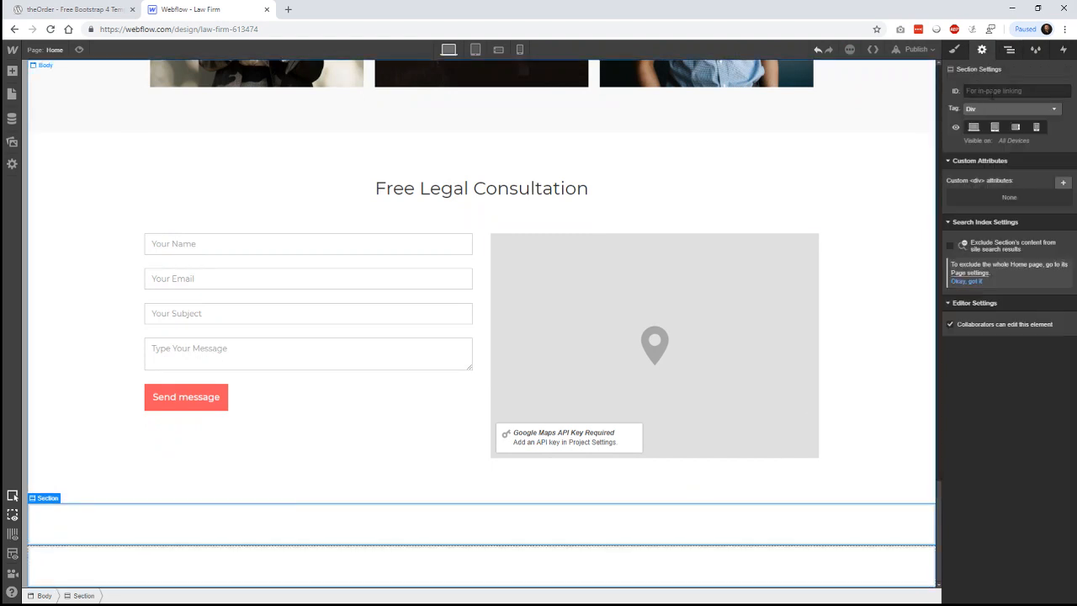
{"action": "left_click", "coordinate": [991, 91]}
{"action": "type", "text": "blog-posts"}
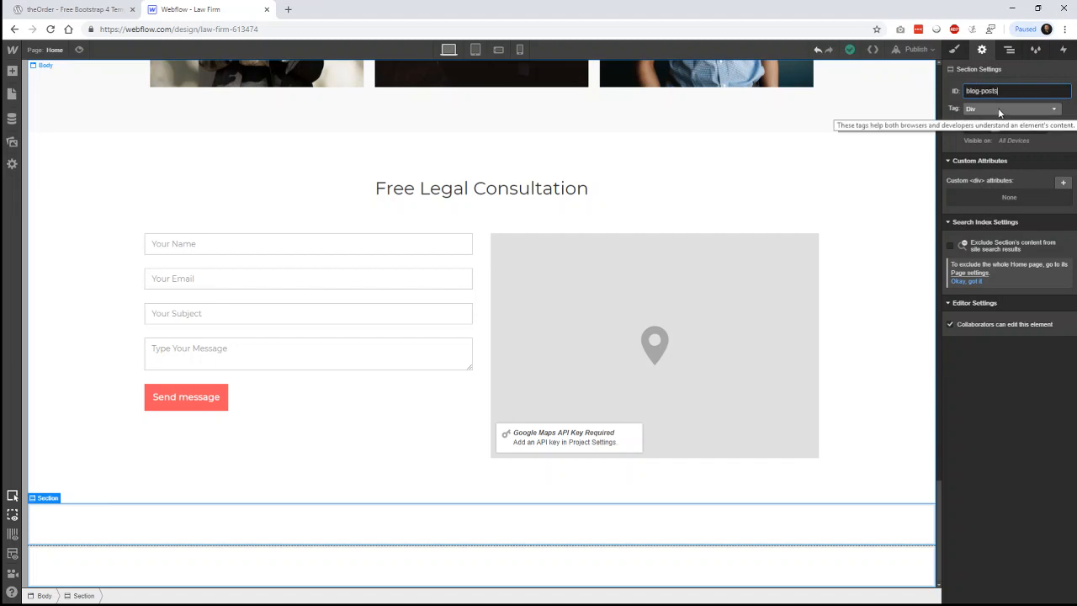
{"action": "left_click", "coordinate": [991, 149]}
{"action": "left_click", "coordinate": [1009, 109]}
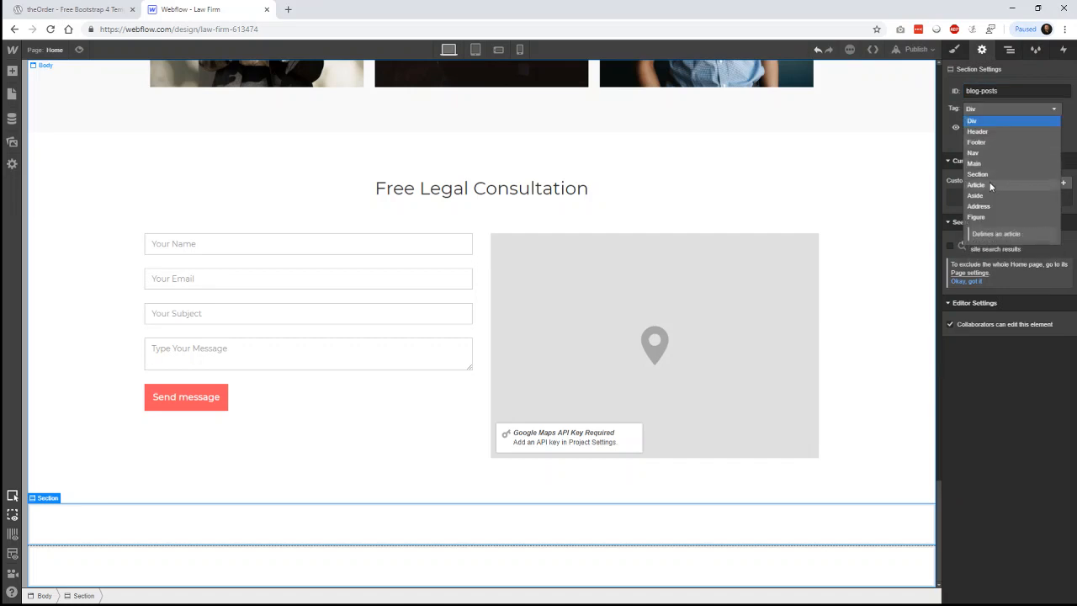
{"action": "left_click", "coordinate": [990, 174]}
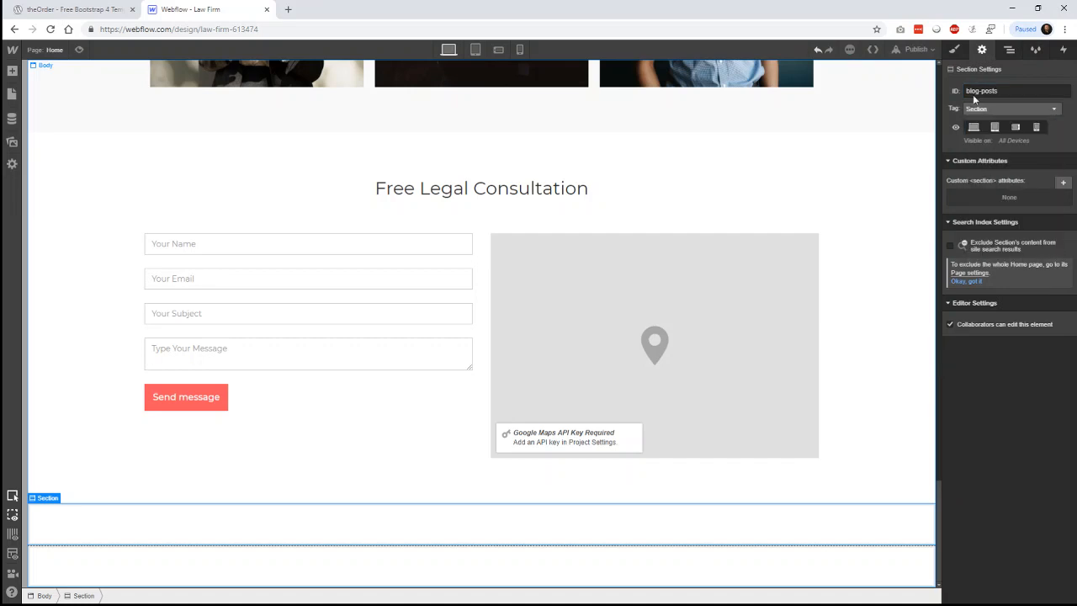
{"action": "left_click", "coordinate": [954, 50]}
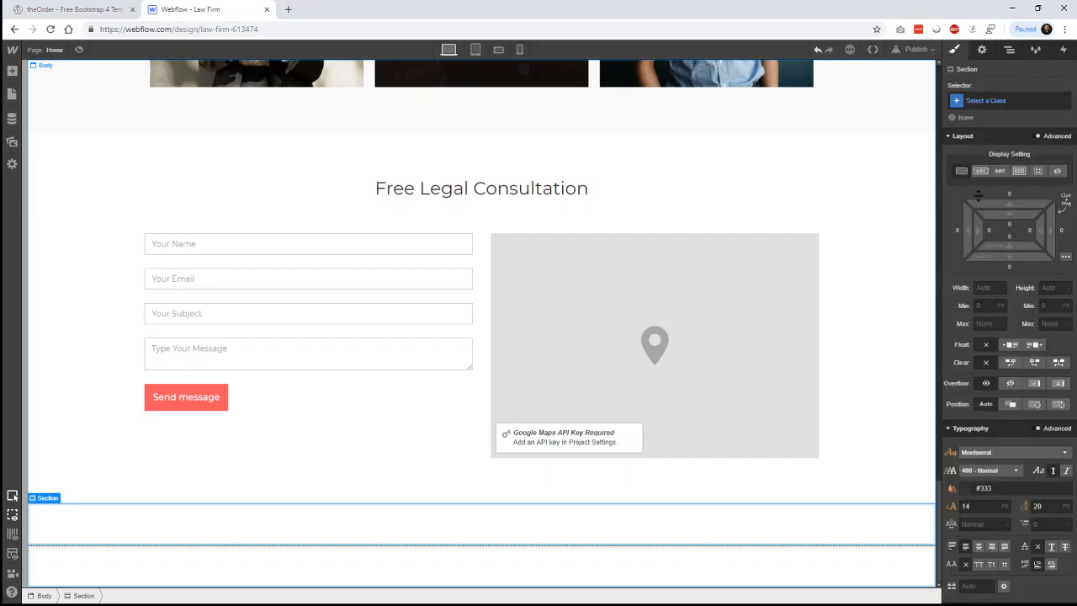
{"action": "left_click", "coordinate": [988, 100]}
{"action": "type", "text": "blog"}
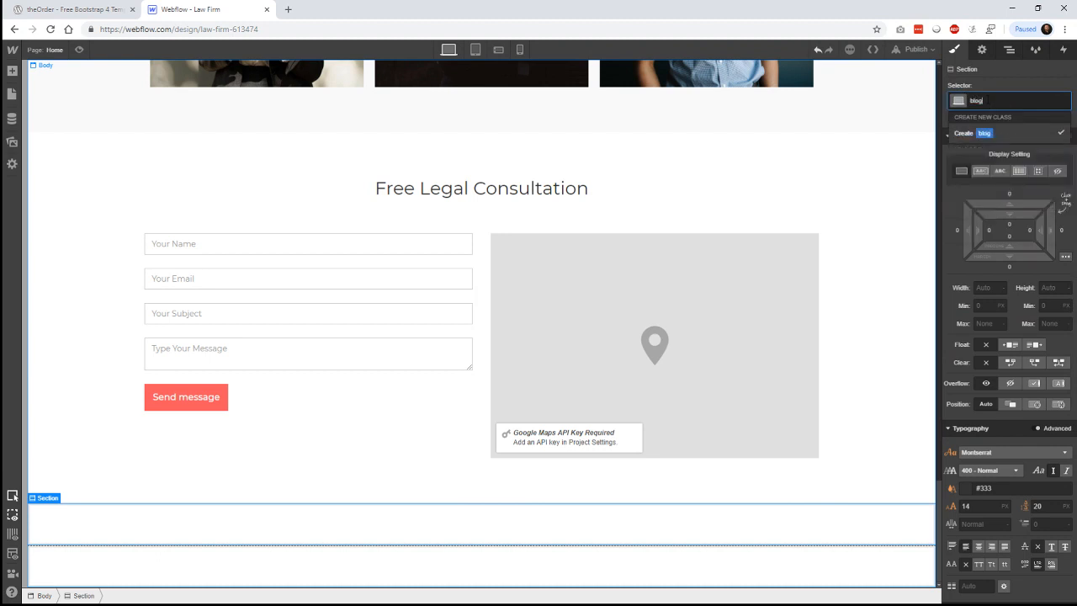
{"action": "type", "text": "-posts"}
{"action": "key", "text": "Return"}
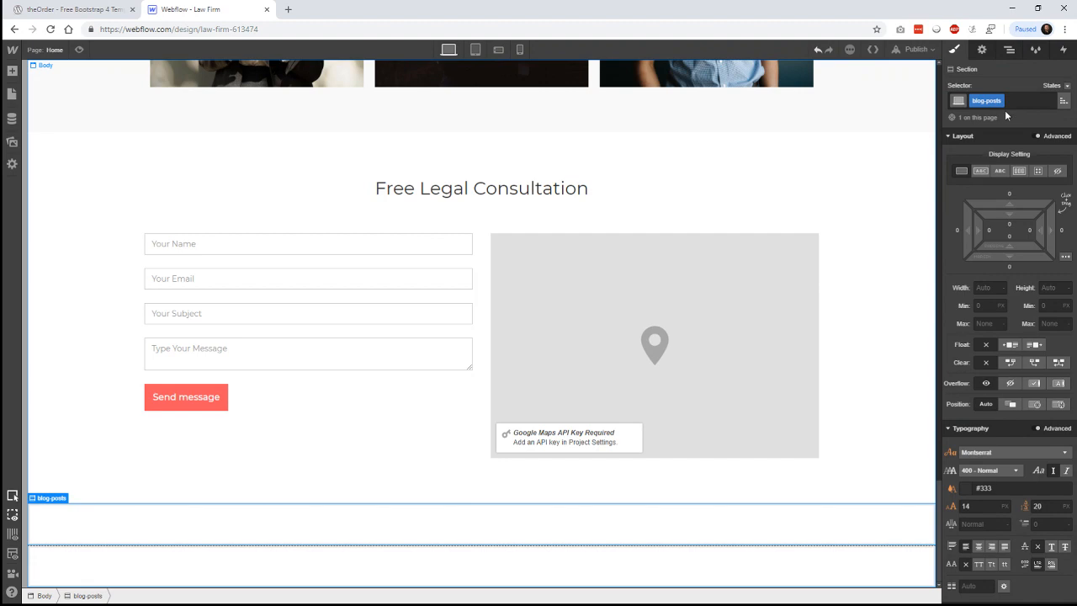
{"action": "left_click", "coordinate": [60, 9]}
- Scroll the theOrder preview to review its Our Blog section, then return to the Webflow designer
{"action": "scroll", "coordinate": [925, 229], "scroll_direction": "up", "scroll_amount": 3}
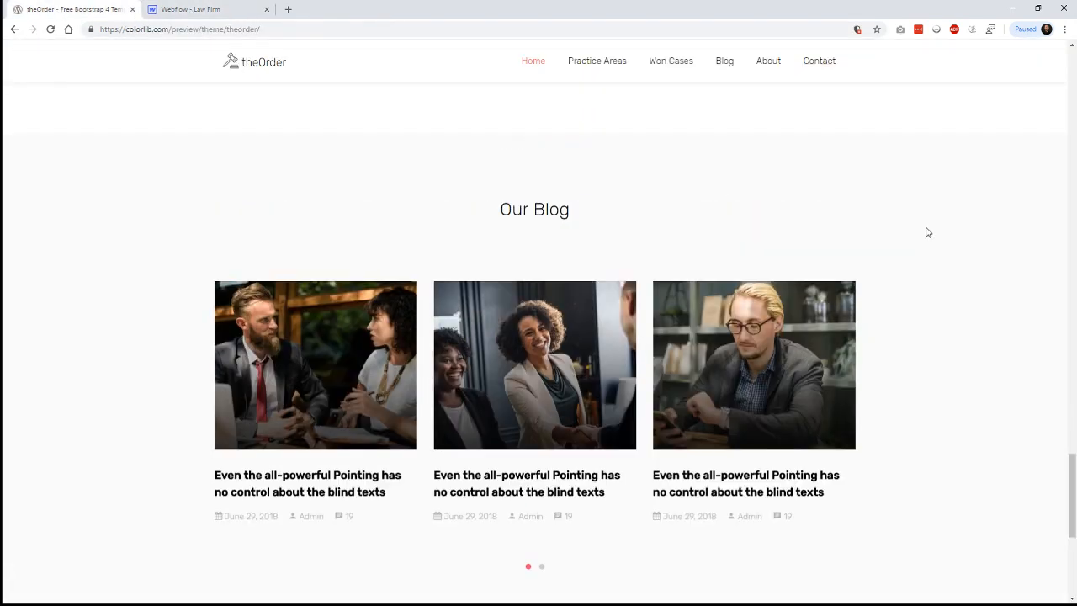
{"action": "scroll", "coordinate": [938, 234], "scroll_direction": "up", "scroll_amount": 3}
{"action": "scroll", "coordinate": [940, 234], "scroll_direction": "up", "scroll_amount": 3}
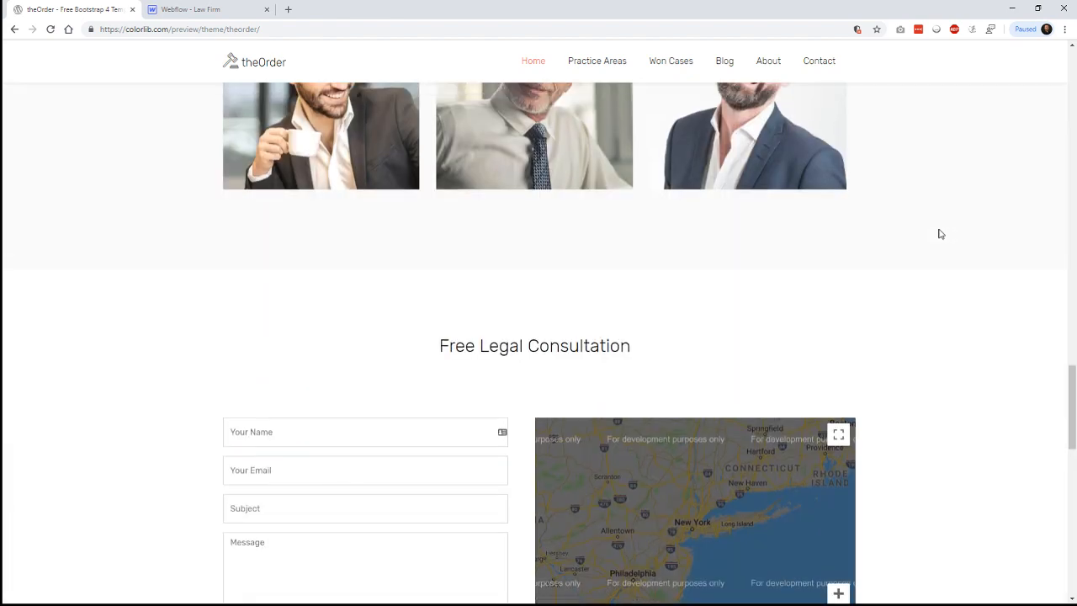
{"action": "scroll", "coordinate": [940, 234], "scroll_direction": "down", "scroll_amount": 2}
{"action": "scroll", "coordinate": [937, 233], "scroll_direction": "up", "scroll_amount": 1}
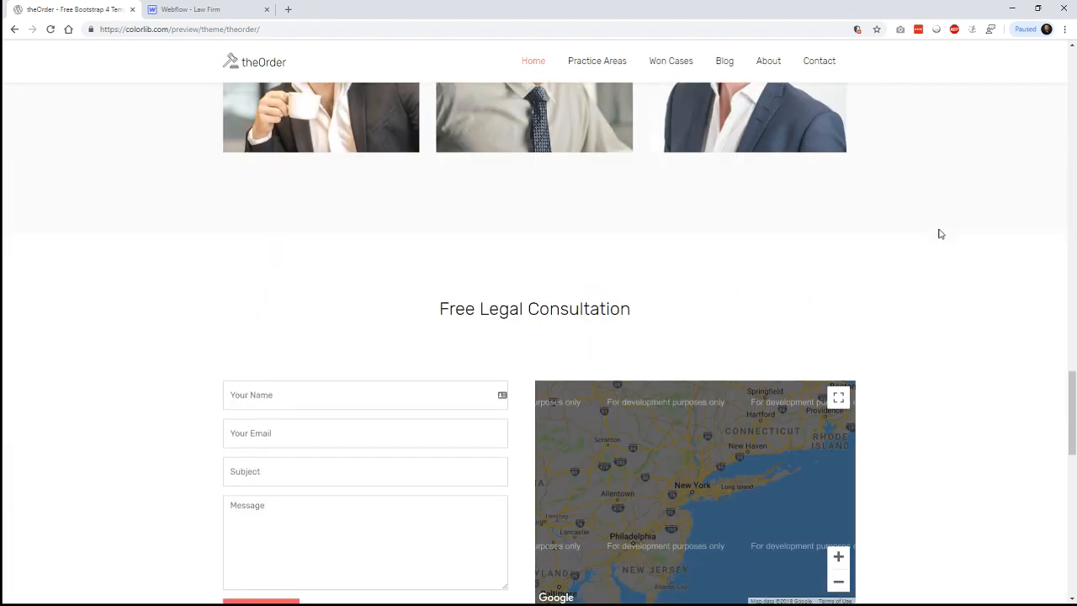
{"action": "scroll", "coordinate": [937, 233], "scroll_direction": "down", "scroll_amount": 2}
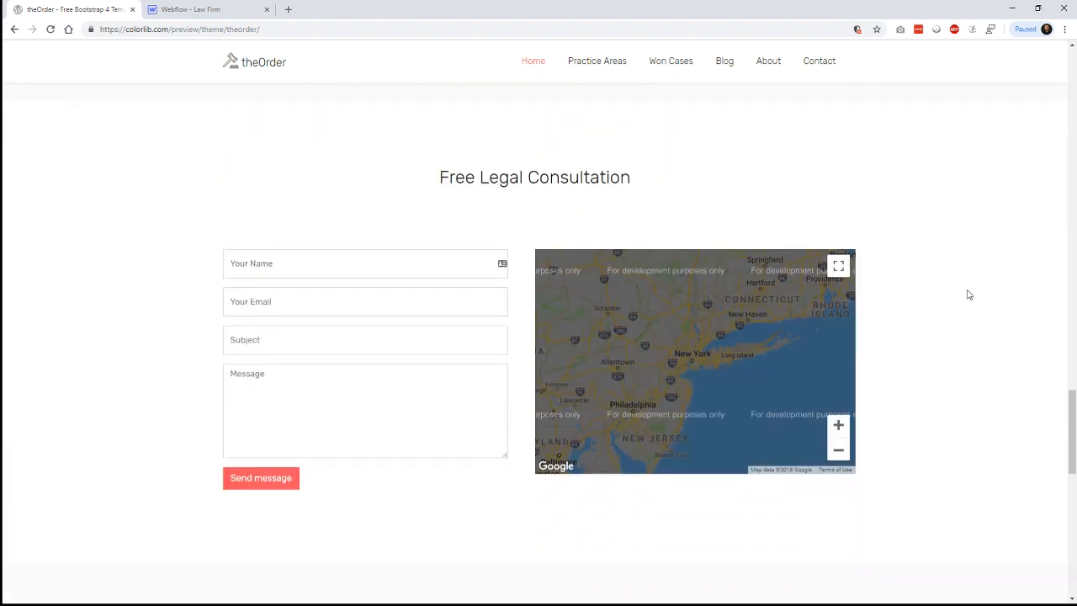
{"action": "scroll", "coordinate": [964, 286], "scroll_direction": "down", "scroll_amount": 2}
{"action": "scroll", "coordinate": [960, 272], "scroll_direction": "down", "scroll_amount": 4}
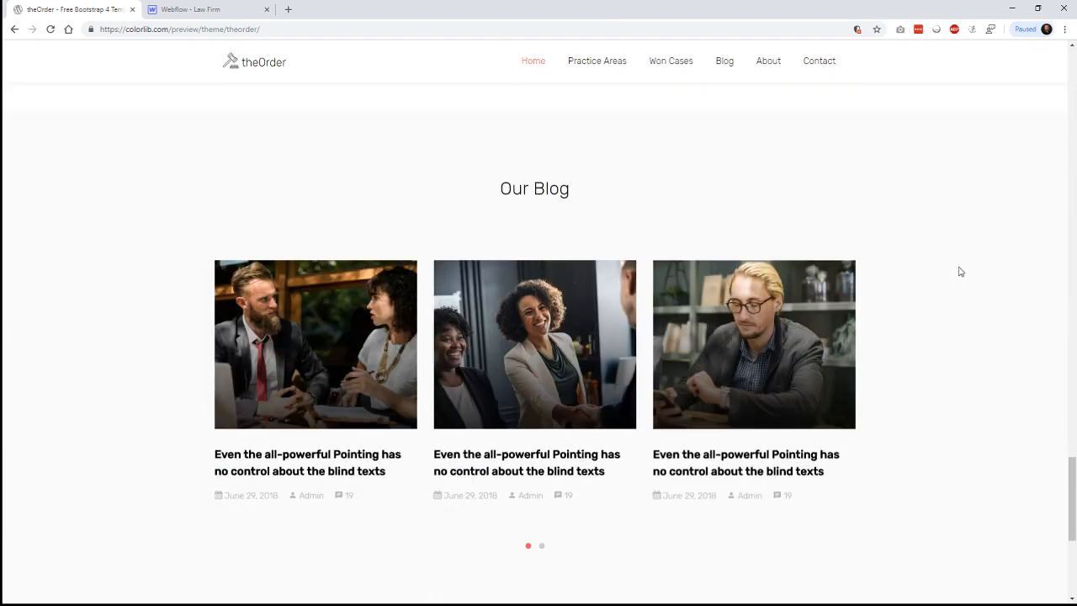
{"action": "scroll", "coordinate": [961, 272], "scroll_direction": "down", "scroll_amount": 1}
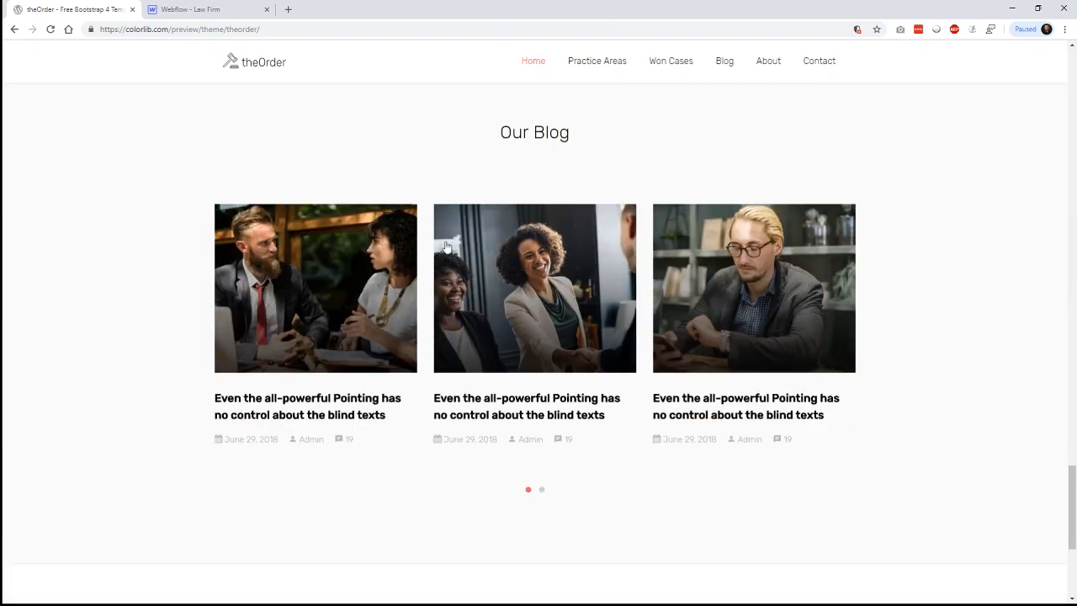
{"action": "left_click", "coordinate": [189, 9]}
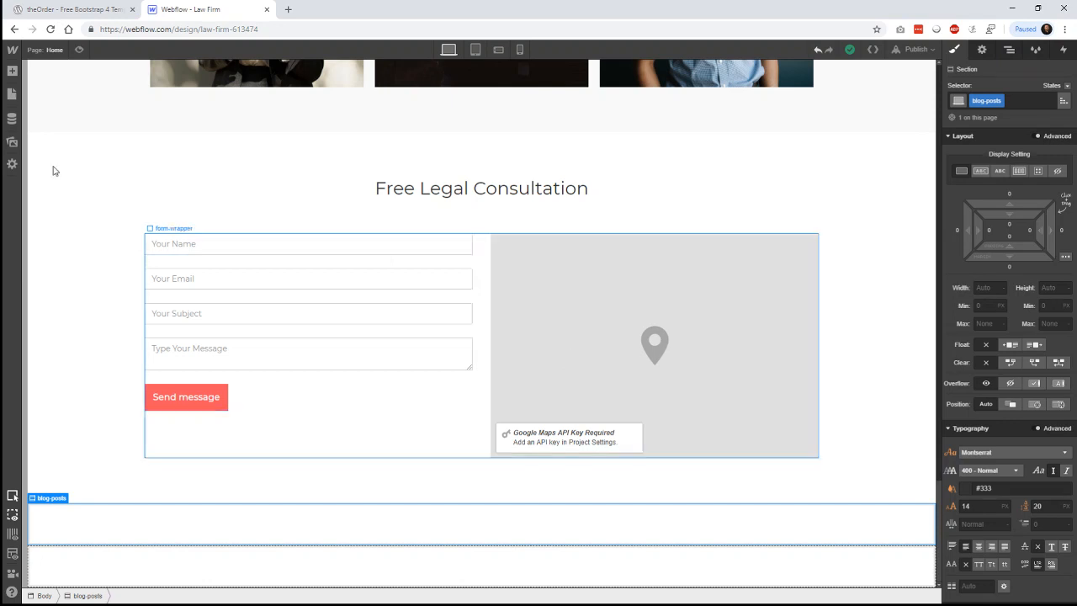
- Add a centred div block with 1200 max width inside the blog-posts section
{"action": "key", "text": "a"}
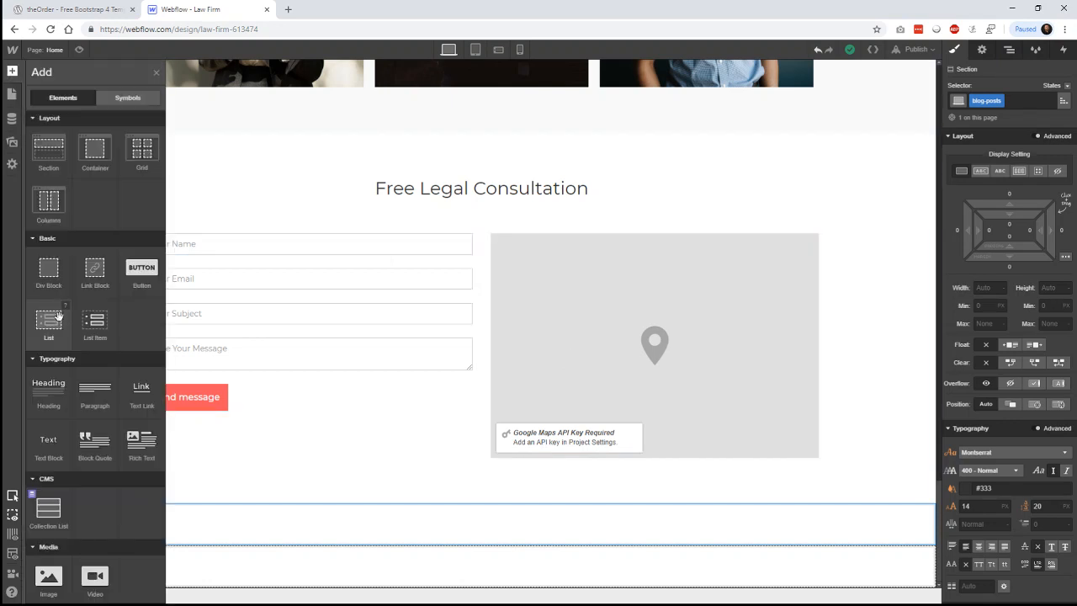
{"action": "left_click_drag", "start_coordinate": [48, 272], "coordinate": [399, 530]}
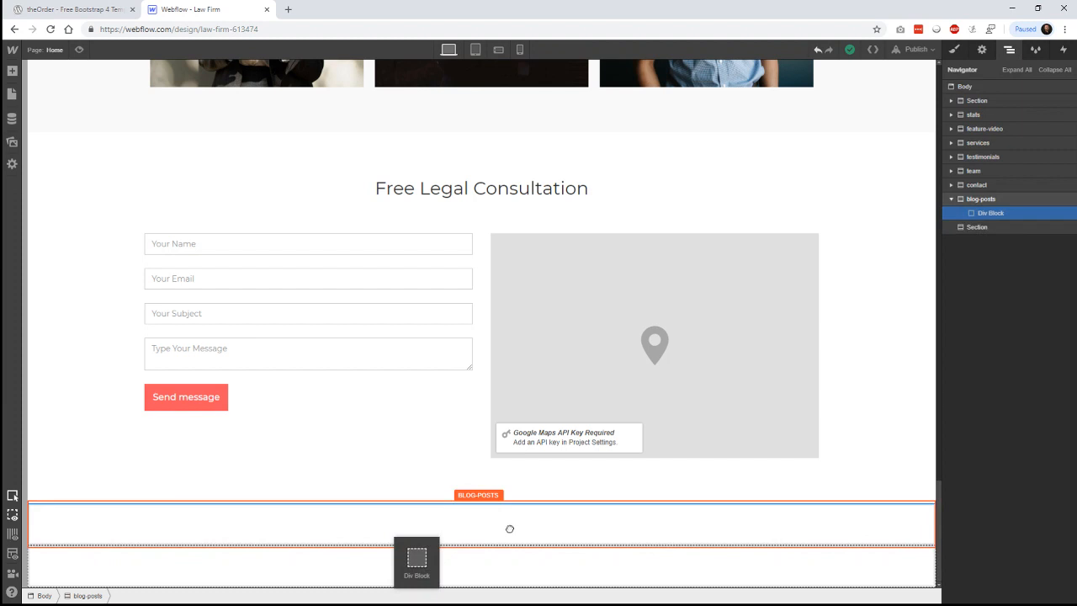
{"action": "left_click_drag", "start_coordinate": [509, 528], "coordinate": [512, 526]}
{"action": "left_click", "coordinate": [983, 100]}
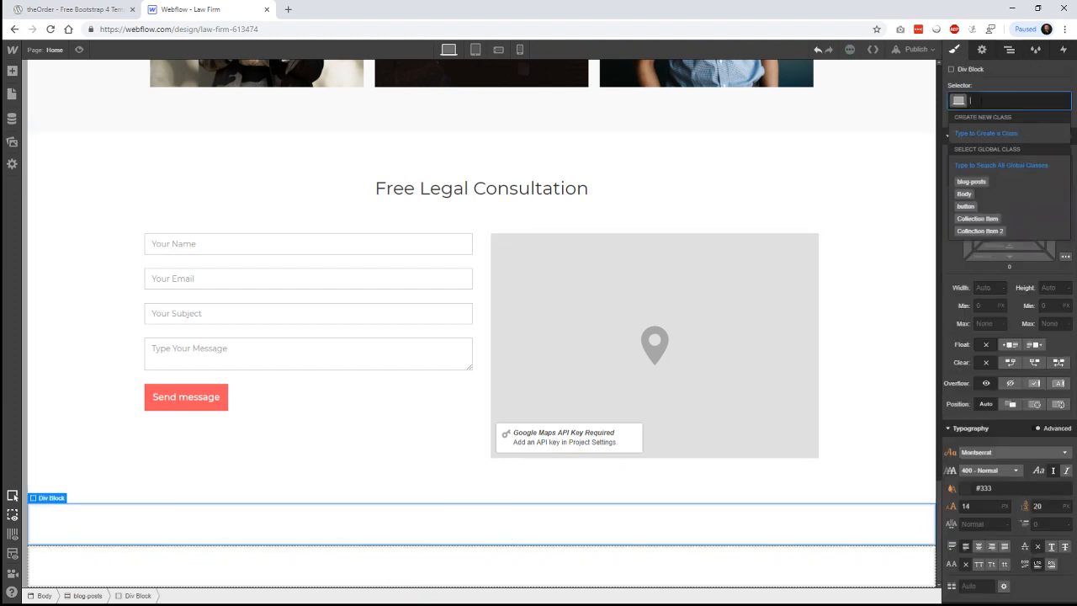
{"action": "type", "text": "blog"}
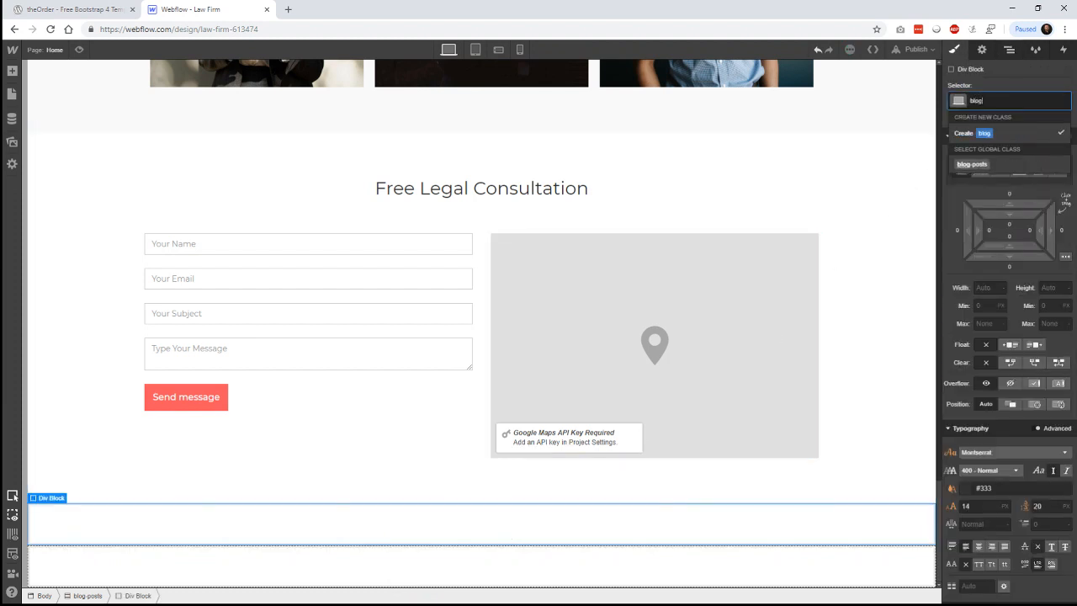
{"action": "type", "text": "-posts-inner"}
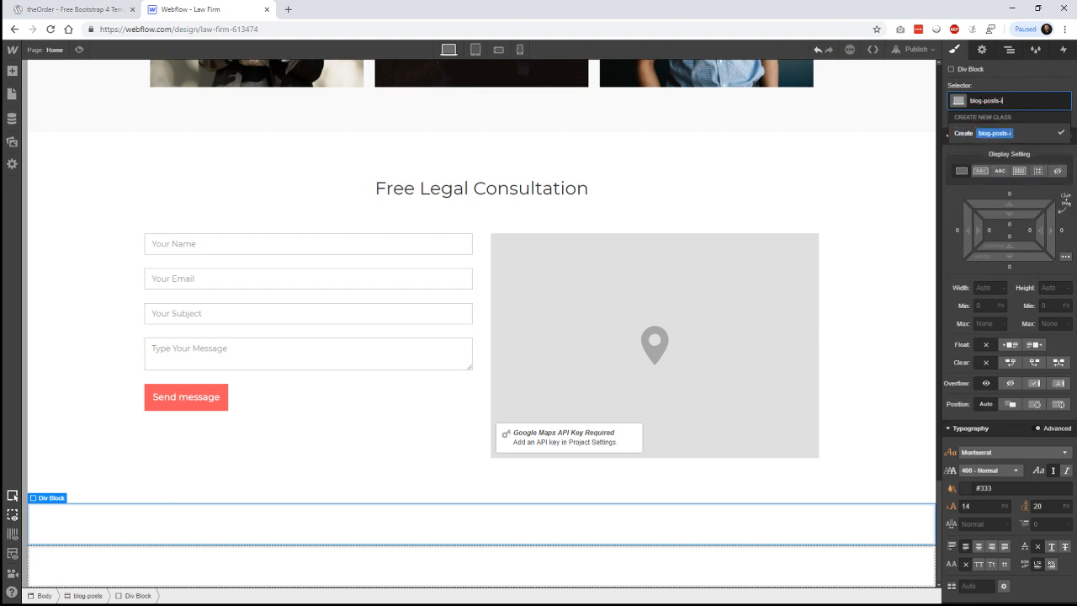
{"action": "left_click", "coordinate": [1018, 229]}
{"action": "left_click", "coordinate": [1018, 228]}
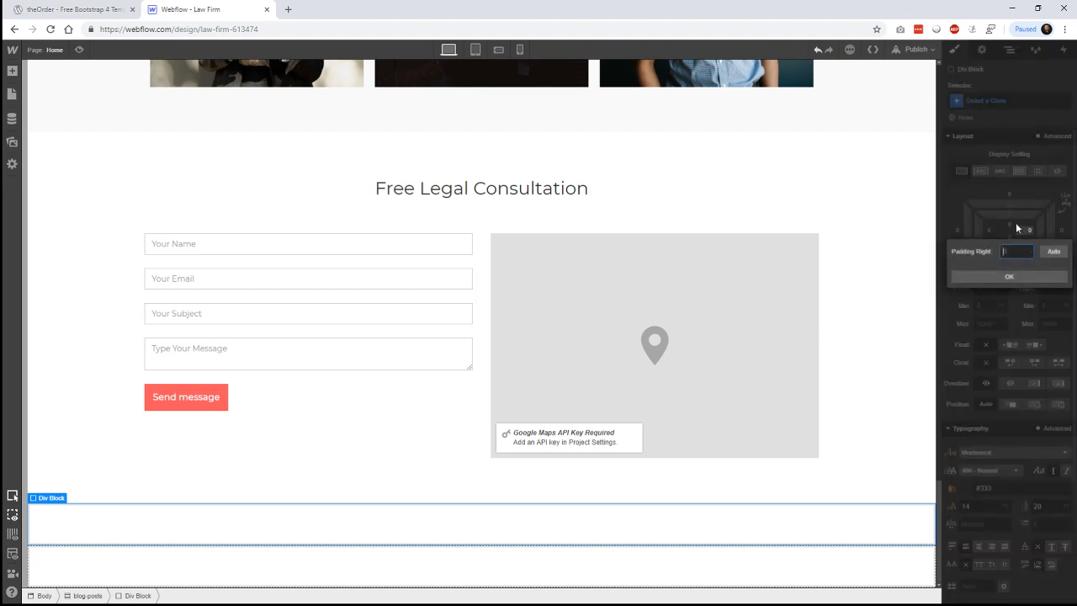
{"action": "left_click", "coordinate": [949, 211]}
{"action": "left_click", "coordinate": [986, 323]}
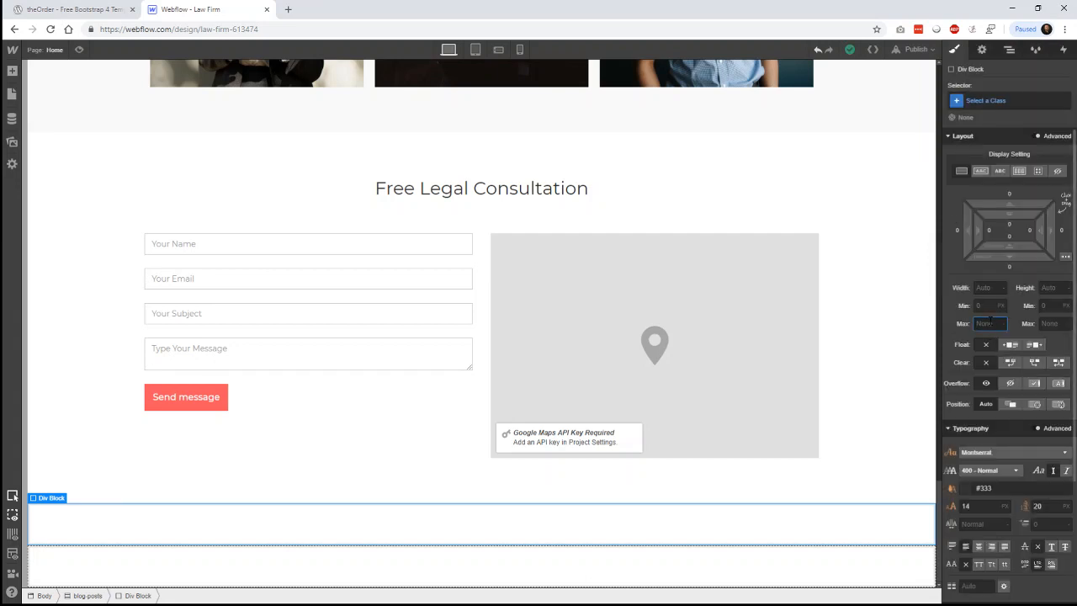
{"action": "type", "text": "1200"}
{"action": "key", "text": "Return"}
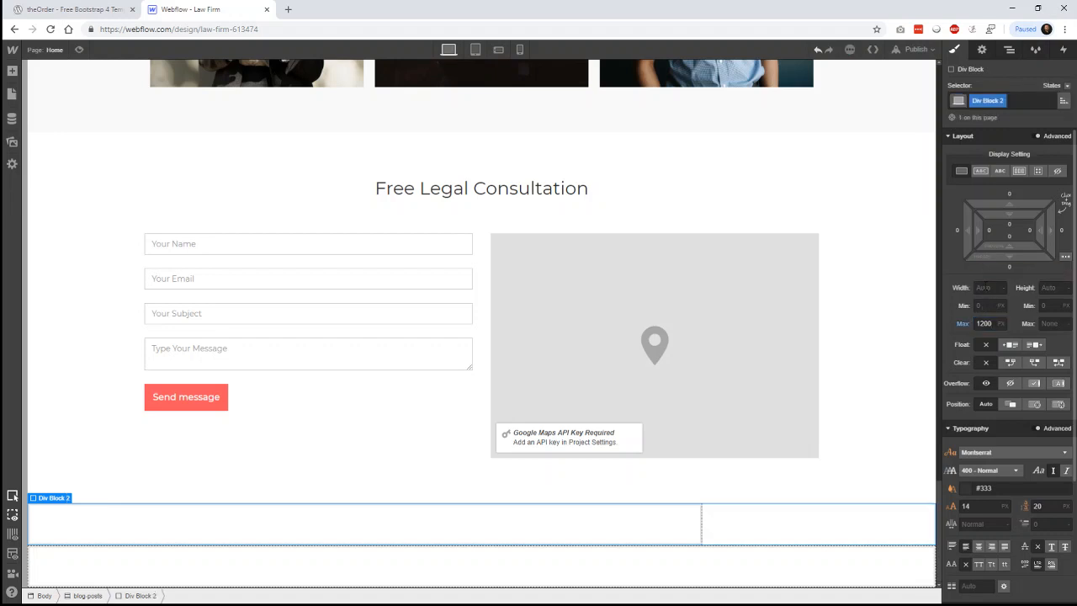
{"action": "left_click", "coordinate": [1065, 255]}
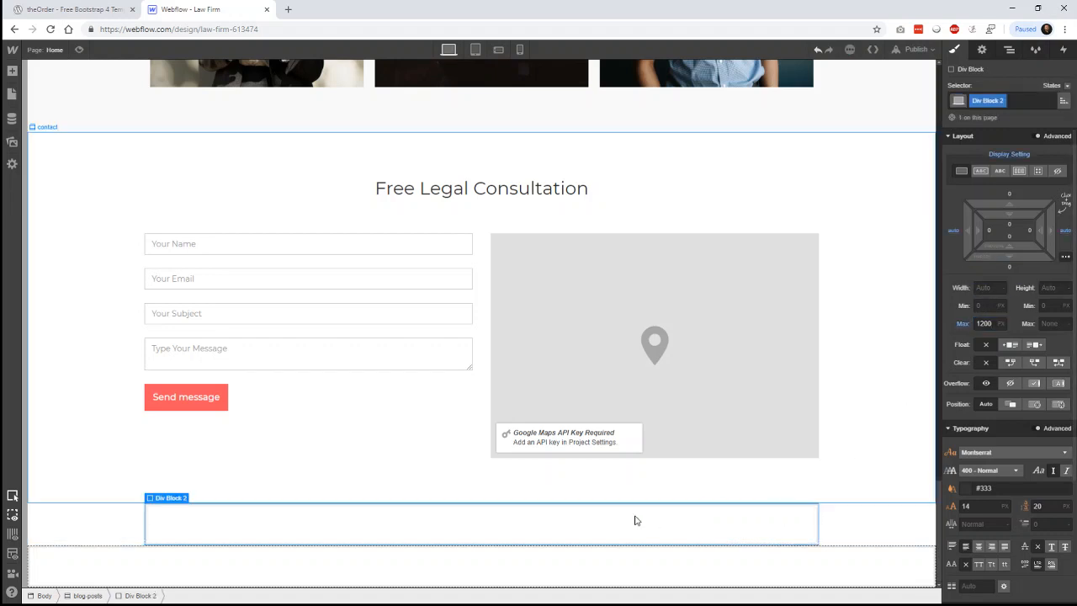
- Paste the Free Legal Consultation heading into the block and rename its class to blog-posts-inner
{"action": "left_click", "coordinate": [552, 194]}
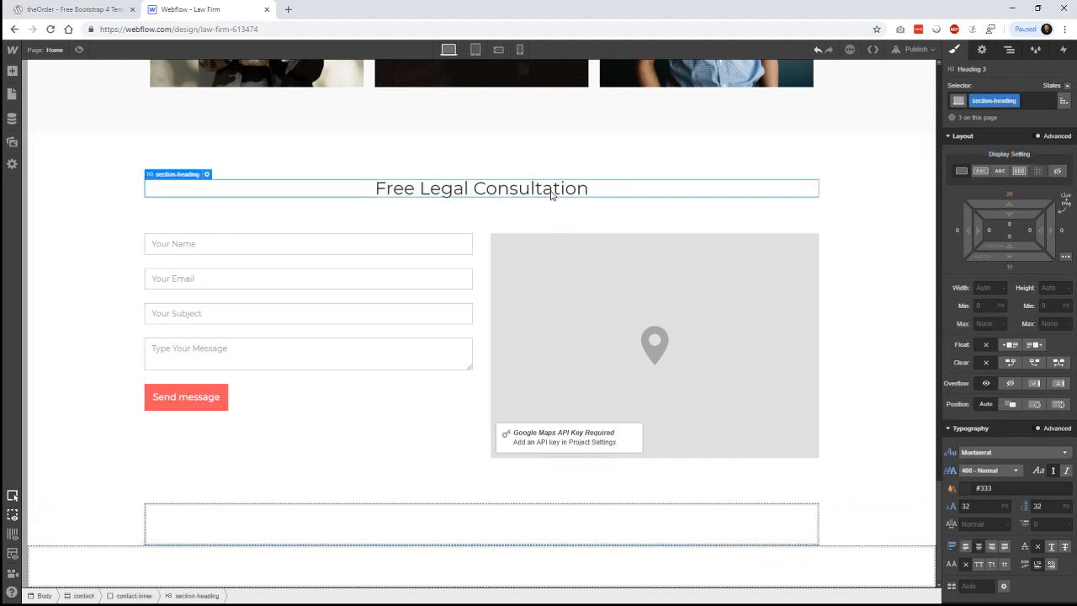
{"action": "left_click", "coordinate": [487, 522]}
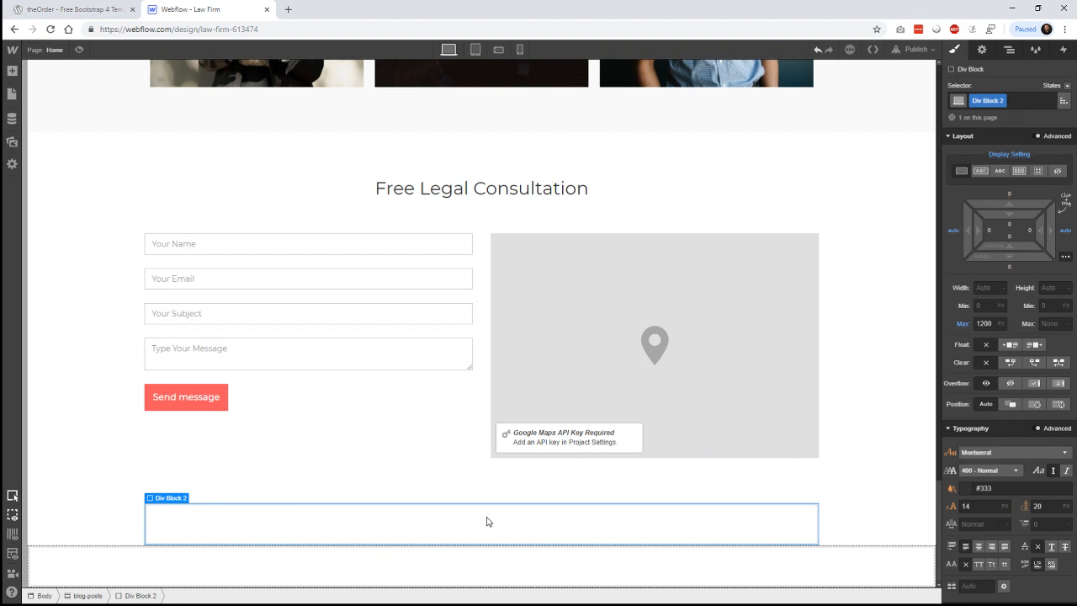
{"action": "key", "text": "ctrl+v"}
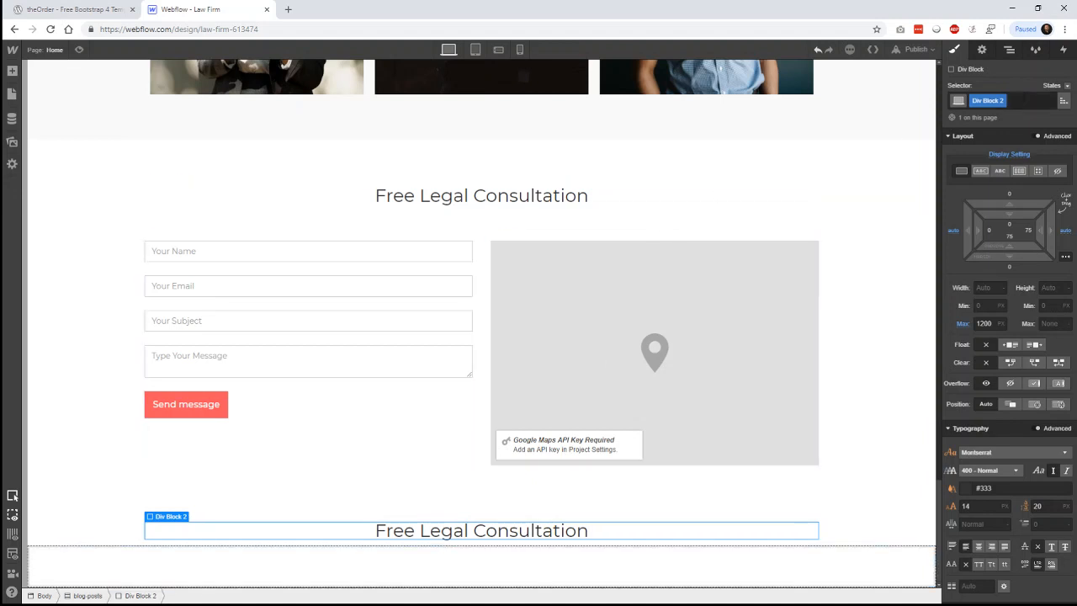
{"action": "left_click", "coordinate": [1018, 100]}
{"action": "key", "text": "BackSpace"}
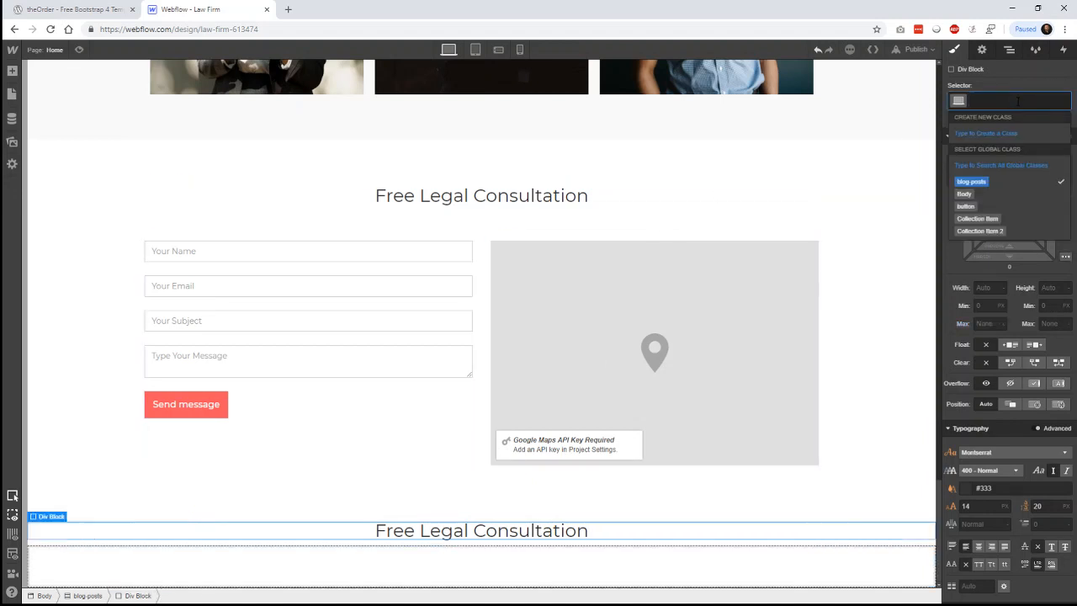
{"action": "type", "text": "blog-po"}
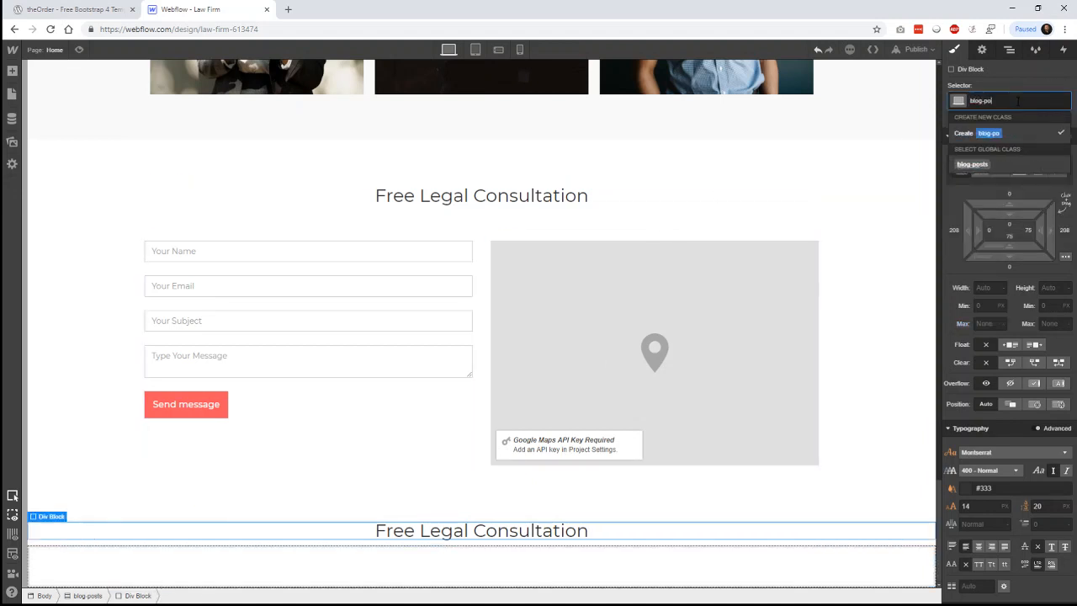
{"action": "type", "text": "sts-inner"}
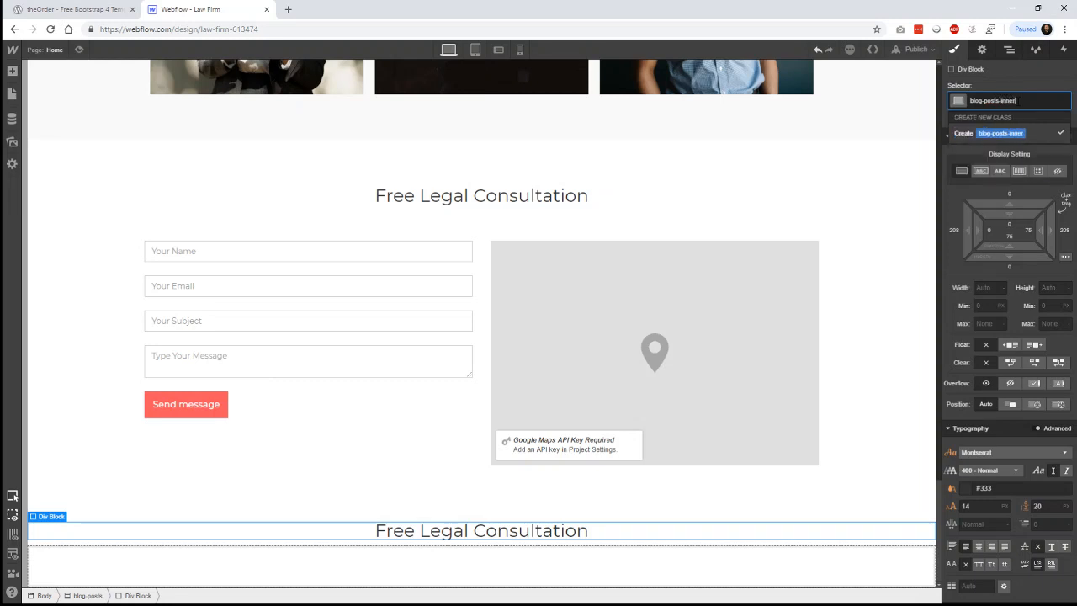
{"action": "key", "text": "Return"}
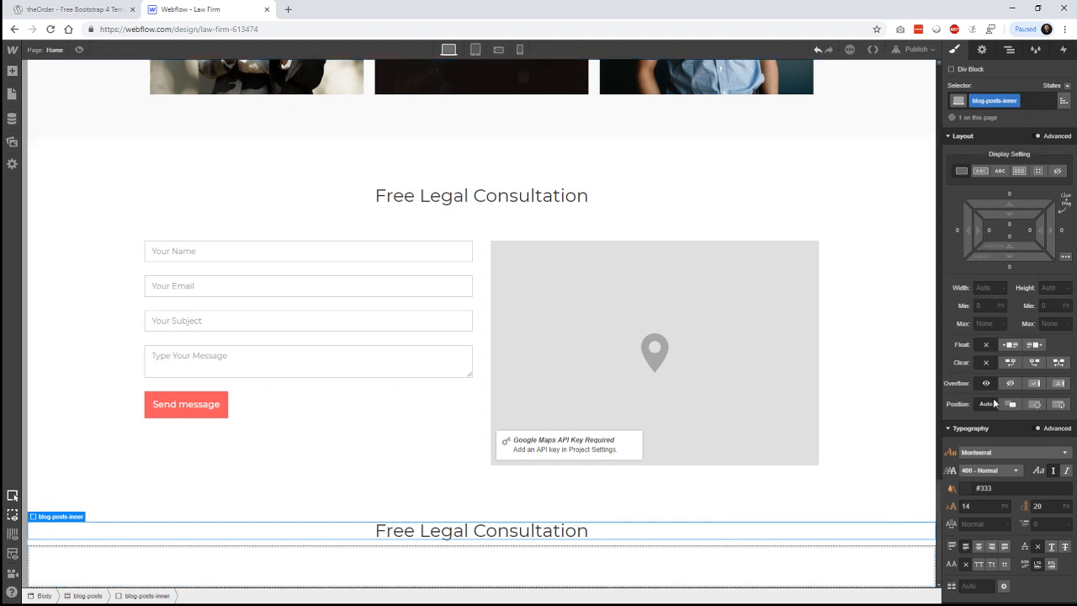
{"action": "left_click", "coordinate": [989, 323]}
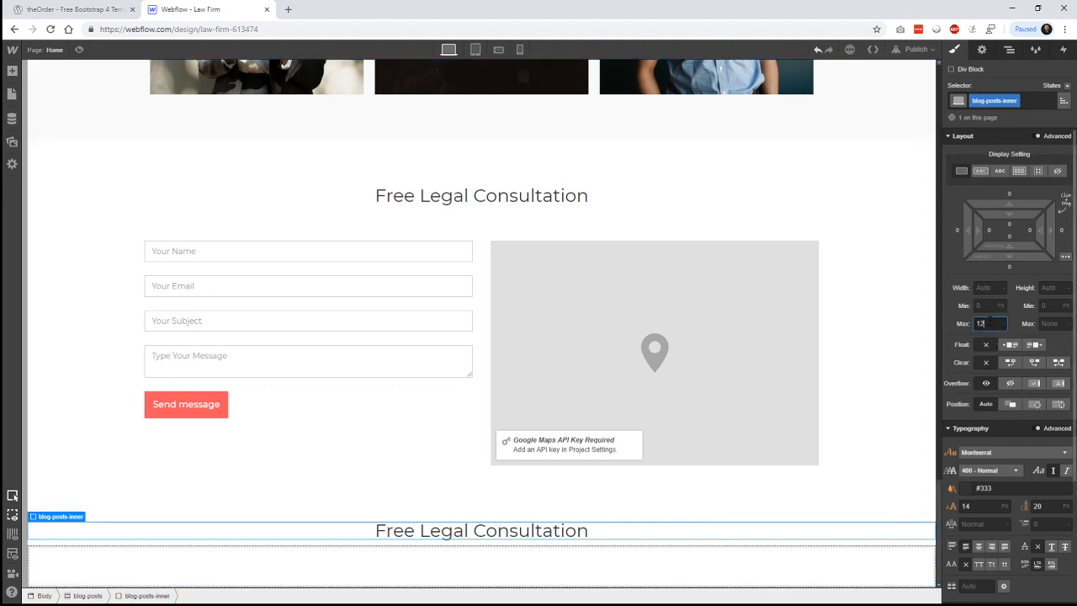
{"action": "key", "text": "Return"}
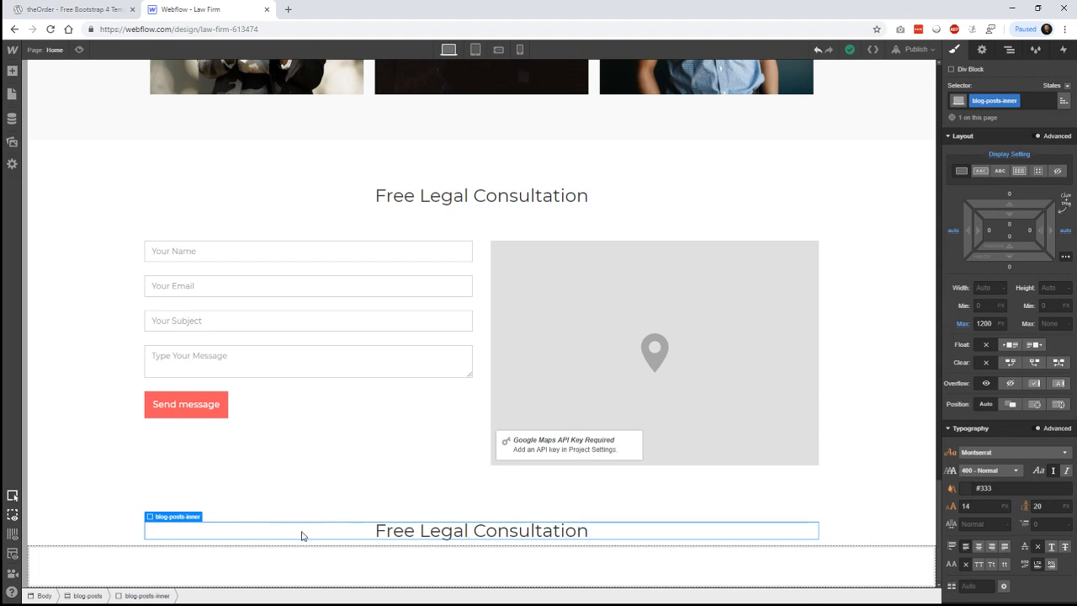
{"action": "left_click", "coordinate": [446, 537]}
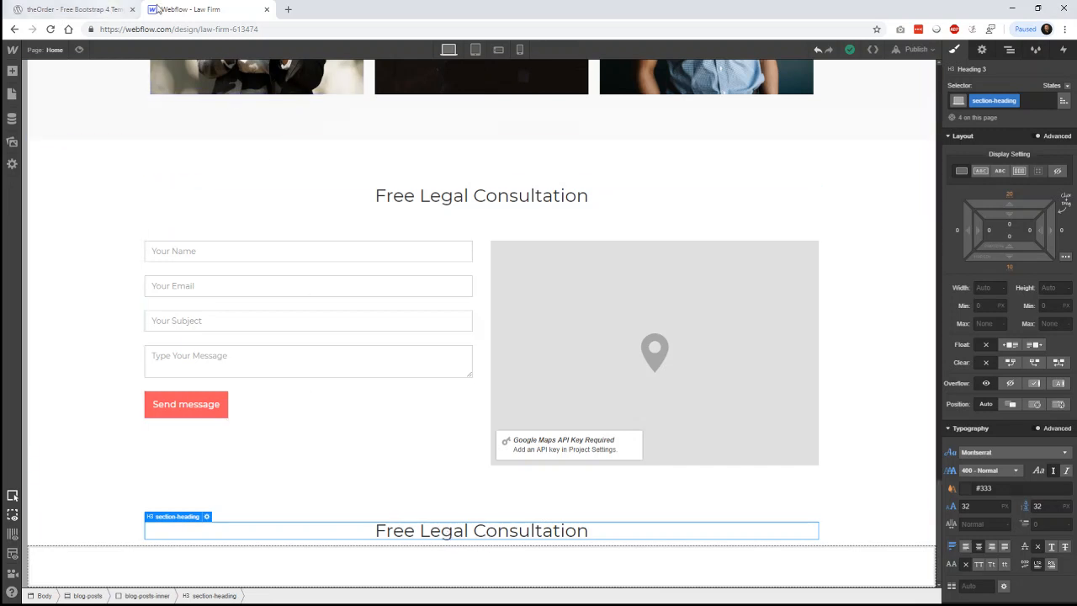
- Change the copied heading's text from 'Free Legal Consultation' to 'Our Blog'
{"action": "left_click", "coordinate": [105, 9]}
{"action": "left_click", "coordinate": [192, 7]}
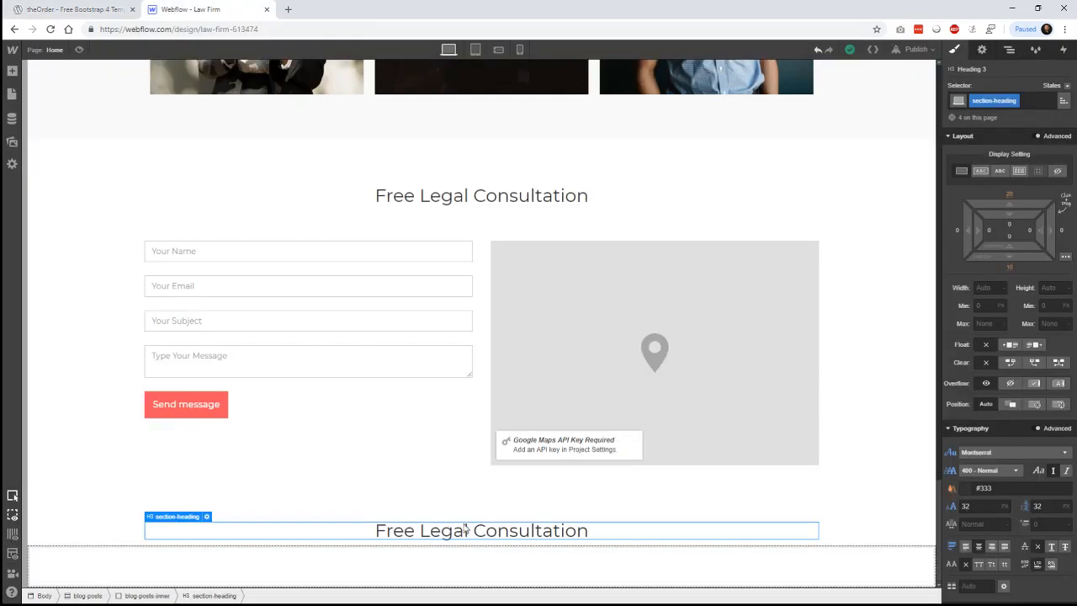
{"action": "double_click", "coordinate": [465, 527]}
{"action": "triple_click", "coordinate": [466, 527]}
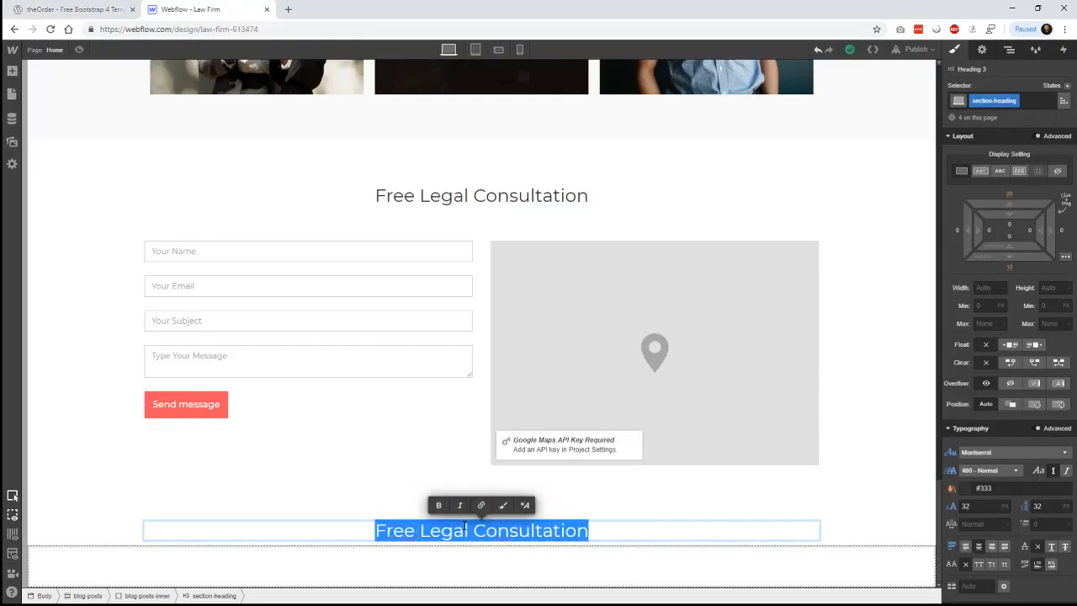
{"action": "type", "text": "Our Blog"}
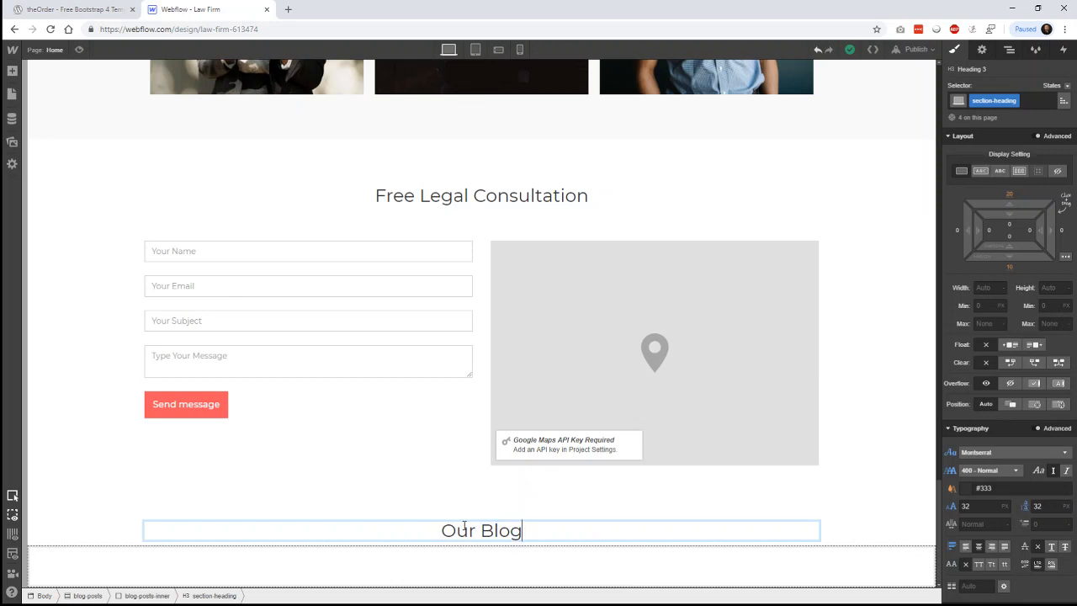
{"action": "key", "text": "Return"}
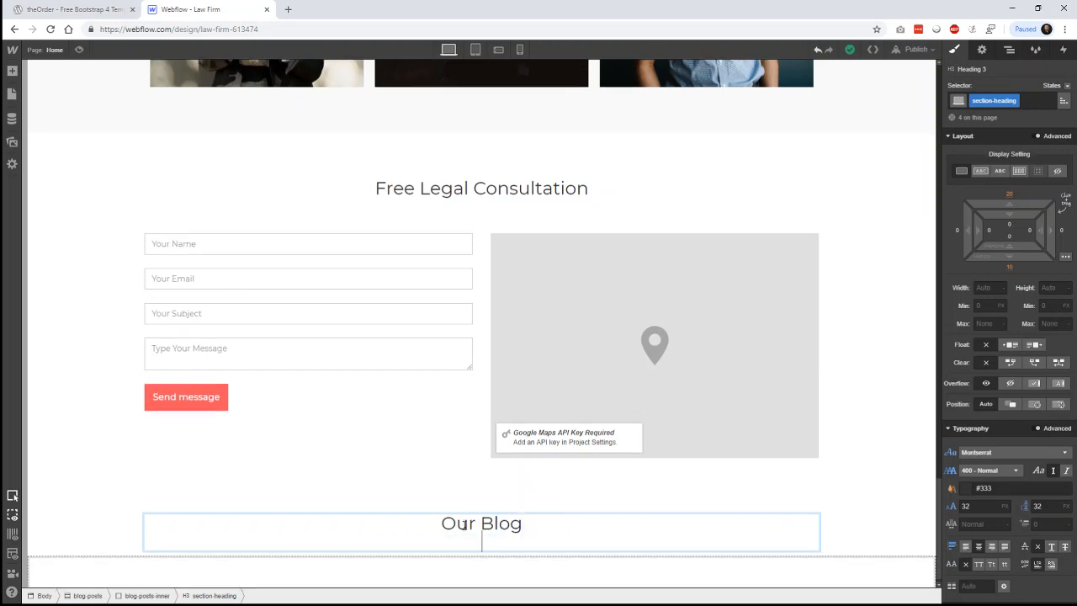
{"action": "key", "text": "BackSpace"}
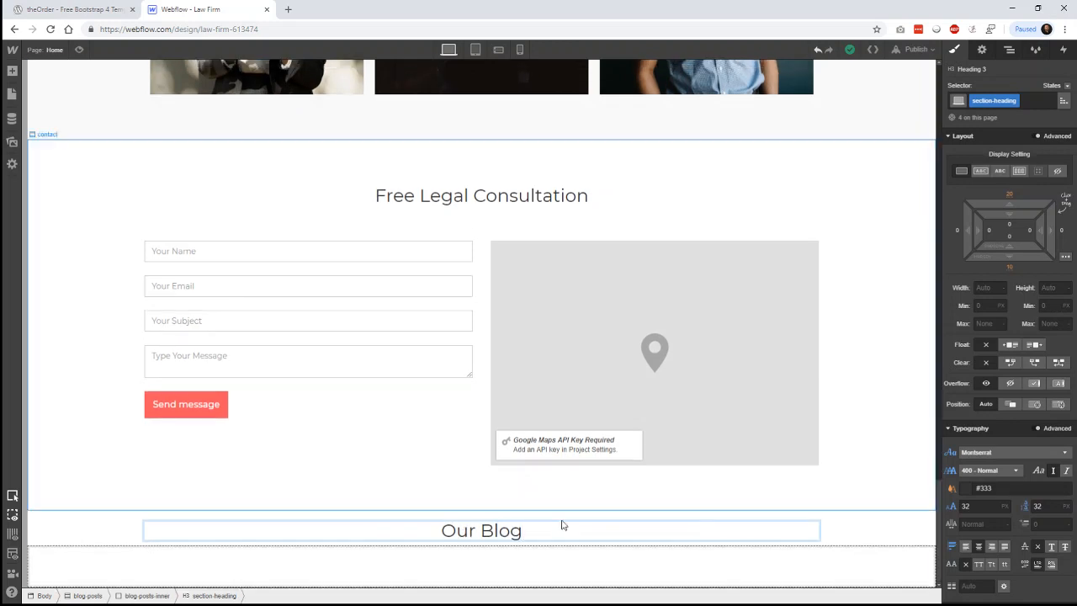
{"action": "left_click", "coordinate": [831, 533]}
{"action": "left_click", "coordinate": [542, 542]}
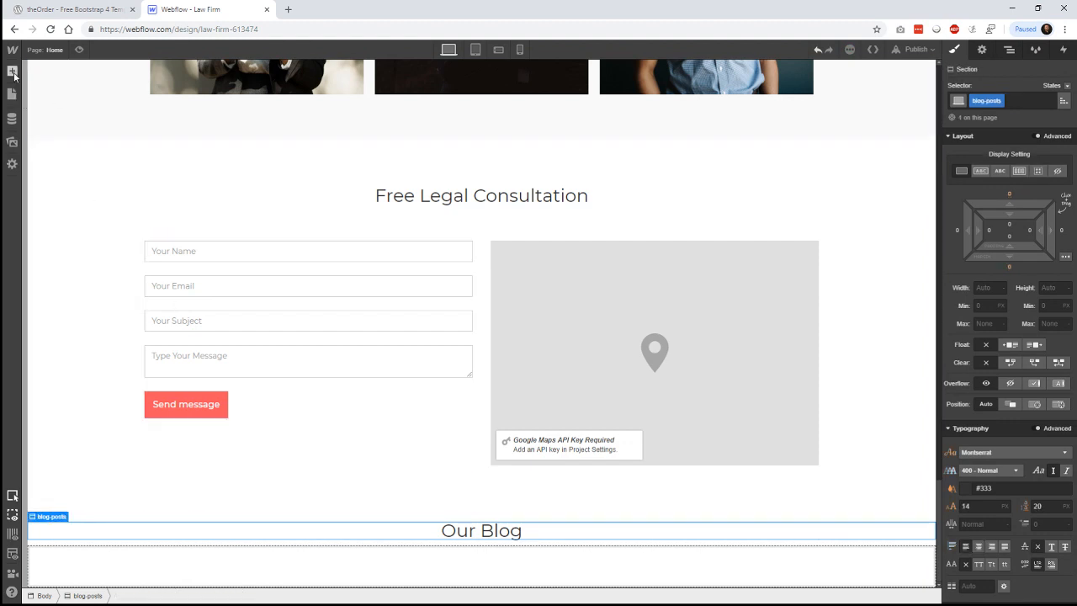
- Add a Collection List bound to Blog Posts in a three-column layout inside blog-posts-inner
{"action": "key", "text": "a"}
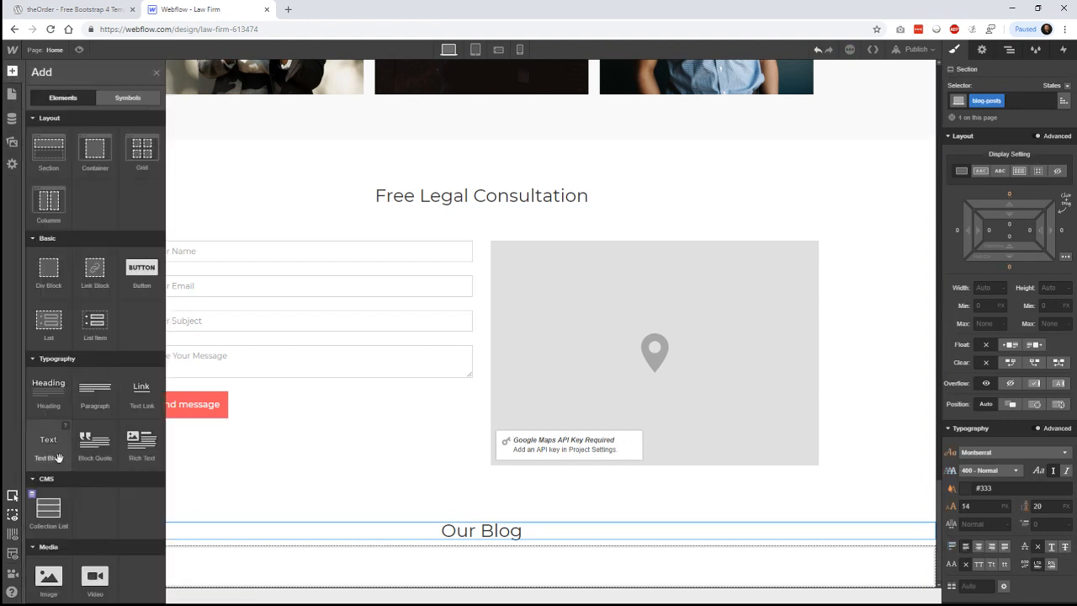
{"action": "scroll", "coordinate": [48, 437], "scroll_direction": "down", "scroll_amount": 2}
{"action": "left_click_drag", "start_coordinate": [49, 392], "coordinate": [505, 543]}
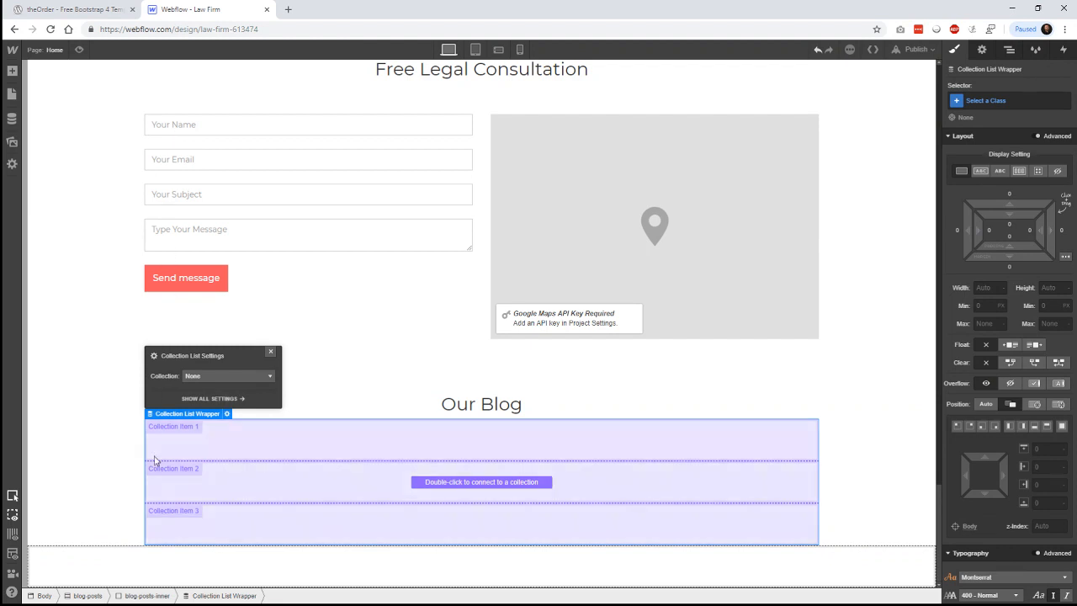
{"action": "left_click", "coordinate": [242, 376]}
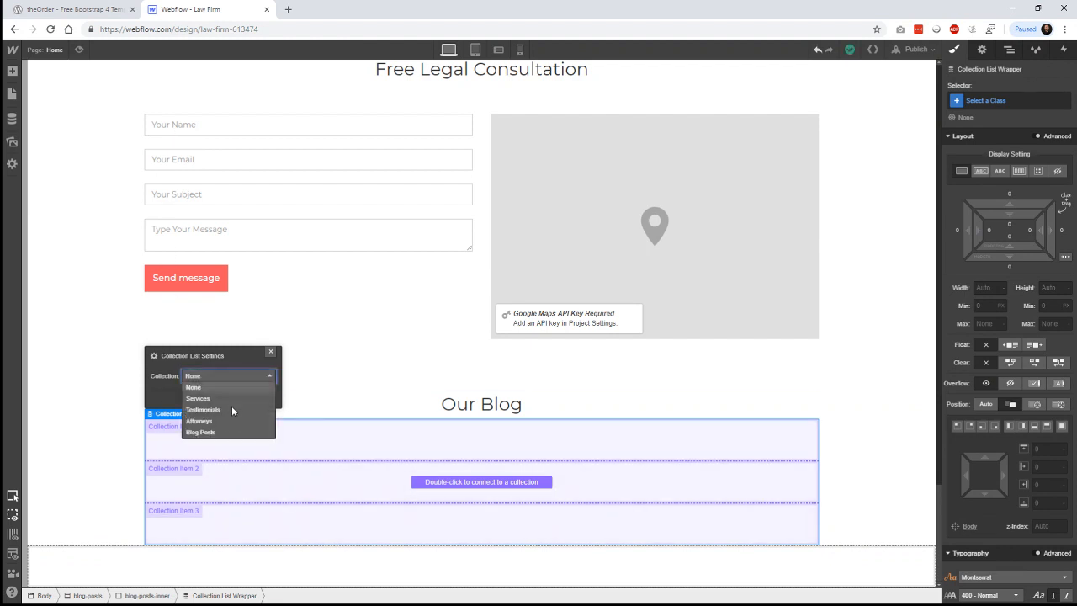
{"action": "left_click", "coordinate": [229, 432]}
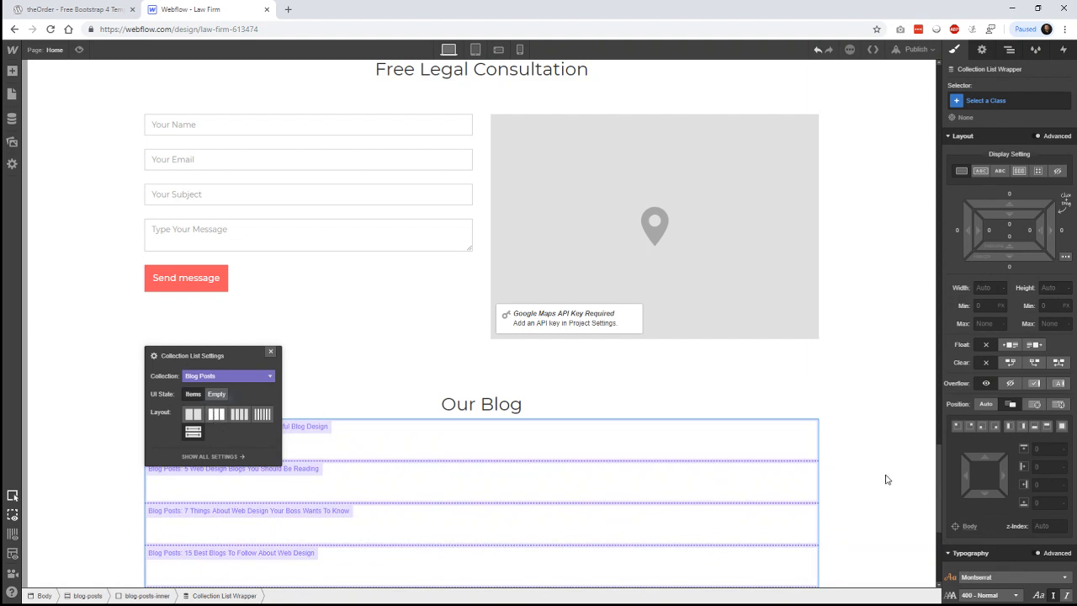
{"action": "left_click", "coordinate": [895, 389]}
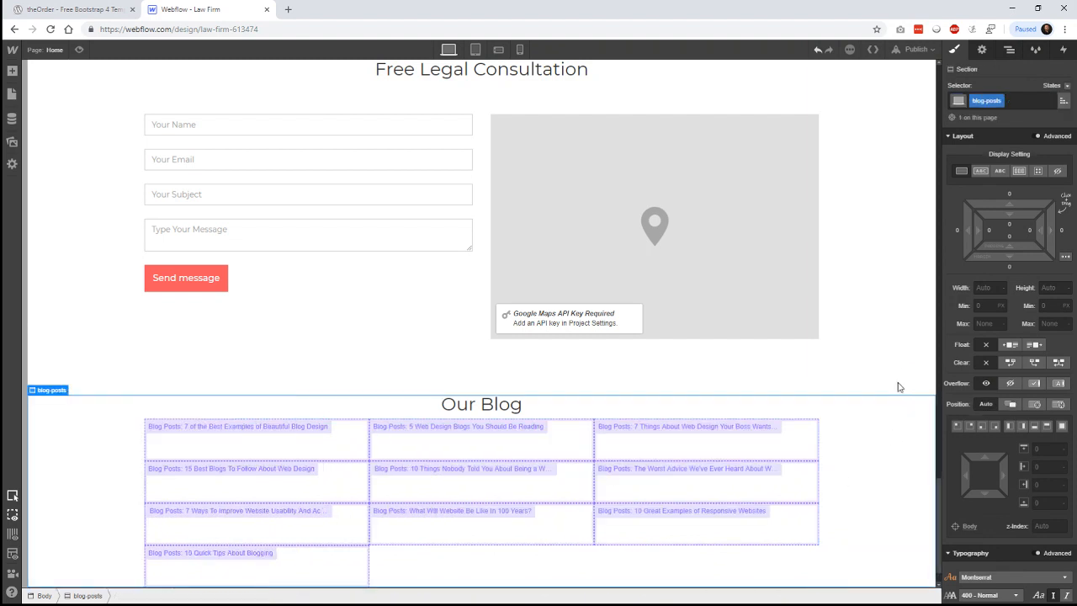
{"action": "left_click", "coordinate": [901, 375]}
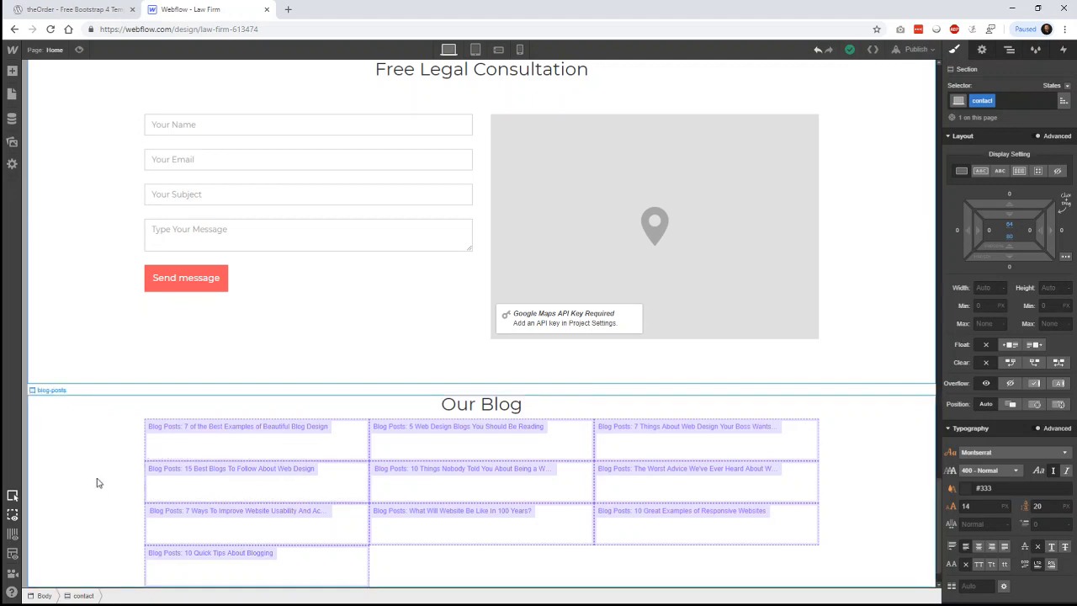
{"action": "left_click", "coordinate": [605, 492]}
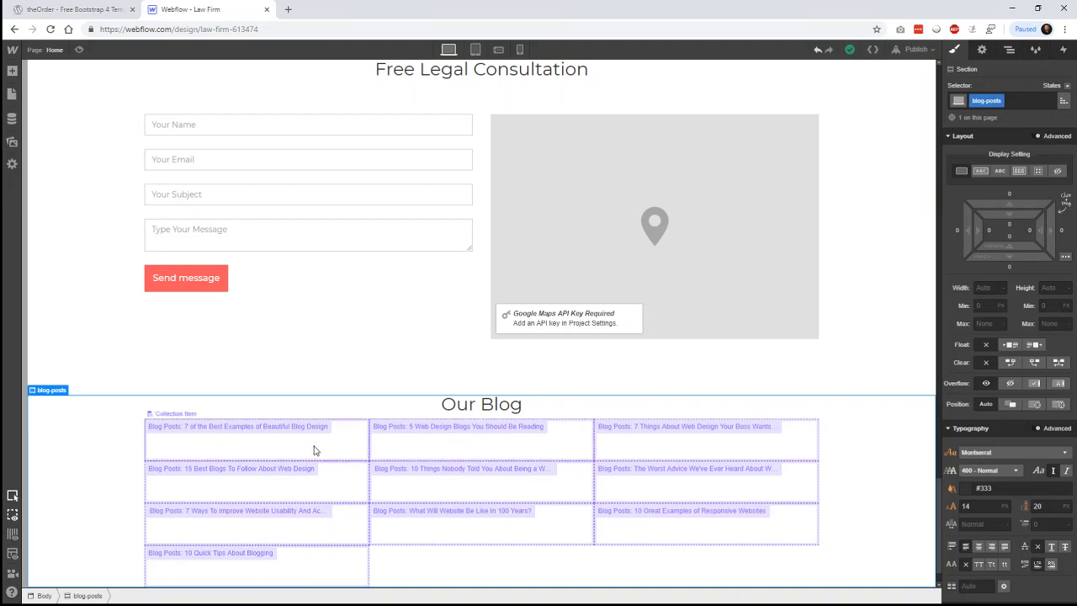
{"action": "left_click", "coordinate": [80, 10]}
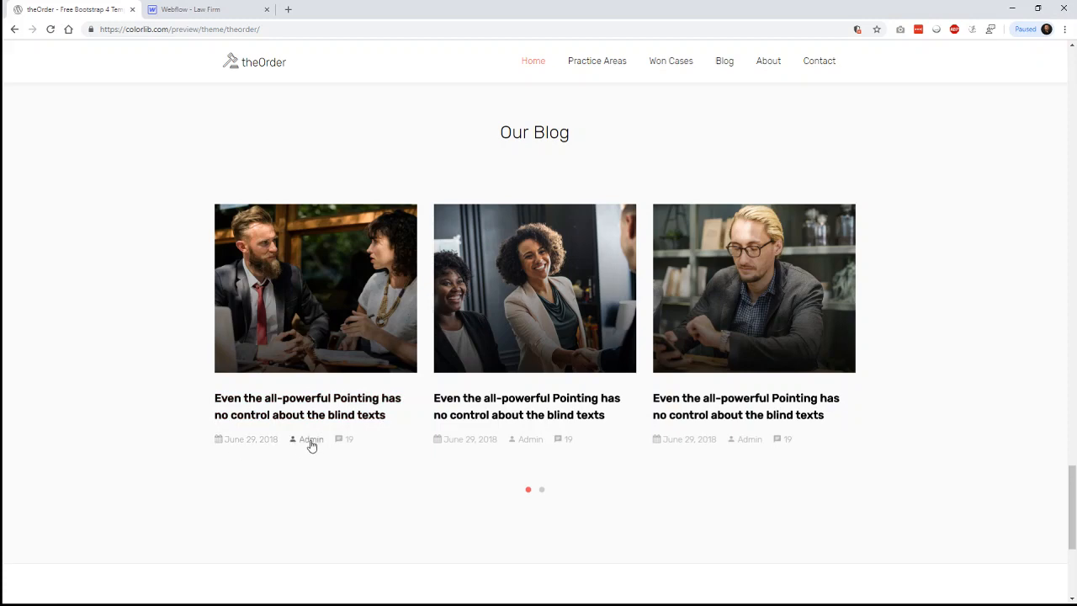
- Return to the Webflow - Law Firm designer after reviewing the Colorlib blog cards
{"action": "left_click", "coordinate": [197, 10]}
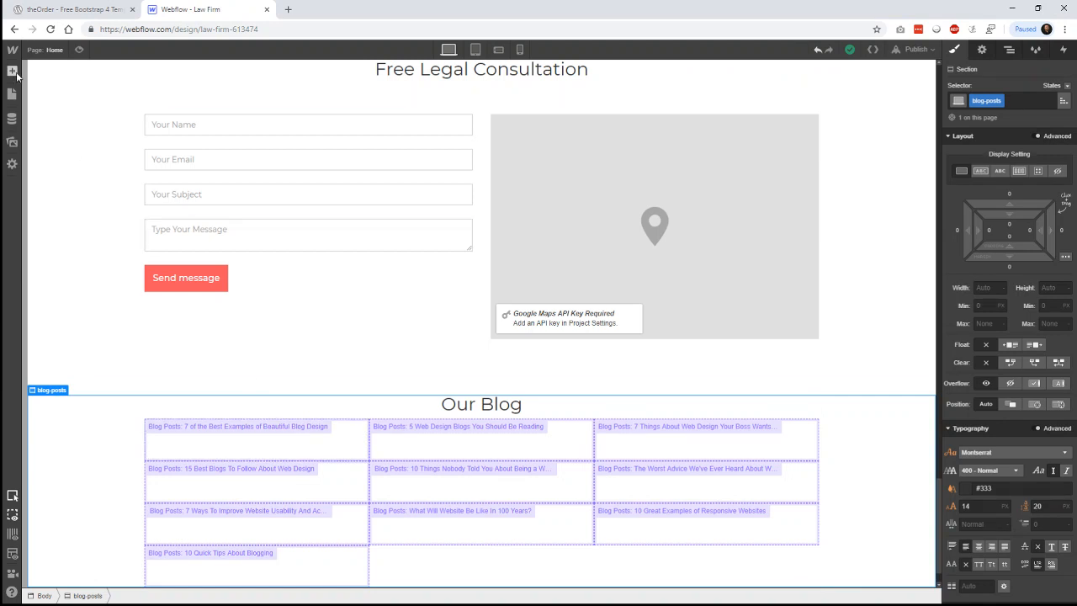
- Add an image to each Blog Posts card, bound to the post's Main Image field
{"action": "key", "text": "a"}
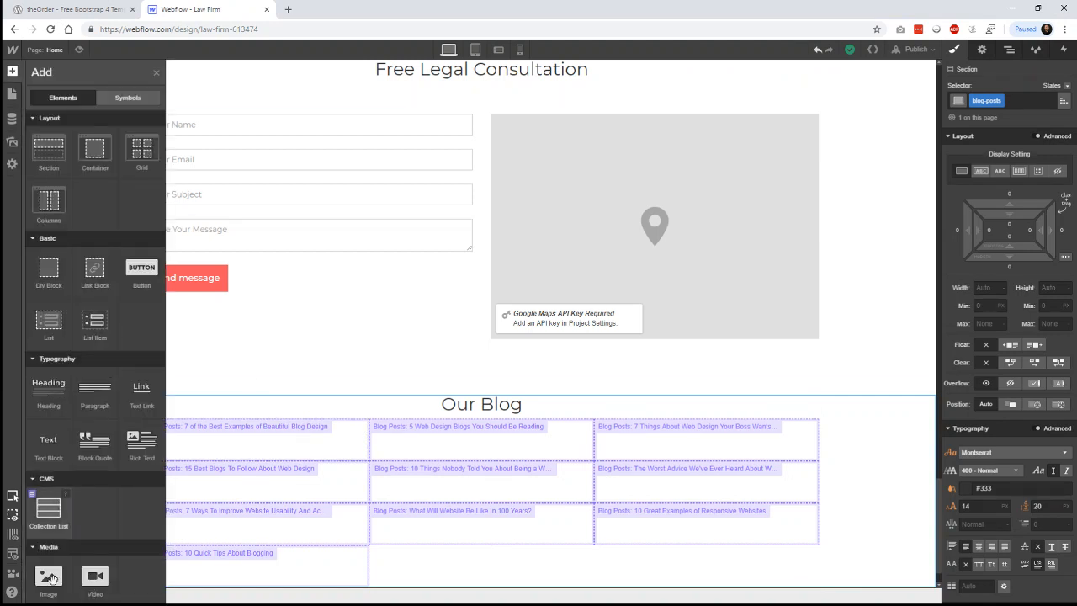
{"action": "left_click_drag", "start_coordinate": [49, 575], "coordinate": [251, 443]}
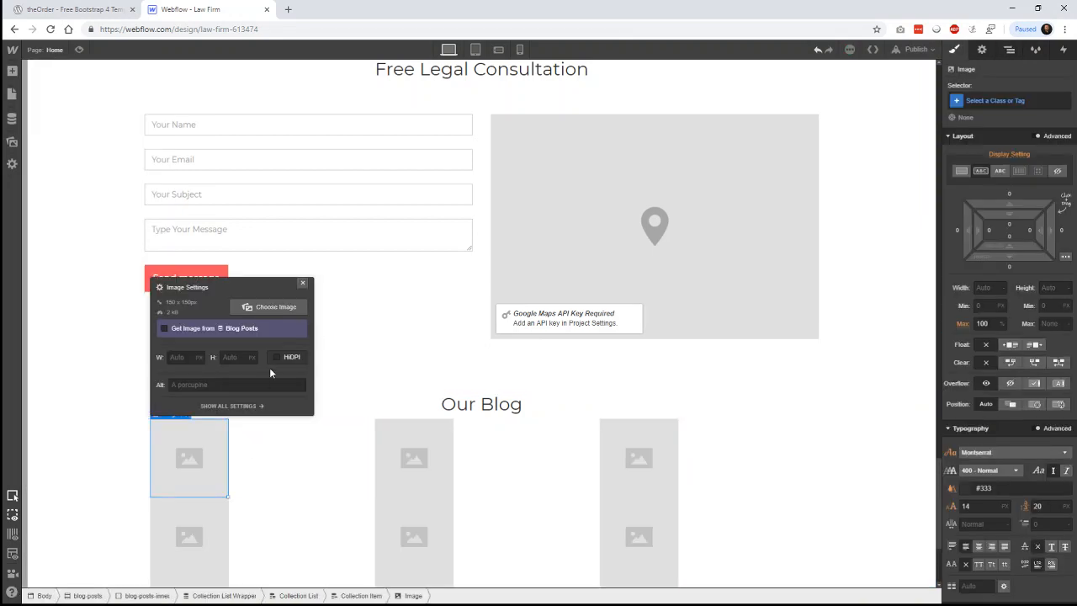
{"action": "left_click", "coordinate": [261, 328]}
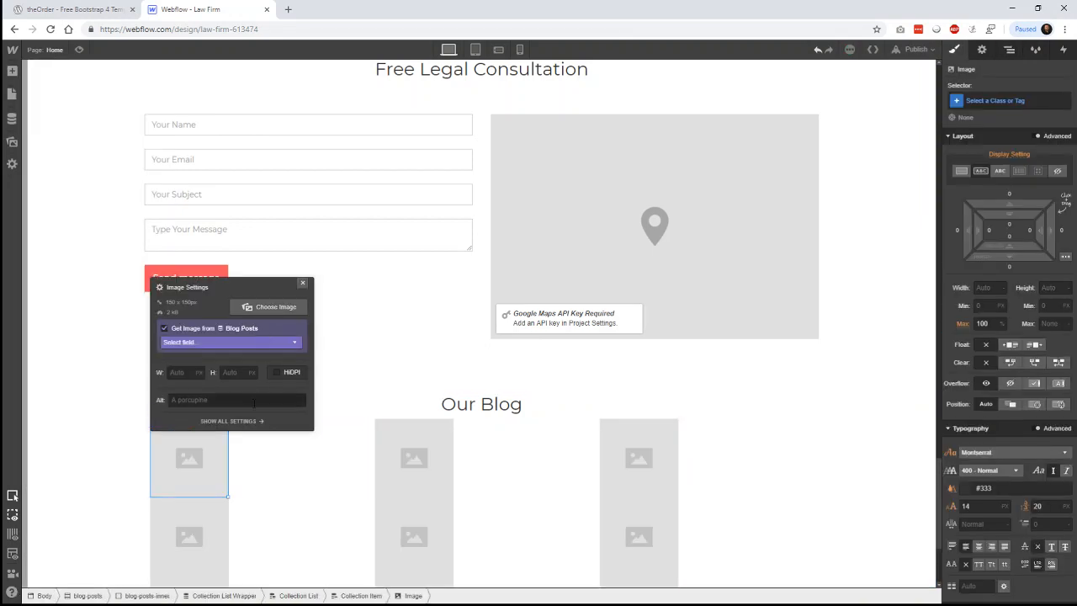
{"action": "left_click", "coordinate": [258, 341]}
{"action": "left_click", "coordinate": [234, 364]}
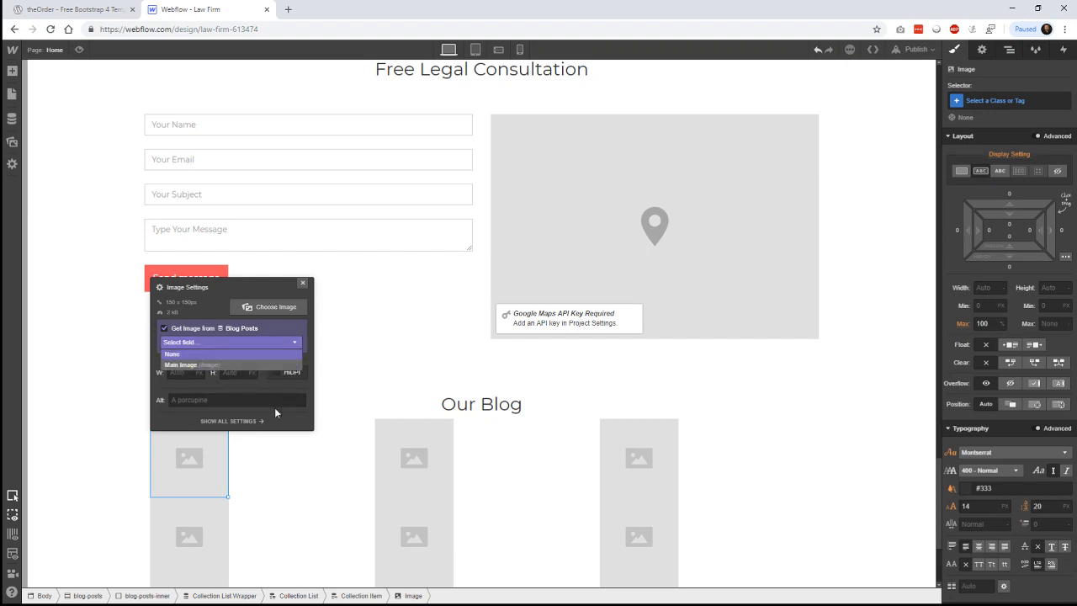
{"action": "scroll", "coordinate": [64, 423], "scroll_direction": "down", "scroll_amount": 3}
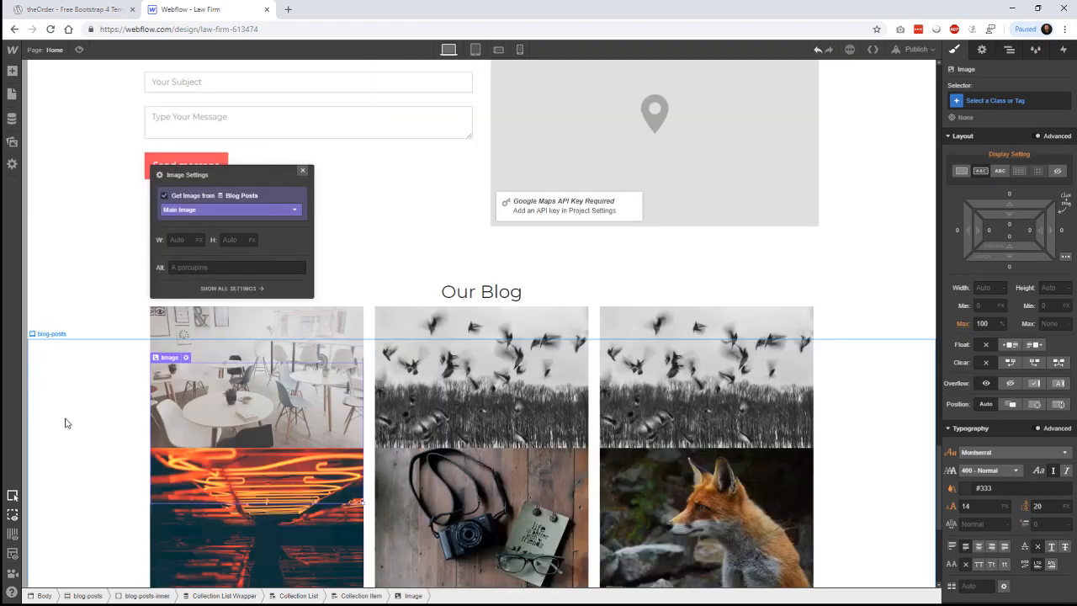
{"action": "scroll", "coordinate": [65, 423], "scroll_direction": "down", "scroll_amount": 1}
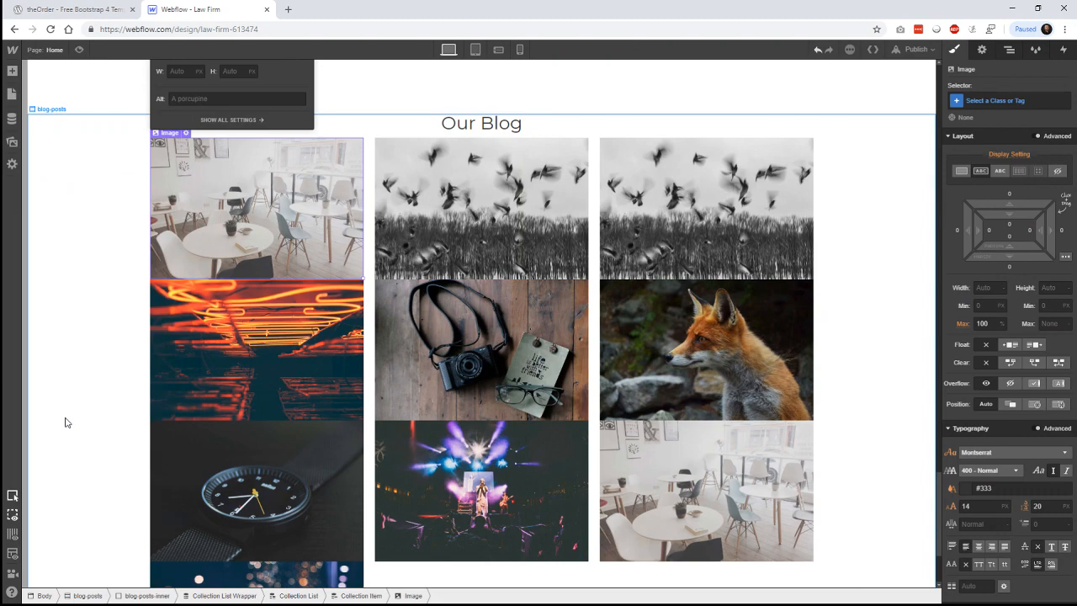
{"action": "scroll", "coordinate": [65, 423], "scroll_direction": "down", "scroll_amount": 1}
{"action": "scroll", "coordinate": [66, 423], "scroll_direction": "up", "scroll_amount": 4}
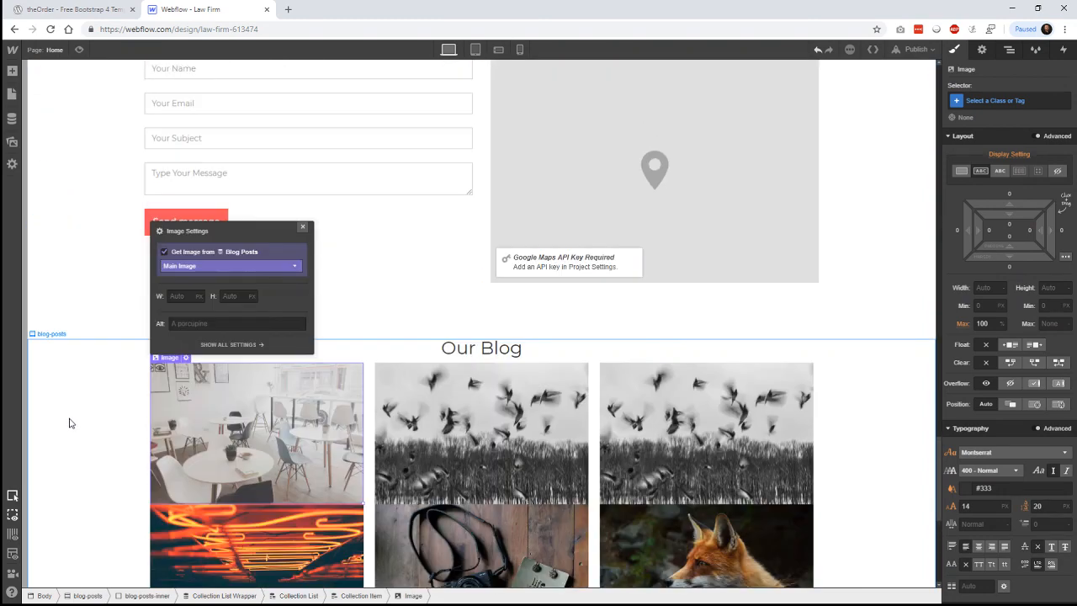
{"action": "left_click", "coordinate": [113, 297]}
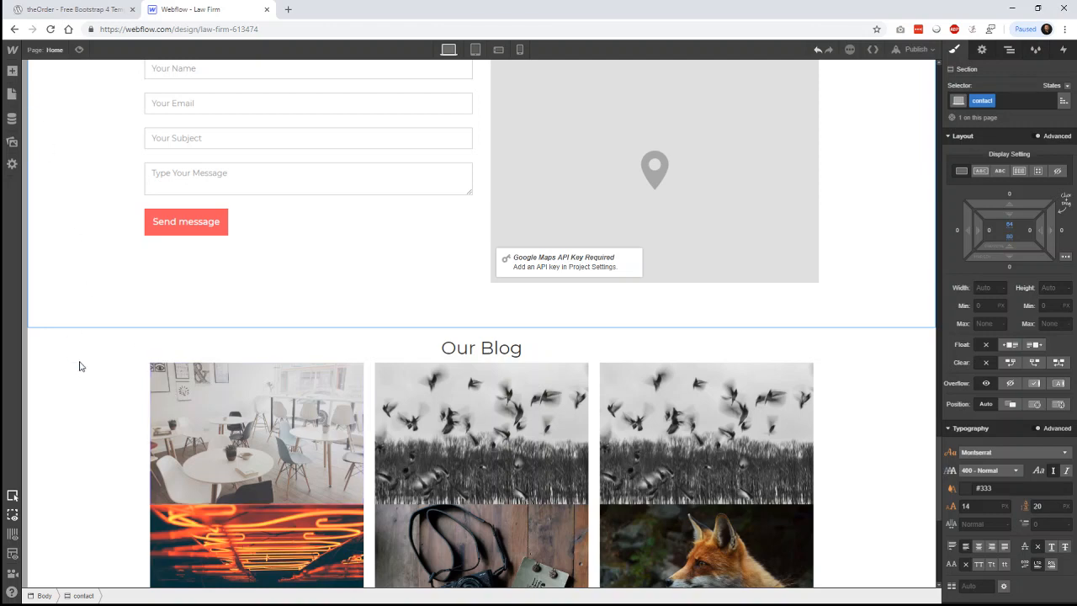
- Add a heading below each card image, bound to the Blog Posts Name field
{"action": "key", "text": "a"}
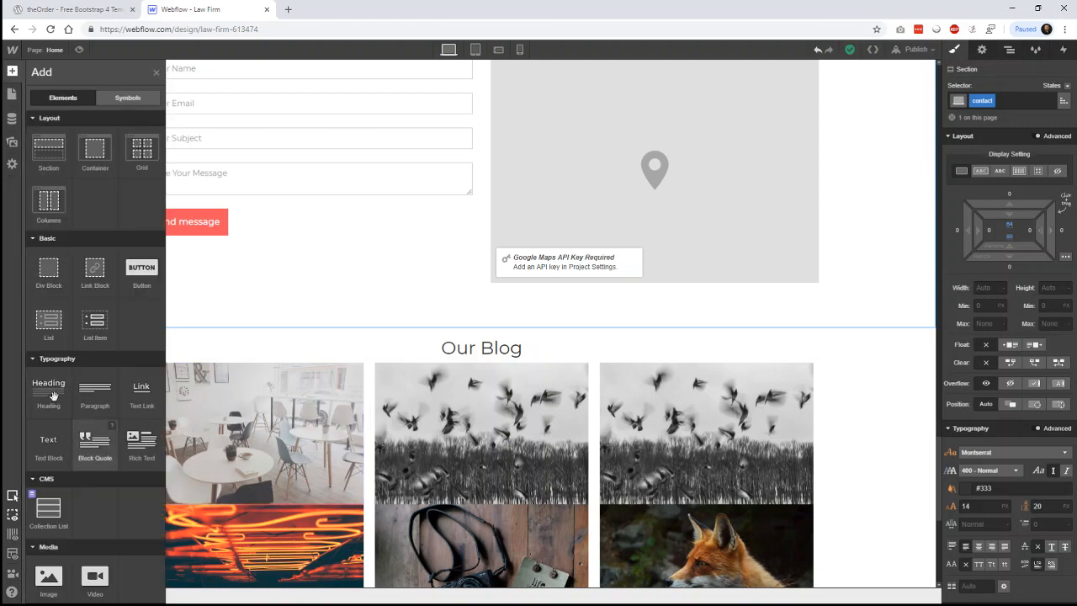
{"action": "left_click_drag", "start_coordinate": [53, 395], "coordinate": [262, 496]}
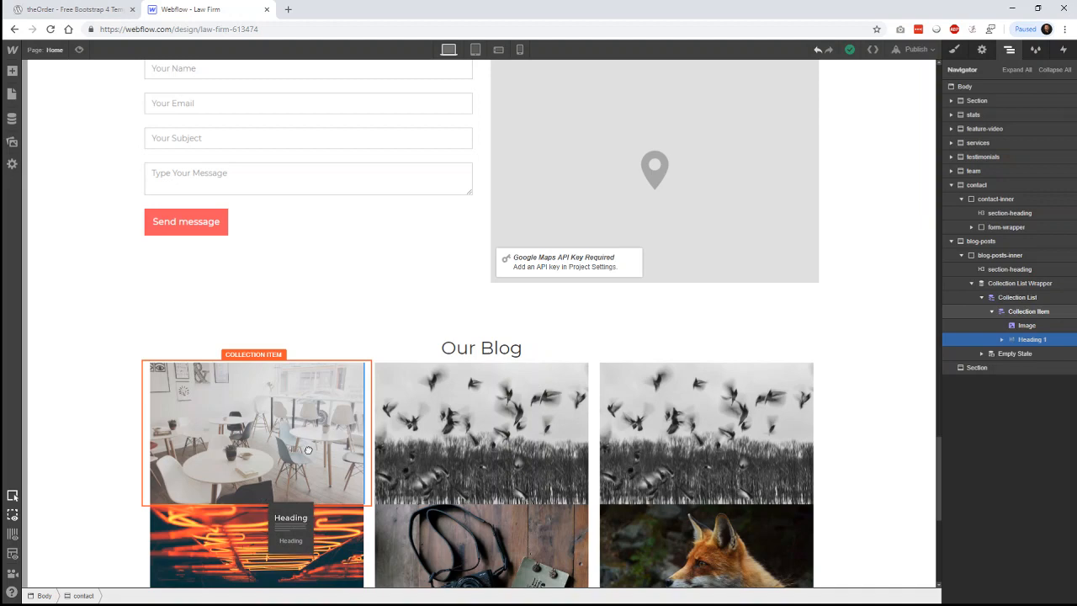
{"action": "left_click_drag", "start_coordinate": [307, 447], "coordinate": [307, 451]}
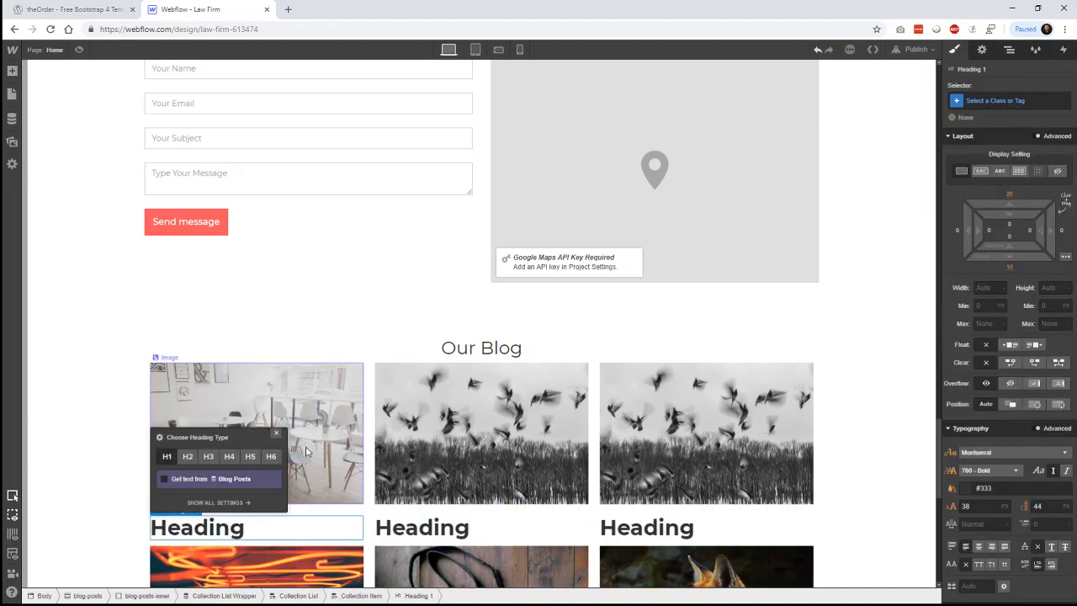
{"action": "left_click", "coordinate": [232, 477]}
{"action": "left_click", "coordinate": [230, 495]}
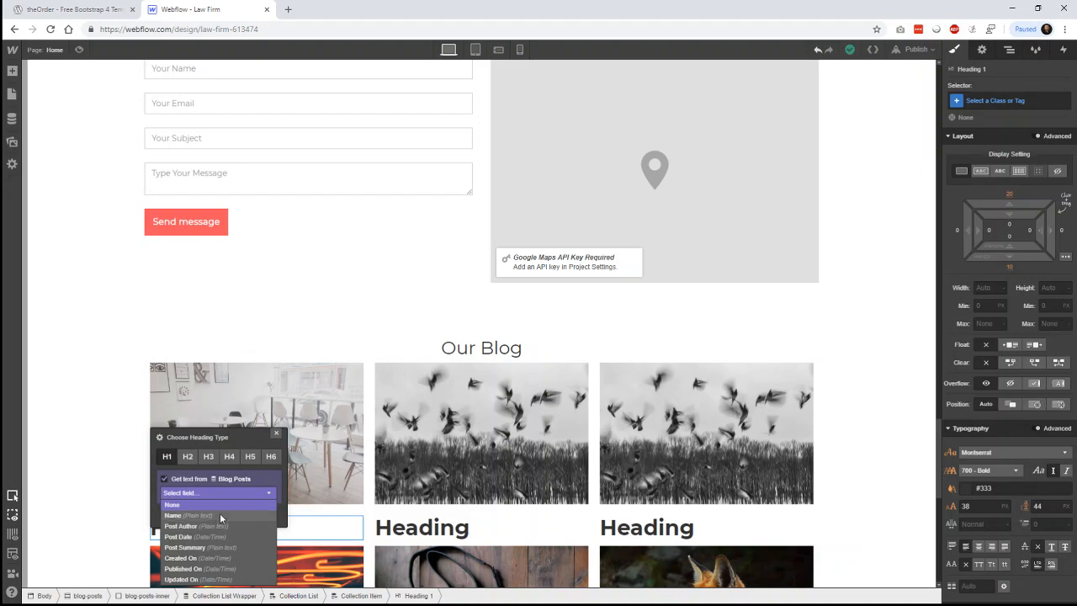
{"action": "left_click", "coordinate": [219, 513]}
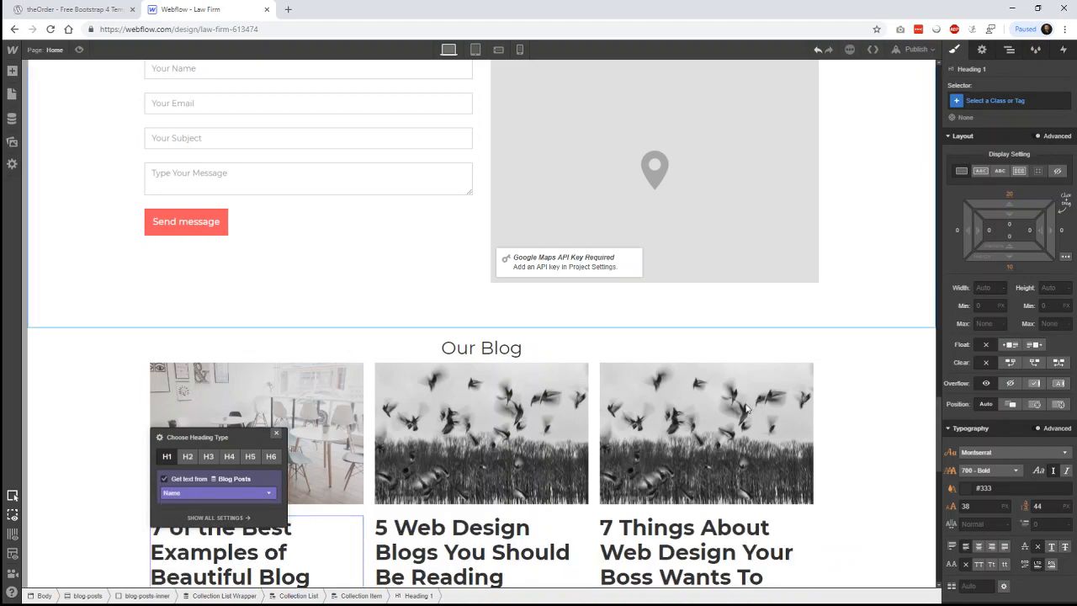
{"action": "left_click", "coordinate": [885, 451]}
{"action": "scroll", "coordinate": [894, 411], "scroll_direction": "down", "scroll_amount": 3}
{"action": "scroll", "coordinate": [895, 409], "scroll_direction": "down", "scroll_amount": 3}
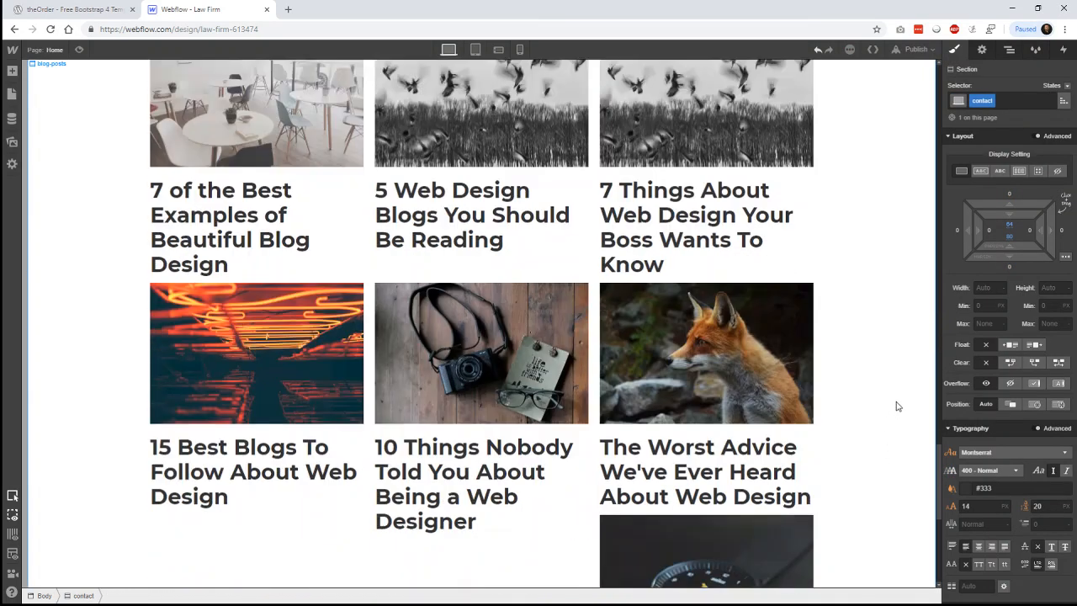
{"action": "scroll", "coordinate": [898, 406], "scroll_direction": "up", "scroll_amount": 2}
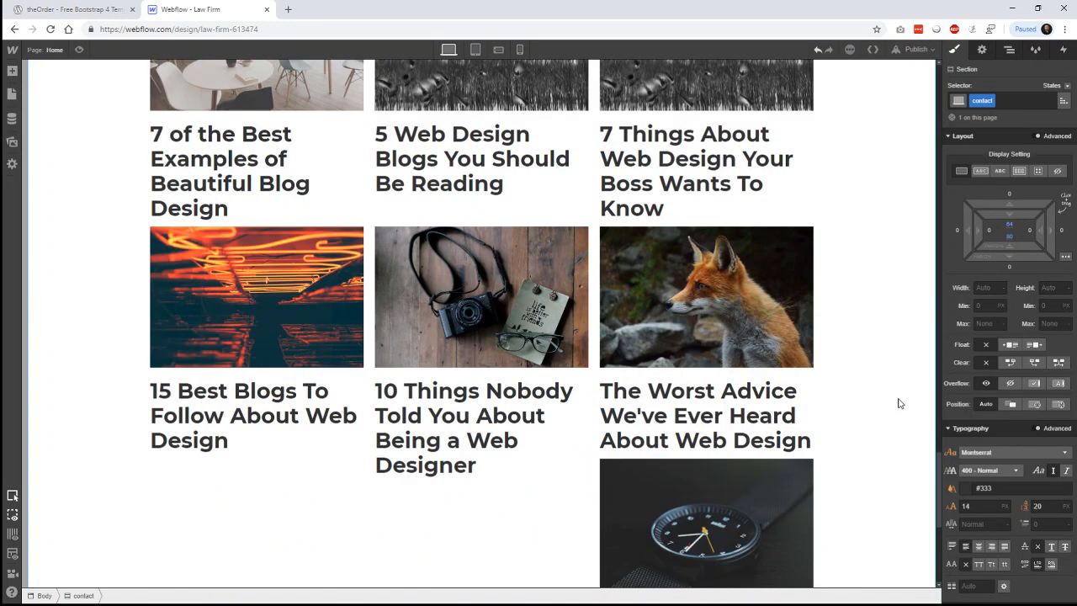
{"action": "scroll", "coordinate": [896, 402], "scroll_direction": "up", "scroll_amount": 2}
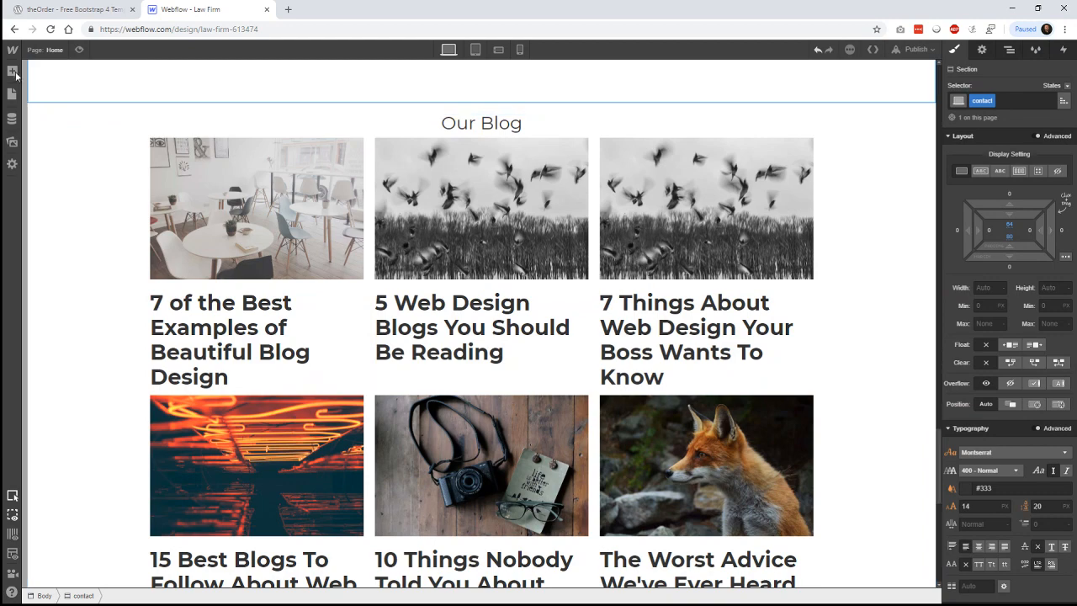
- Check the theOrder reference, then drop a Div Block below the first post title
{"action": "left_click", "coordinate": [12, 72]}
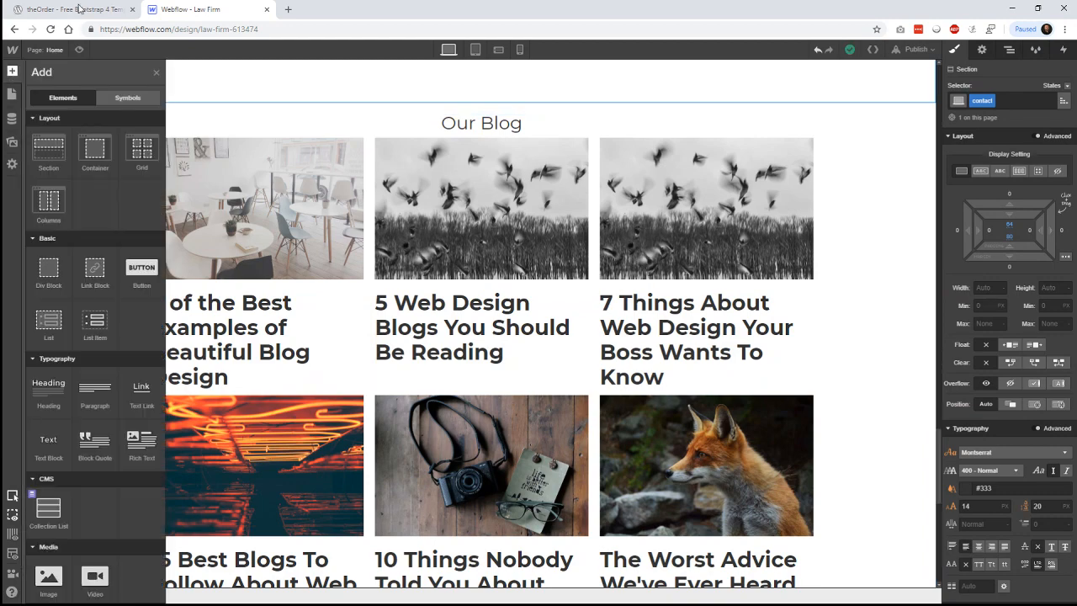
{"action": "left_click", "coordinate": [76, 9]}
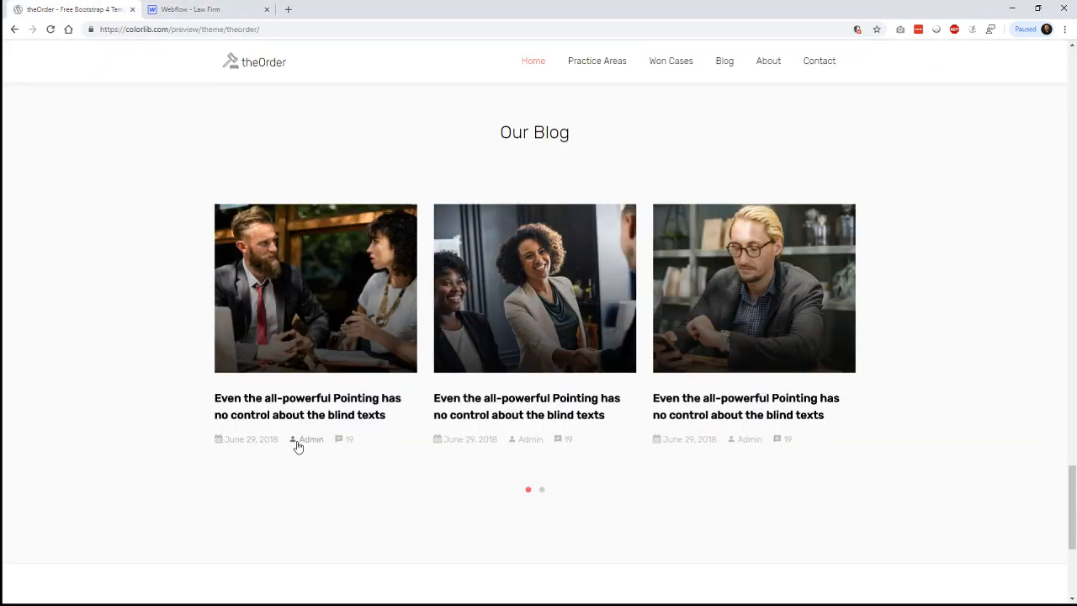
{"action": "left_click", "coordinate": [192, 10]}
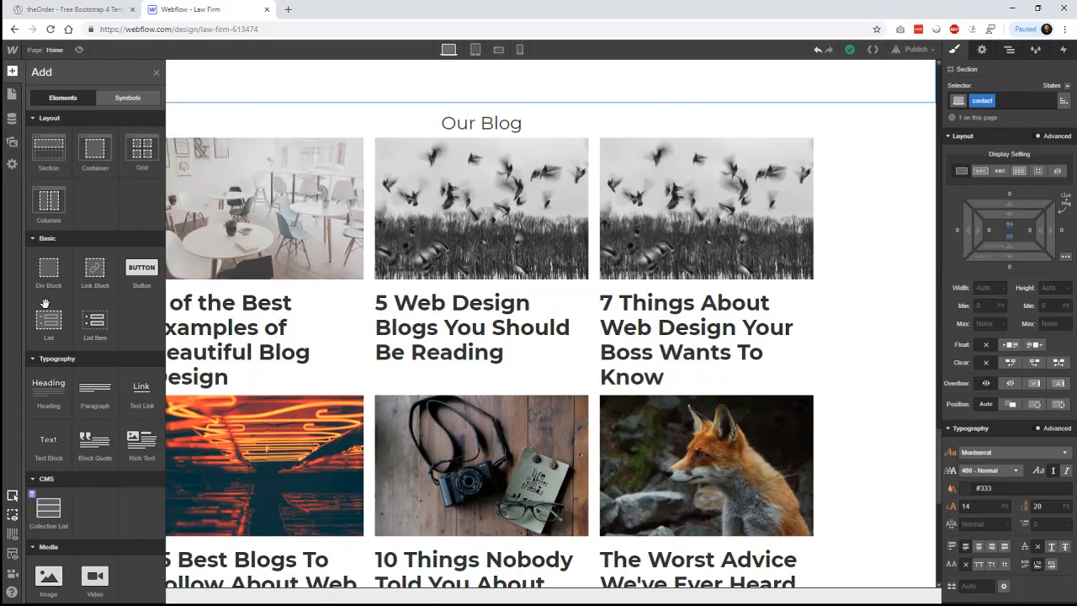
{"action": "left_click_drag", "start_coordinate": [48, 268], "coordinate": [240, 345]}
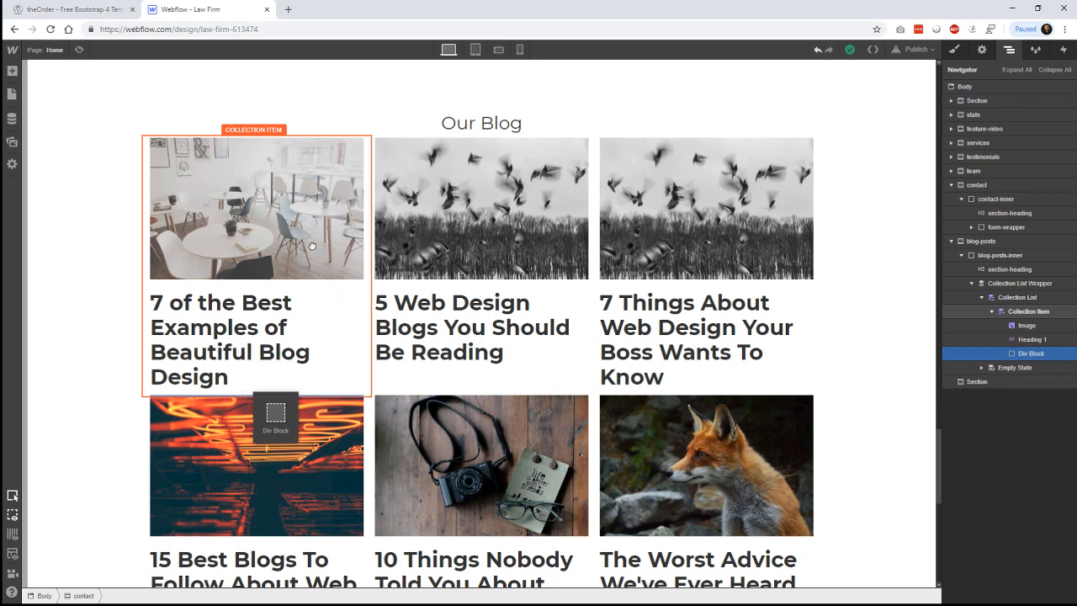
{"action": "left_click_drag", "start_coordinate": [311, 245], "coordinate": [301, 297]}
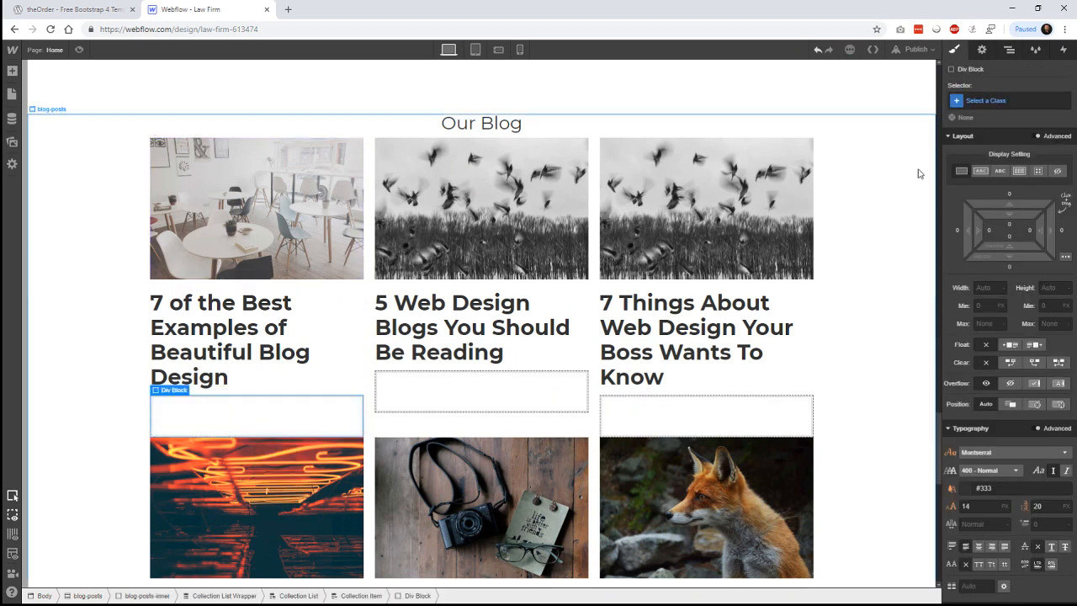
- Give the new div block the class blog-posts-meta
{"action": "left_click", "coordinate": [992, 102]}
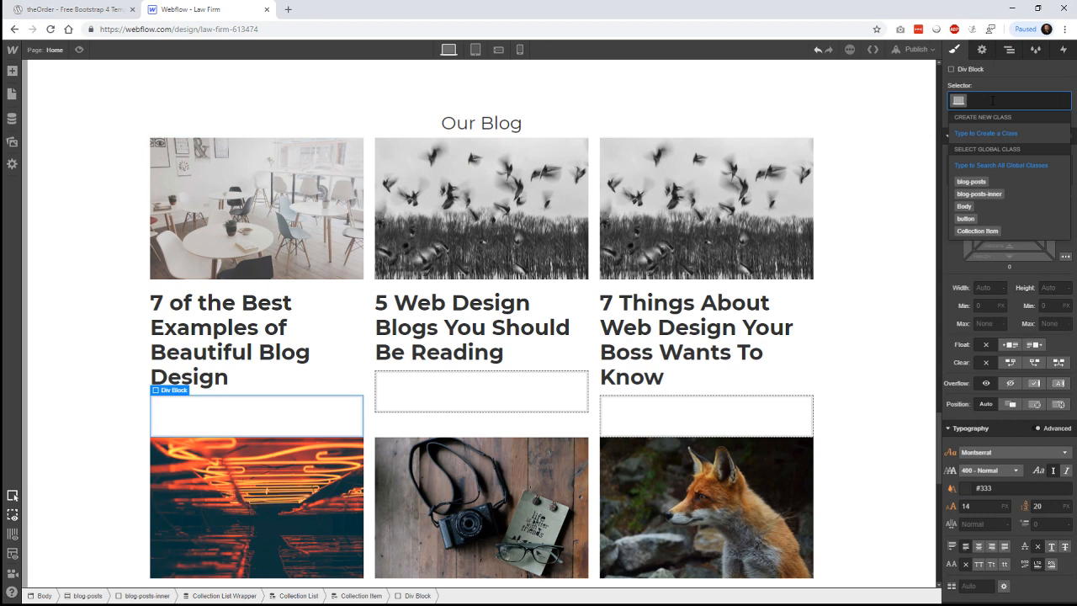
{"action": "type", "text": "meta"}
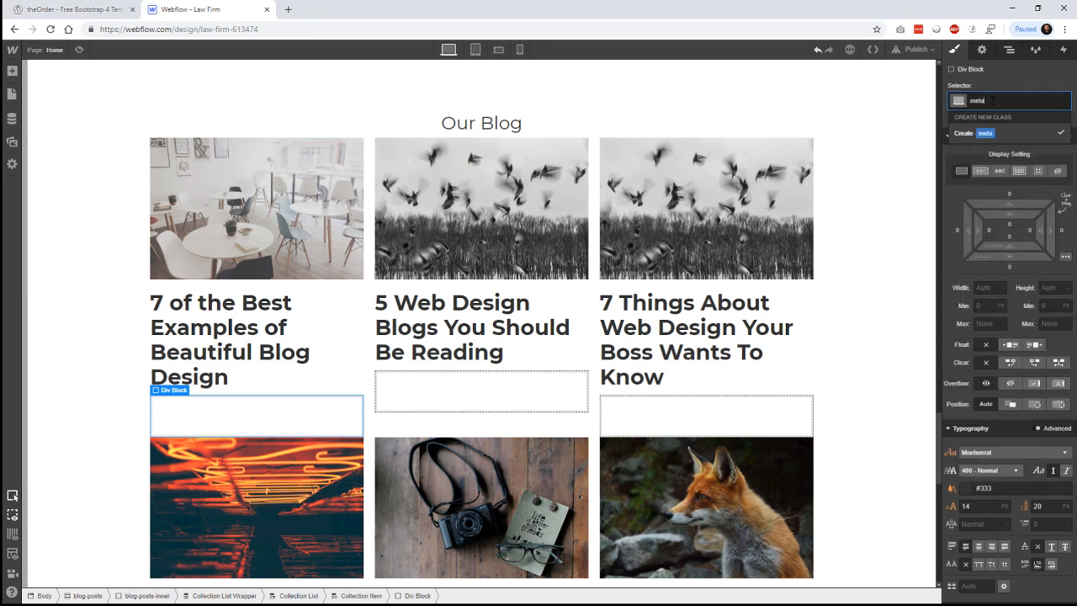
{"action": "key", "text": "BackSpace"}
{"action": "key", "text": "BackSpace"}
{"action": "key", "text": "BackSpace"}
{"action": "key", "text": "BackSpace"}
{"action": "type", "text": "blog-posts-m"}
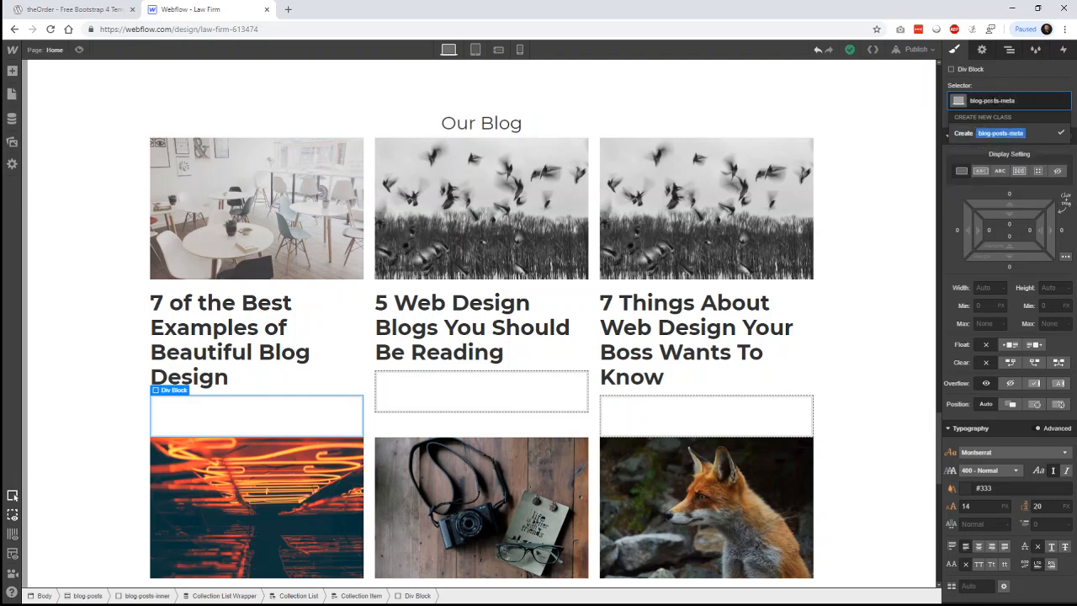
{"action": "type", "text": "eta"}
{"action": "key", "text": "Return"}
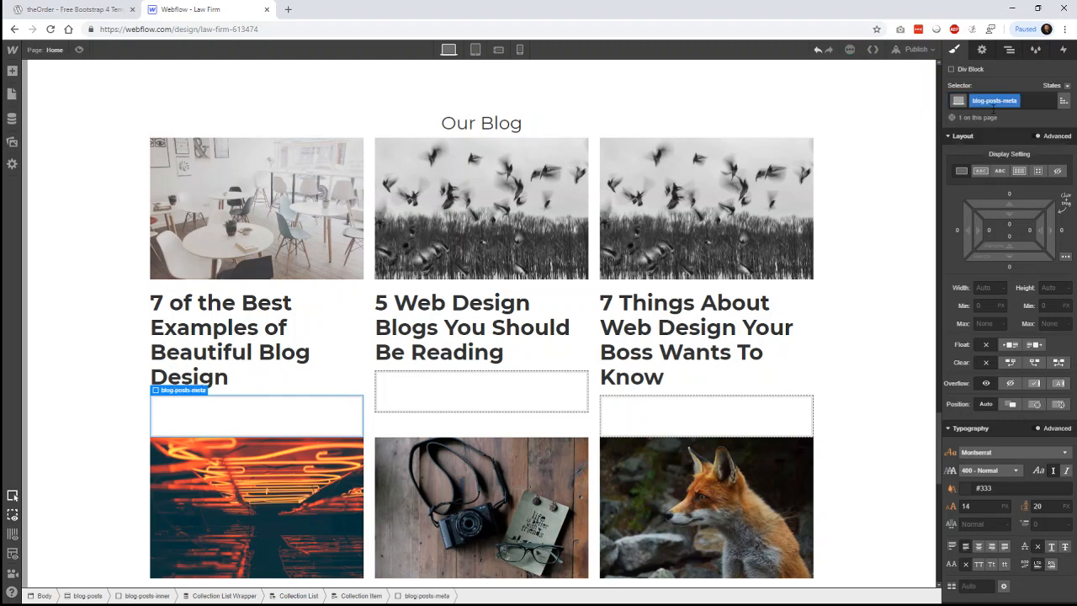
{"action": "left_click", "coordinate": [12, 73]}
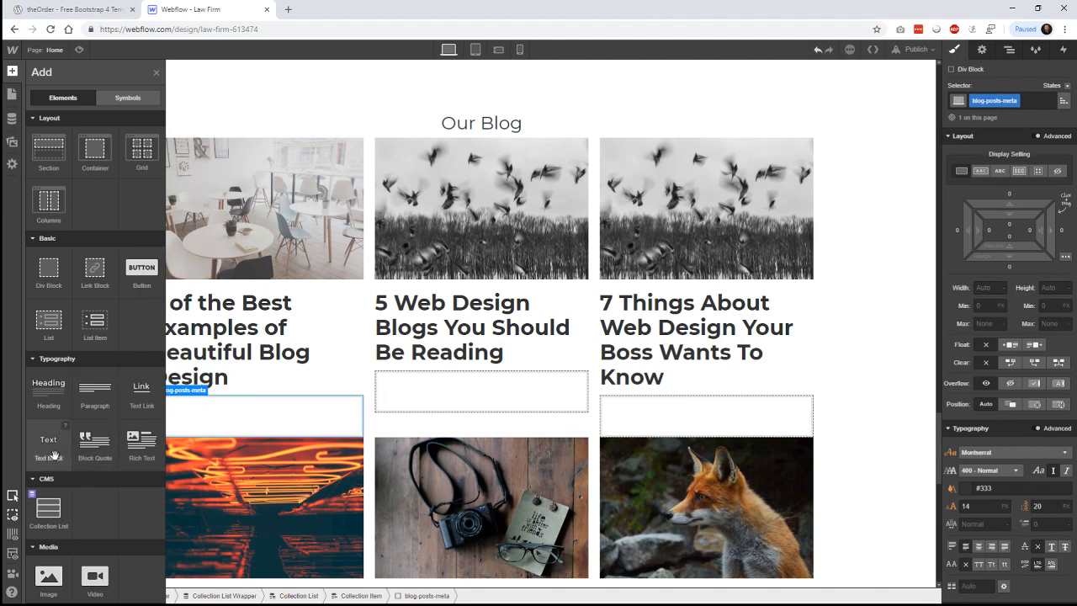
- Add a text block to the meta block, bound to the post's Post Date
{"action": "left_click_drag", "start_coordinate": [53, 455], "coordinate": [206, 421]}
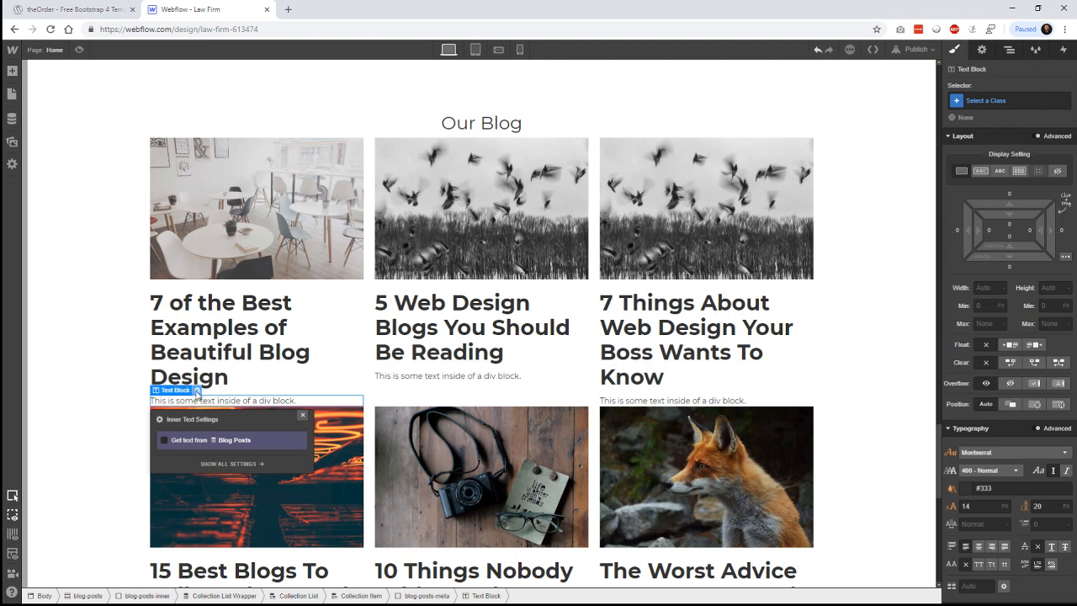
{"action": "left_click", "coordinate": [225, 443]}
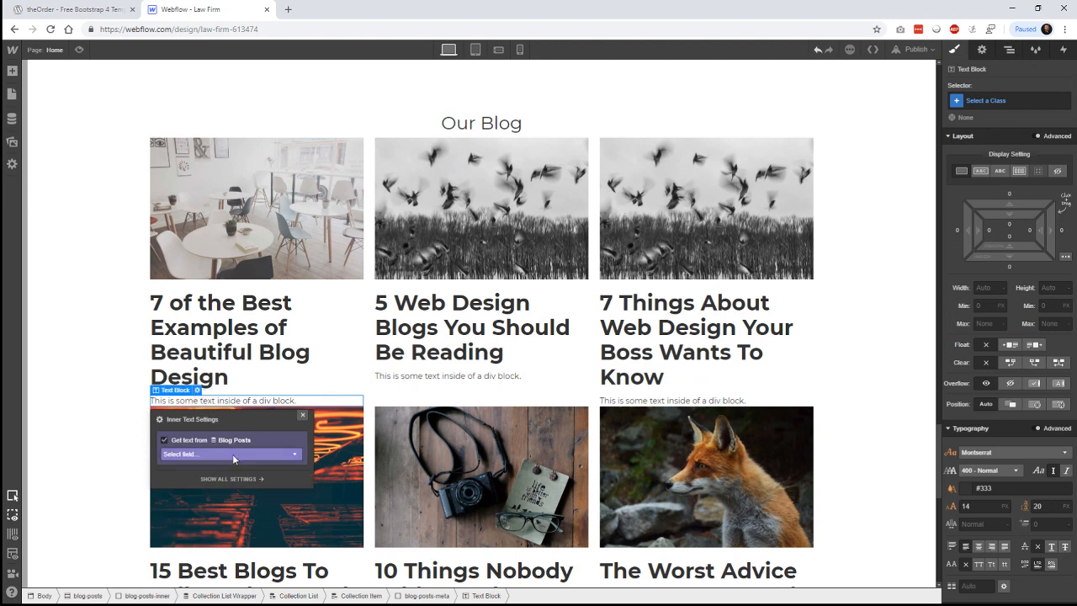
{"action": "left_click", "coordinate": [232, 453]}
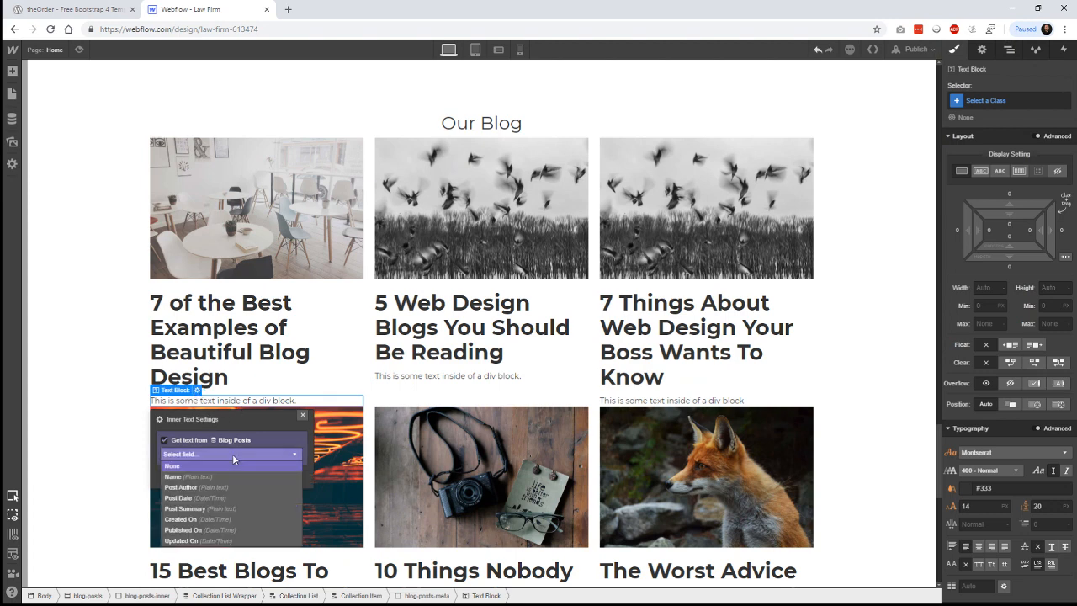
{"action": "left_click", "coordinate": [219, 501]}
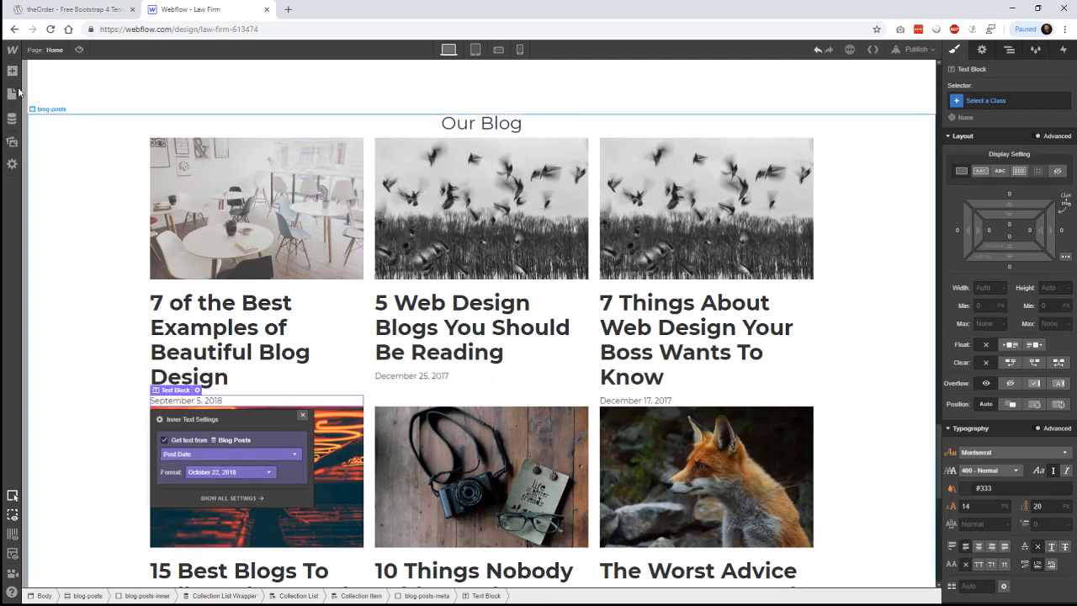
- Add a second text block under the date, bound to the Post Author field
{"action": "key", "text": "a"}
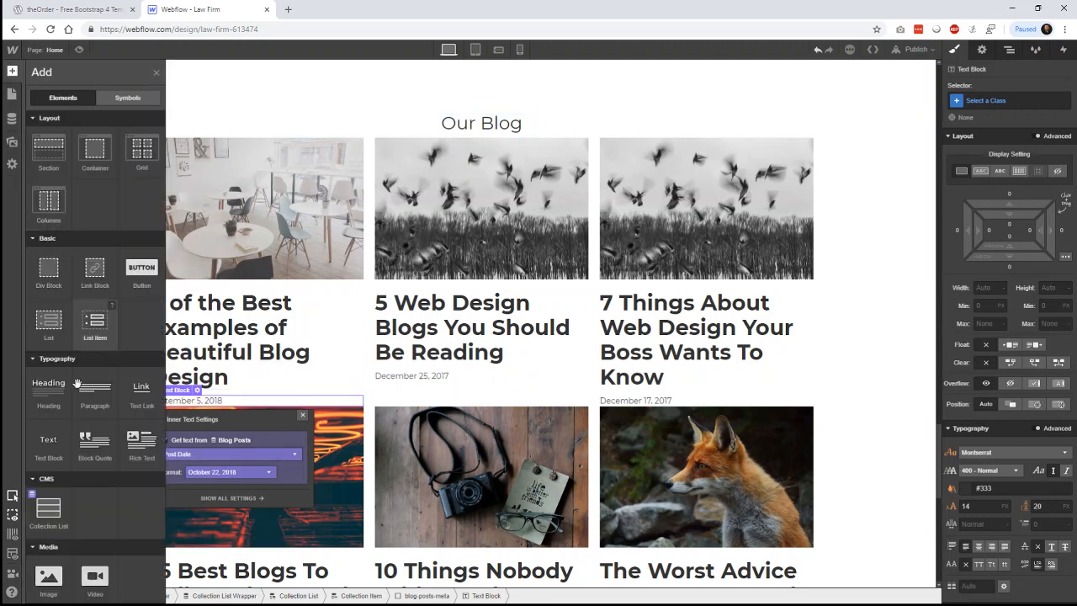
{"action": "left_click_drag", "start_coordinate": [58, 446], "coordinate": [142, 326]}
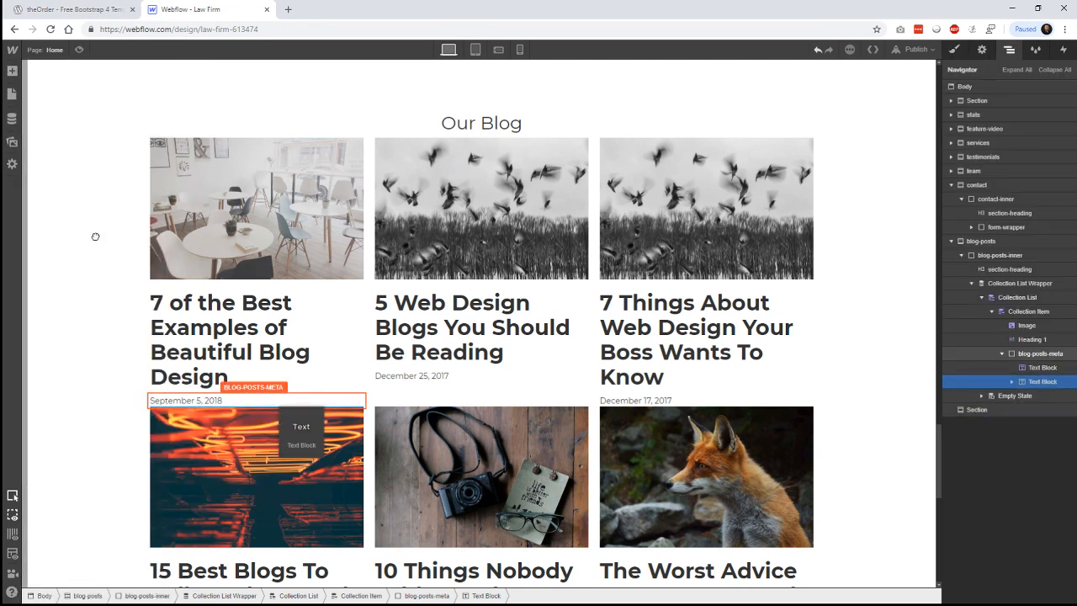
{"action": "left_click_drag", "start_coordinate": [94, 229], "coordinate": [81, 173]}
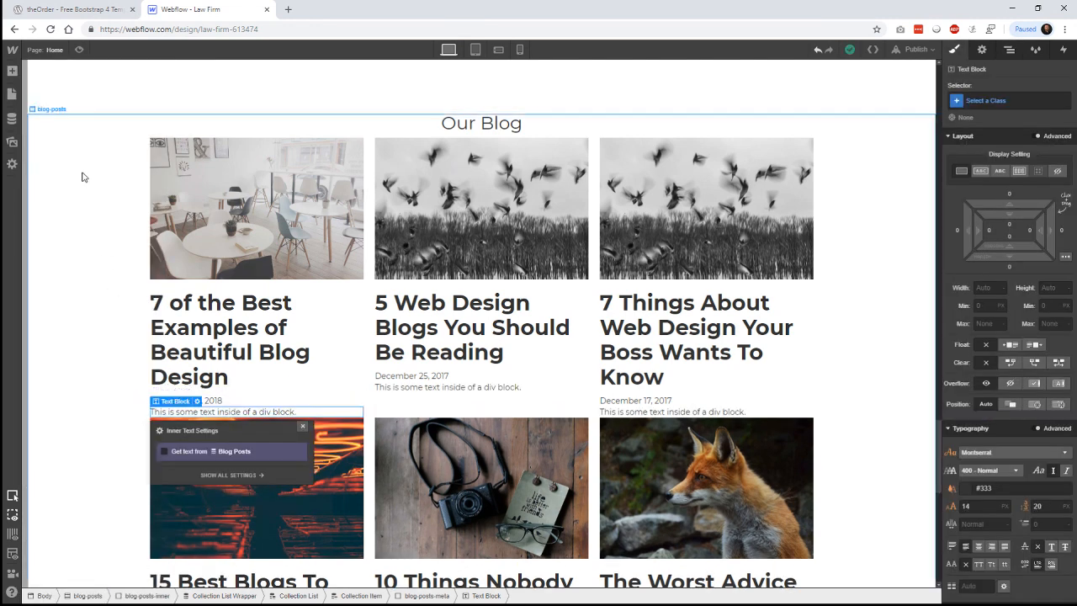
{"action": "left_click", "coordinate": [266, 450]}
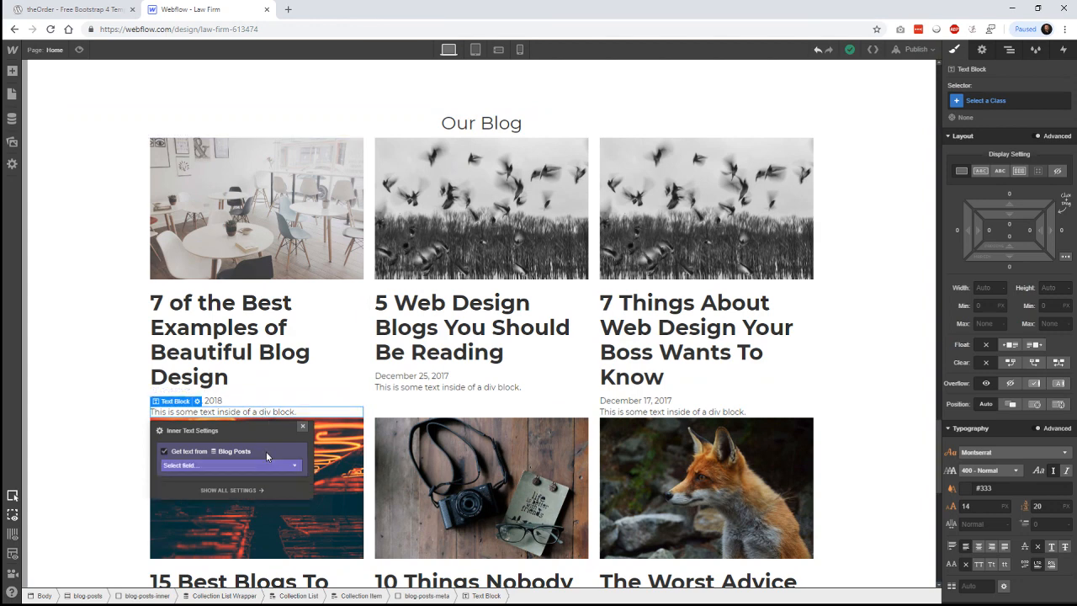
{"action": "left_click", "coordinate": [263, 467]}
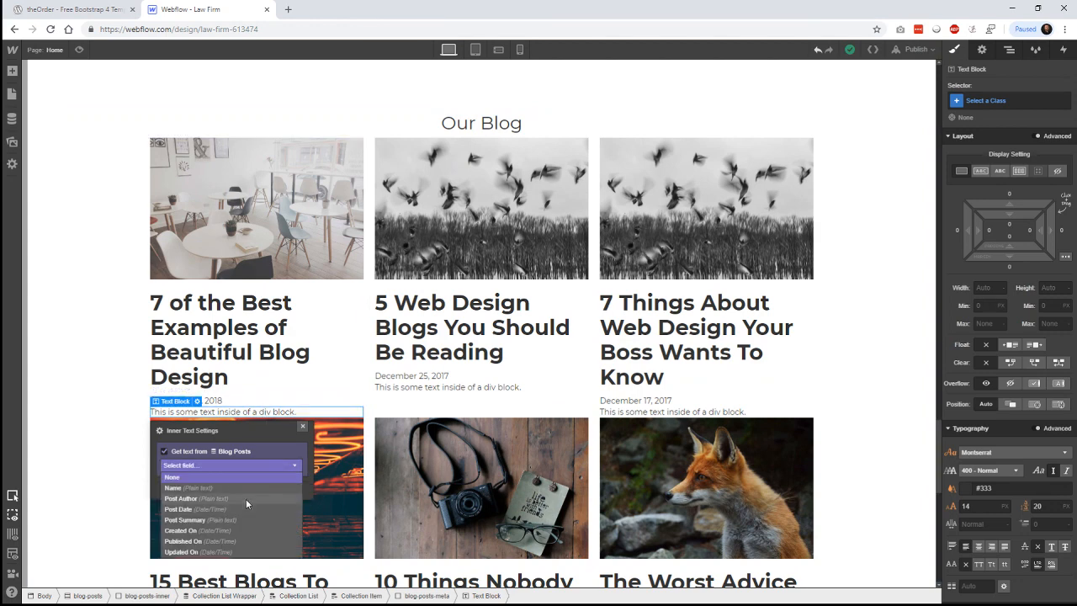
{"action": "key", "text": "Return"}
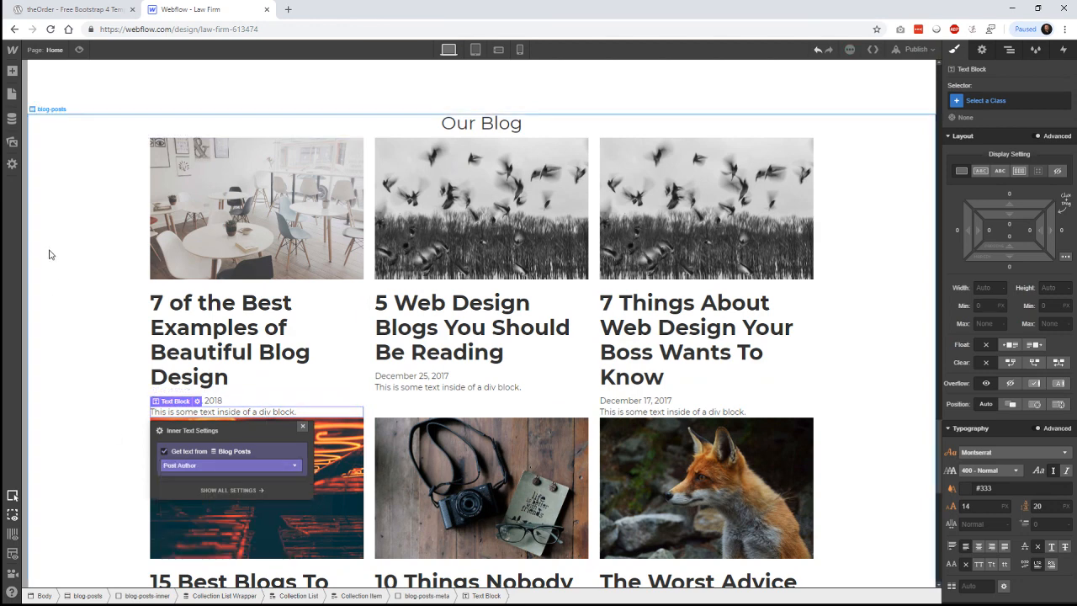
{"action": "left_click", "coordinate": [98, 10]}
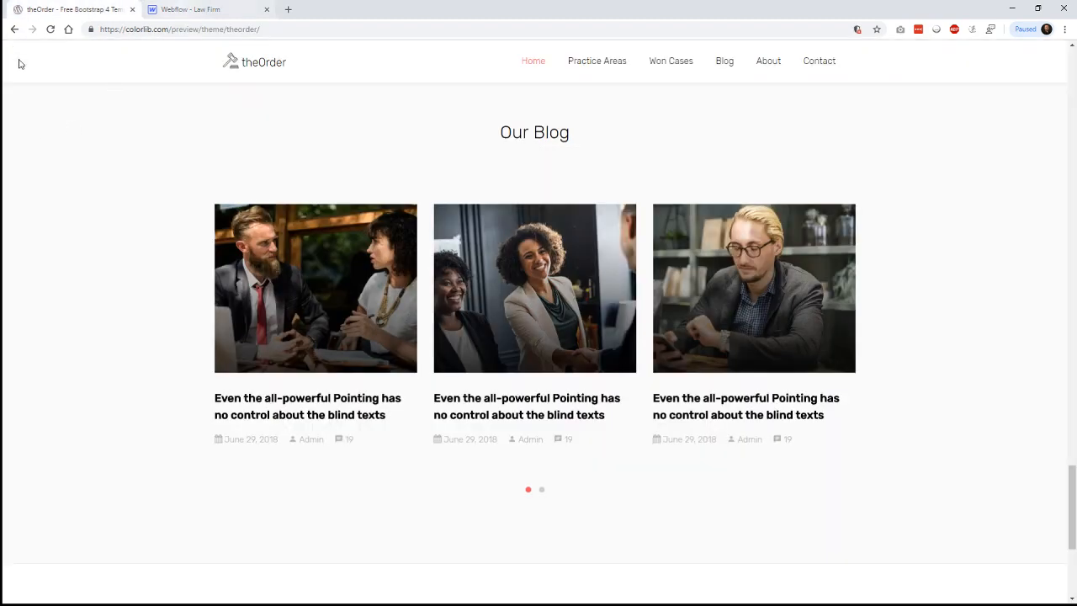
- In CMS Blog Posts, replace the first post's Post Author placeholder with the author's name and save
{"action": "key", "text": "ctrl+Tab"}
{"action": "left_click", "coordinate": [11, 120]}
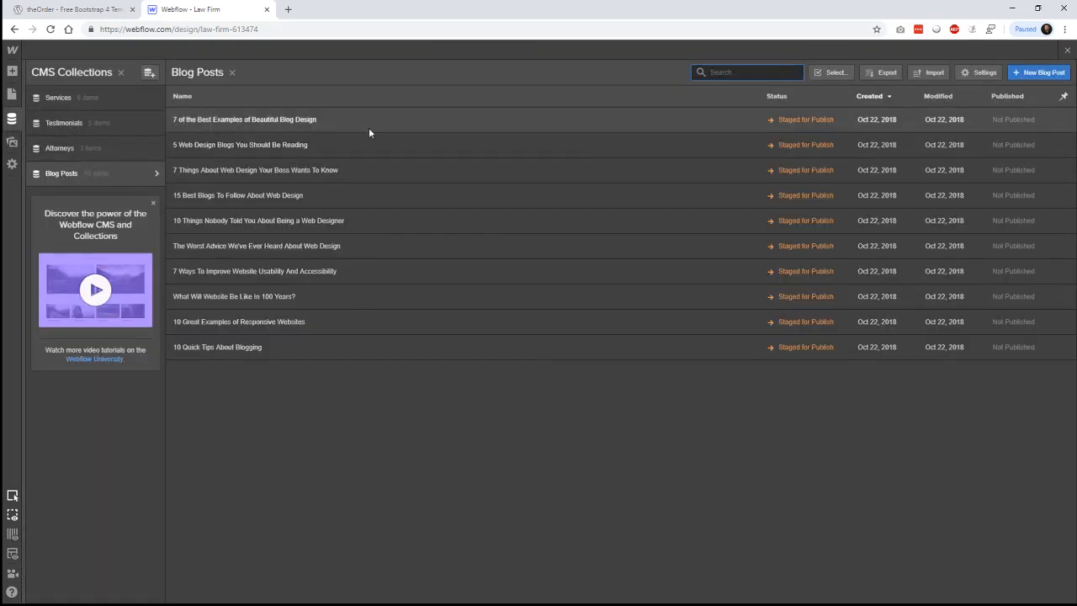
{"action": "left_click", "coordinate": [594, 122]}
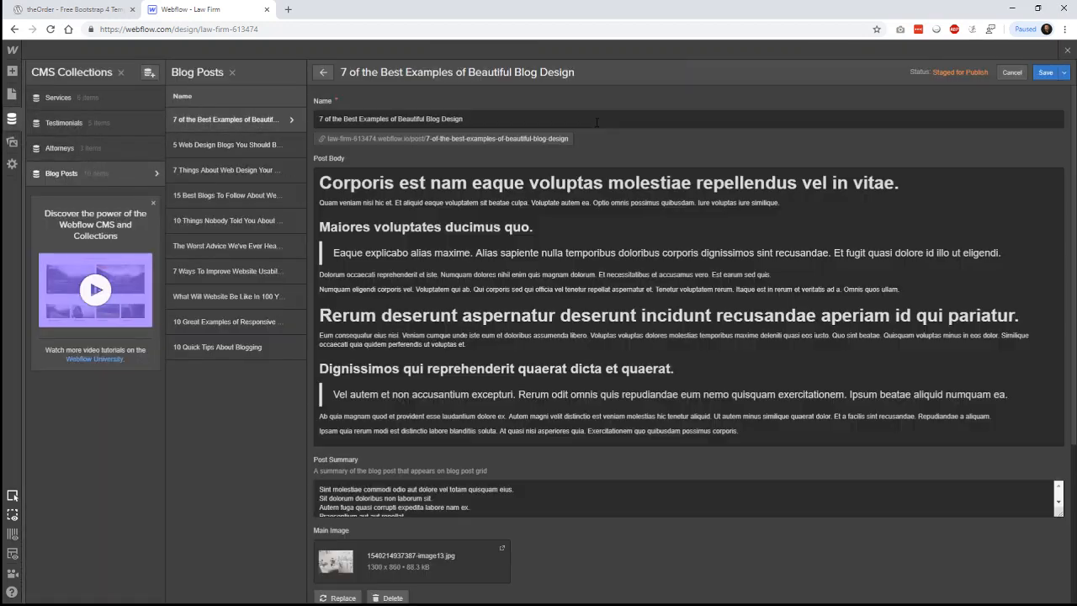
{"action": "scroll", "coordinate": [580, 240], "scroll_direction": "down", "scroll_amount": 3}
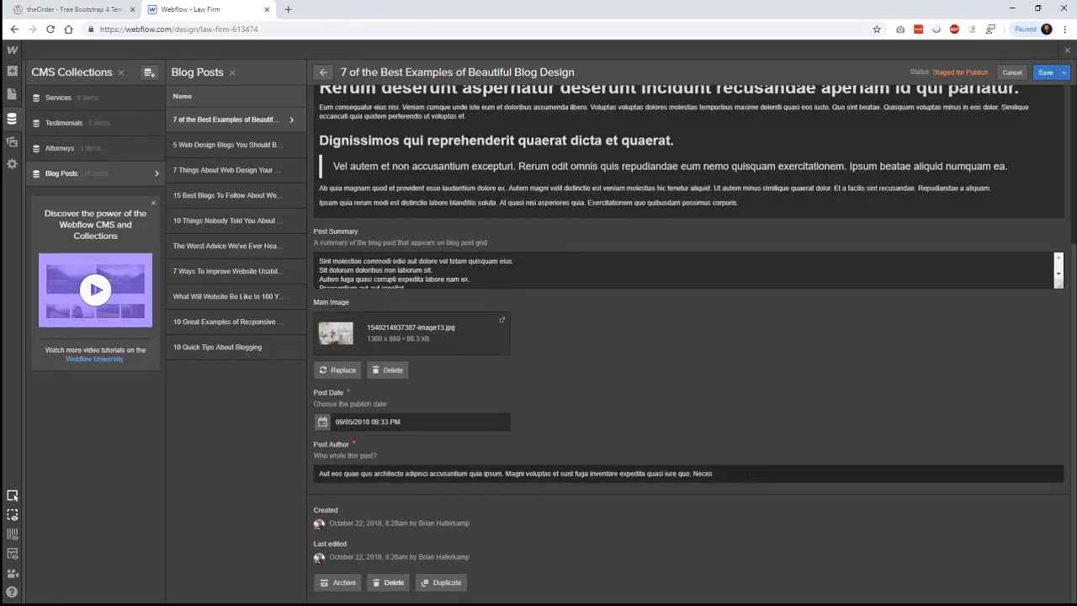
{"action": "left_click_drag", "start_coordinate": [746, 474], "coordinate": [298, 471]}
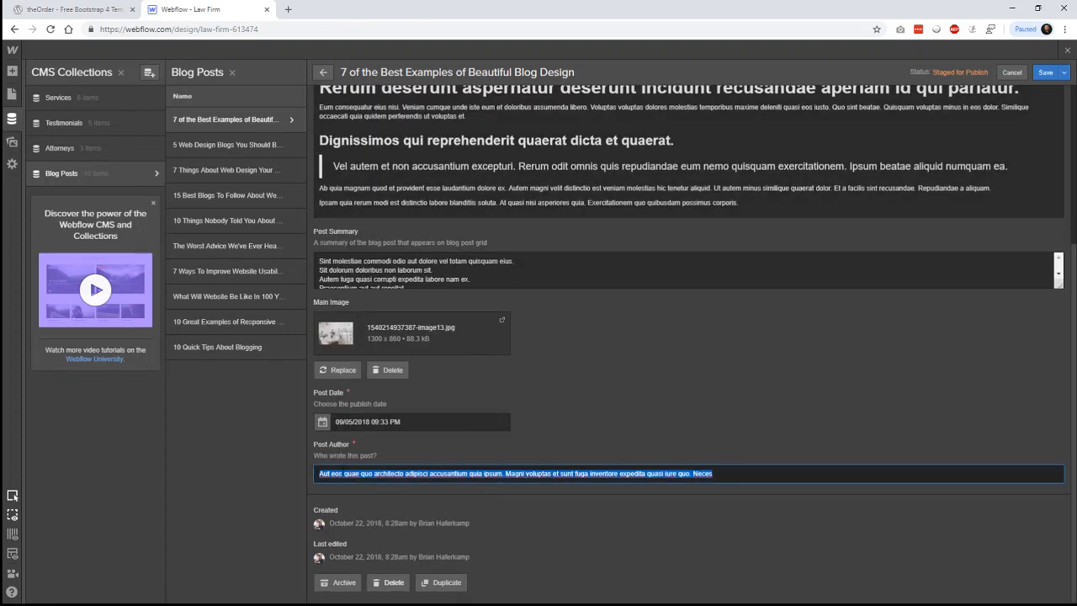
{"action": "left_click", "coordinate": [346, 473]}
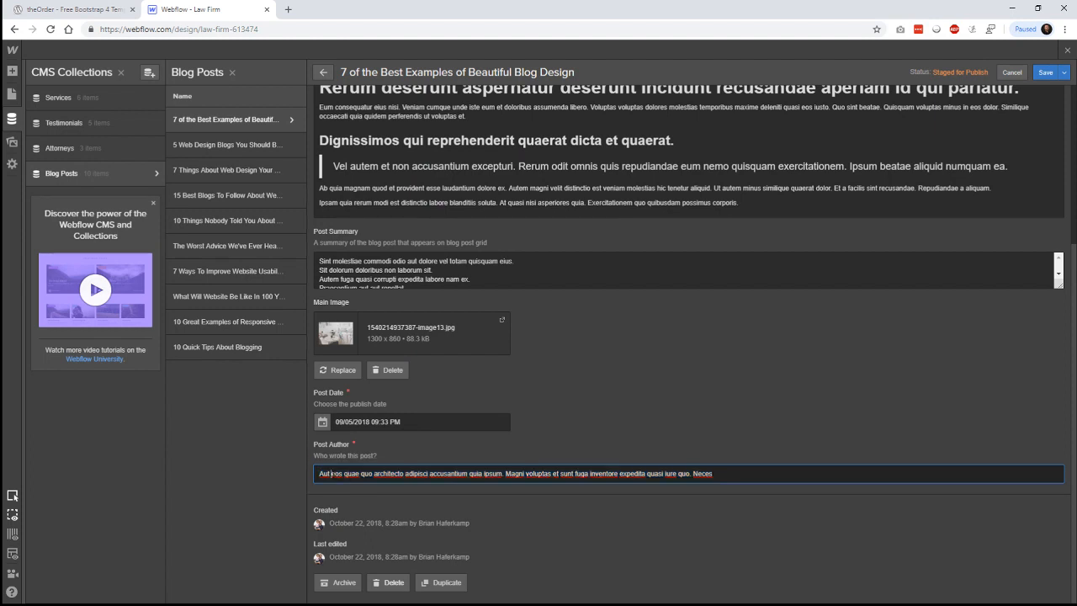
{"action": "left_click_drag", "start_coordinate": [714, 474], "coordinate": [300, 464]}
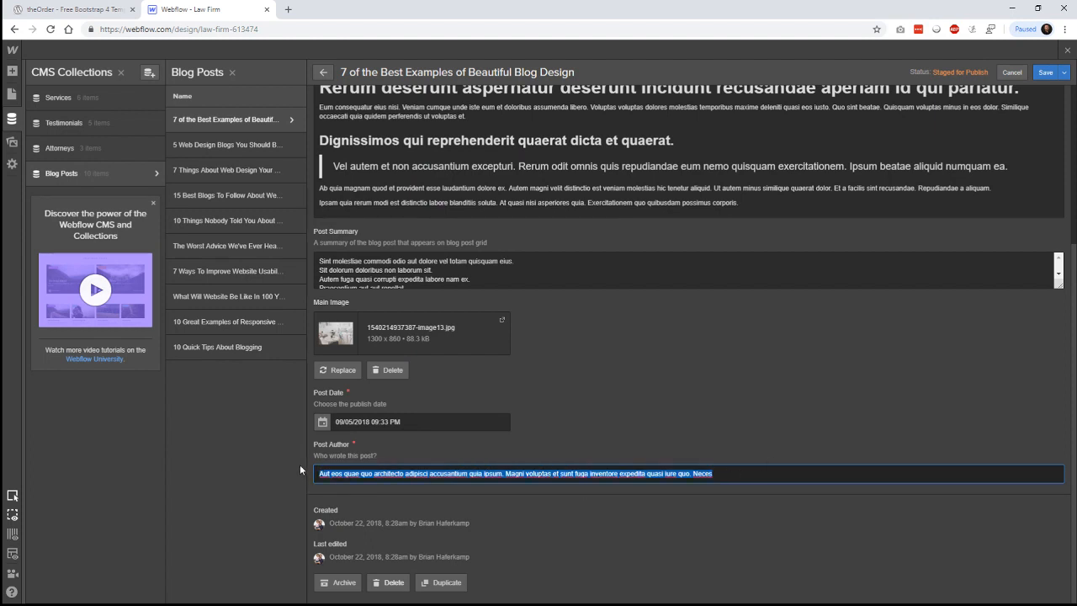
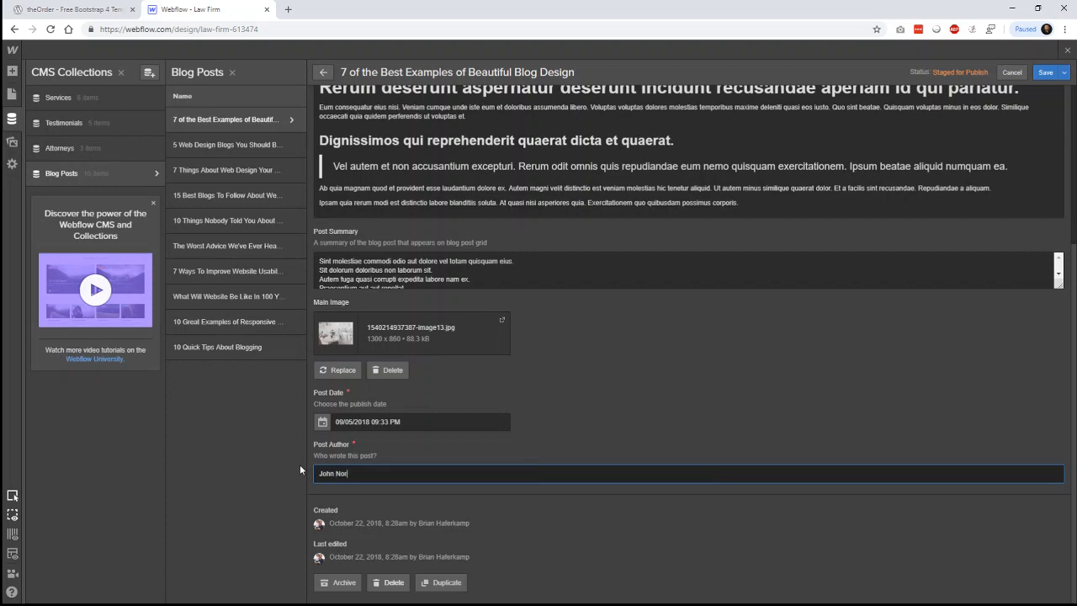
{"action": "left_click", "coordinate": [1048, 74]}
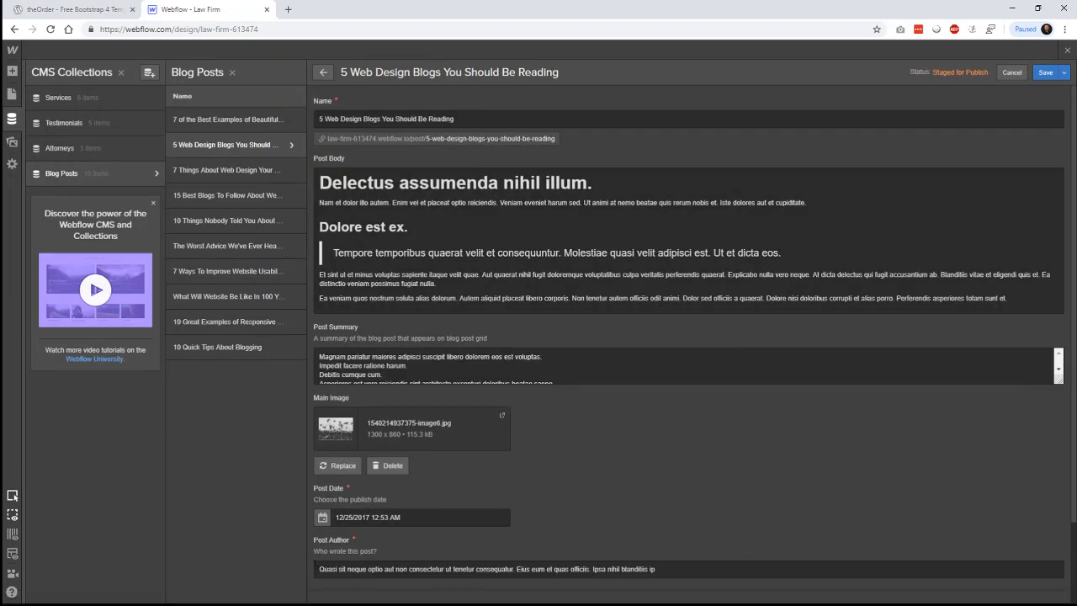
- Edit and save the second and third posts' Post Author fields, then close the CMS
{"action": "left_click_drag", "start_coordinate": [664, 570], "coordinate": [315, 570]}
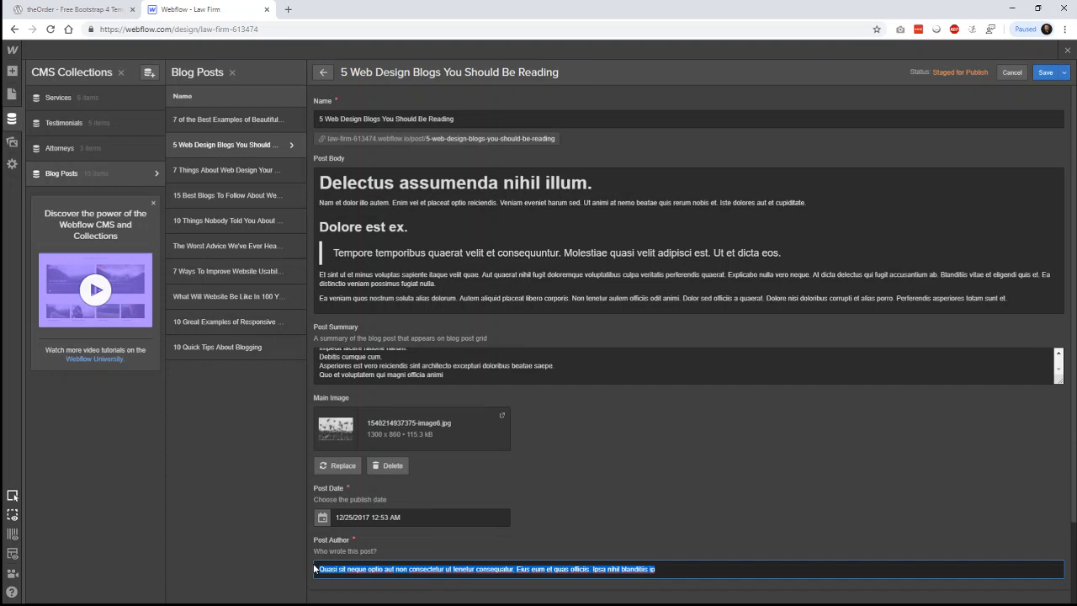
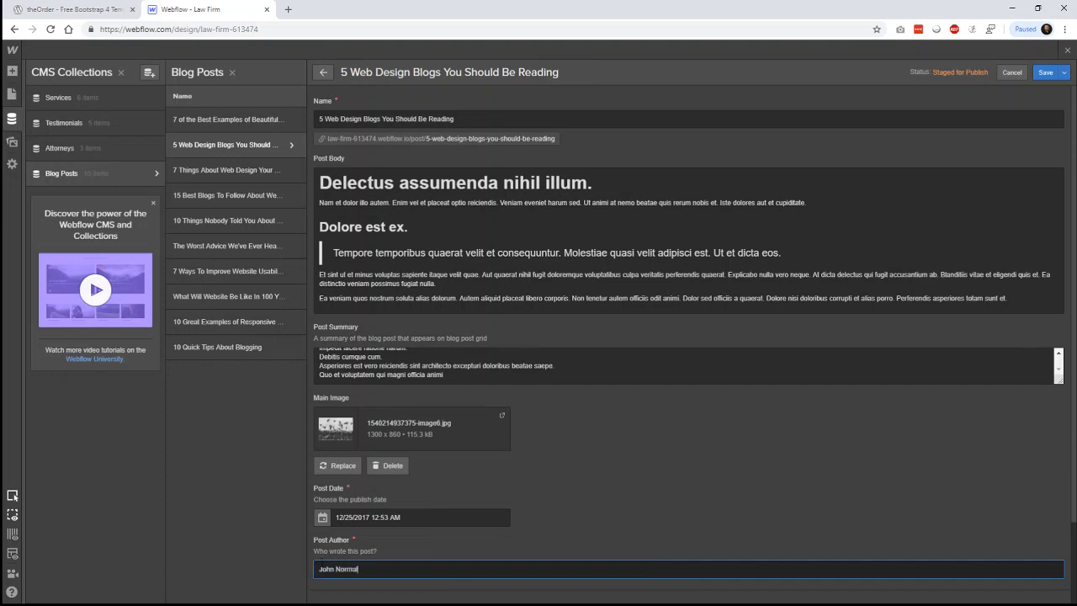
{"action": "left_click", "coordinate": [1045, 72]}
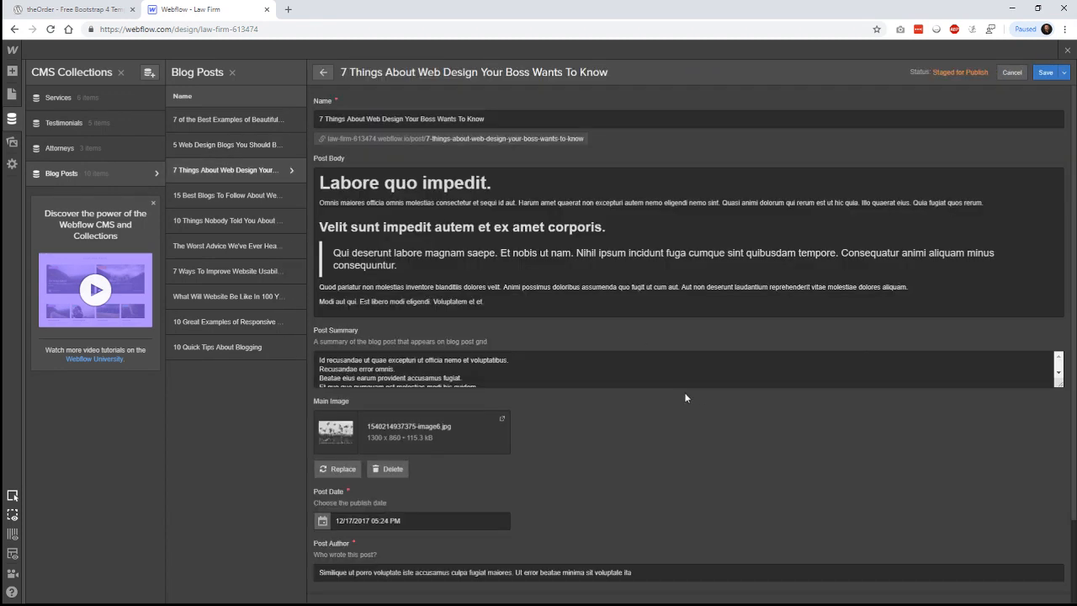
{"action": "left_click_drag", "start_coordinate": [652, 572], "coordinate": [317, 575]}
{"action": "key", "text": "BackSpace"}
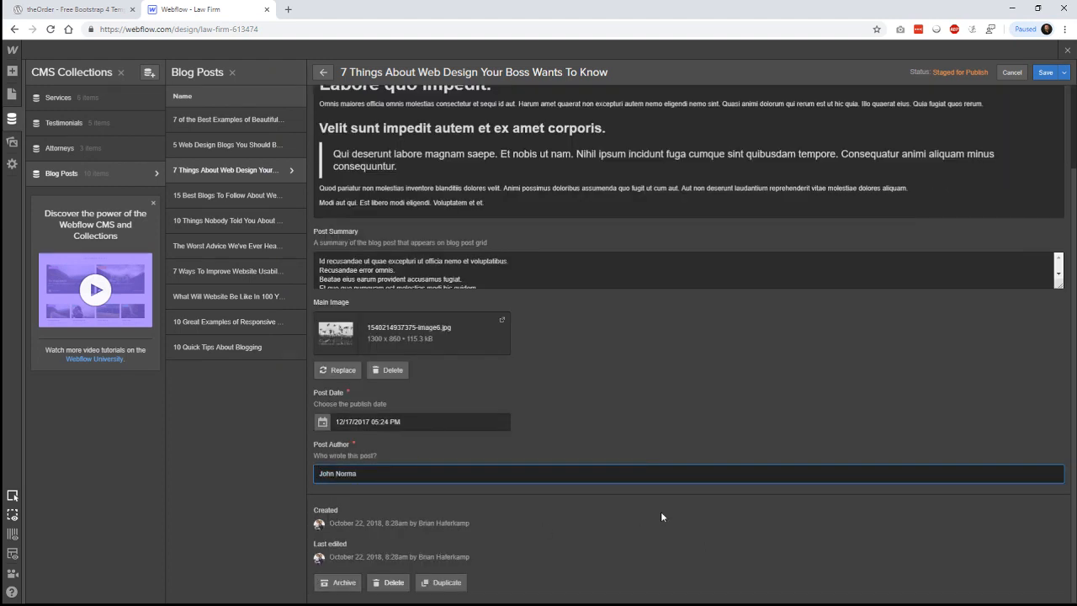
{"action": "left_click", "coordinate": [1044, 72]}
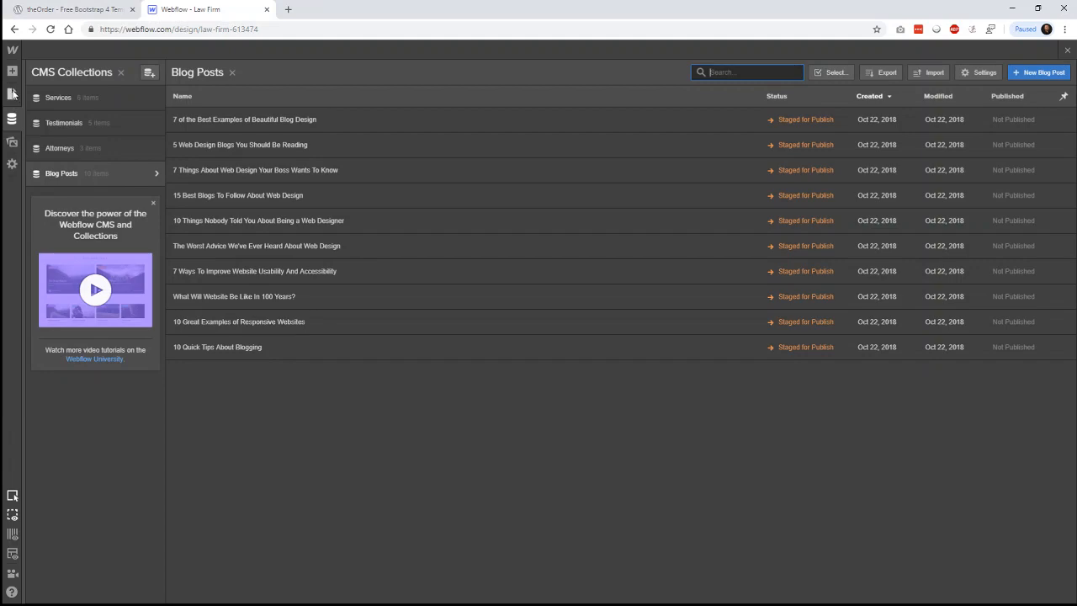
{"action": "left_click", "coordinate": [120, 72]}
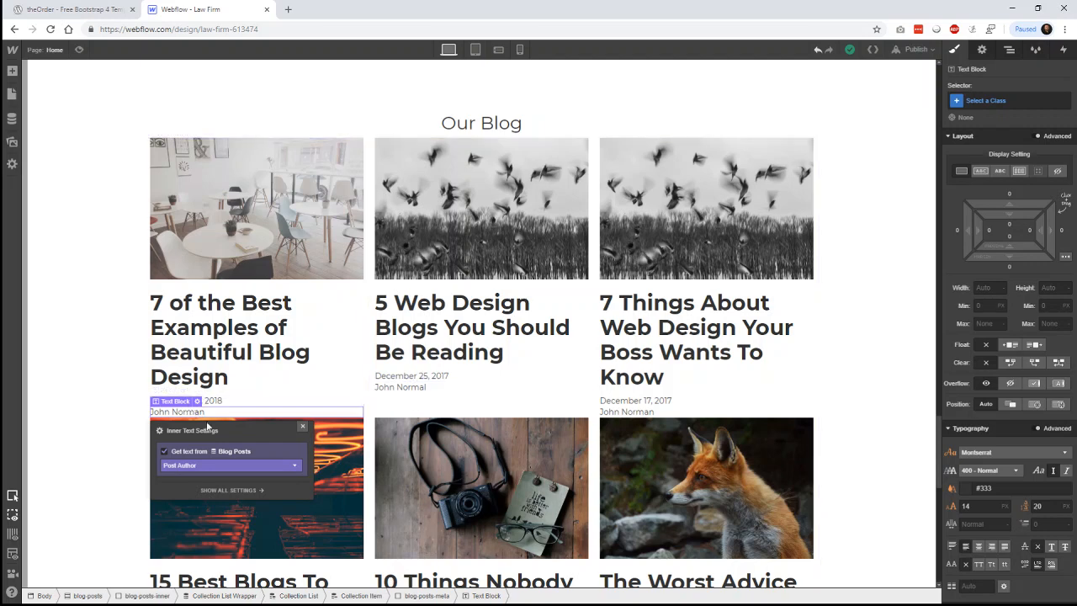
- Set blog-posts-meta to justify space-between with a top margin of about 17 px
{"action": "left_click", "coordinate": [425, 596]}
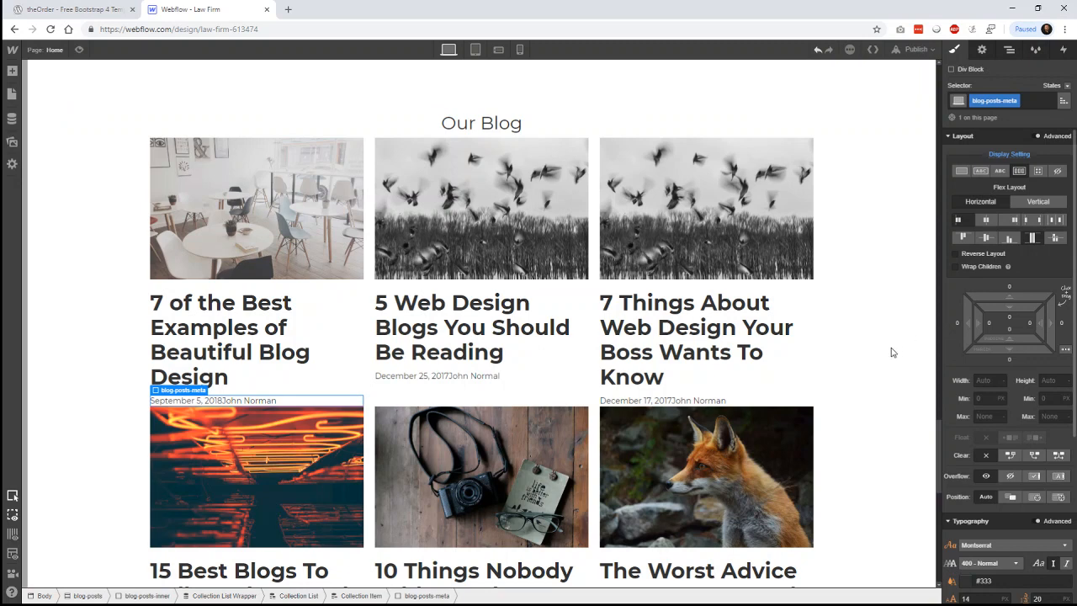
{"action": "left_click", "coordinate": [1030, 220]}
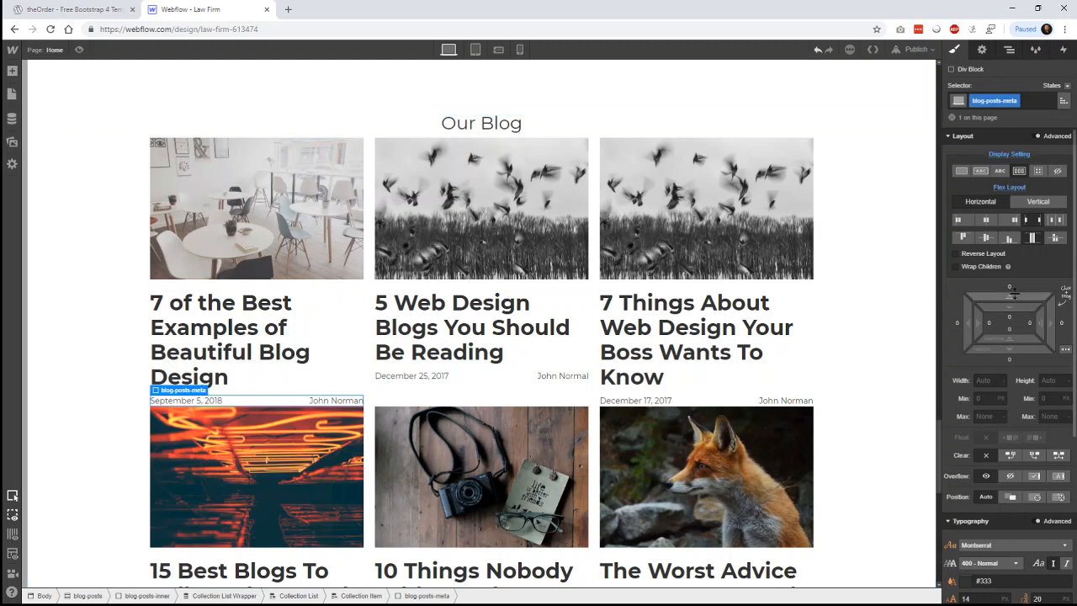
{"action": "mouse_move", "coordinate": [1014, 294]}
{"action": "left_mouse_down"}
{"action": "mouse_move", "coordinate": [1016, 265]}
{"action": "mouse_move", "coordinate": [1018, 290]}
{"action": "left_mouse_up"}
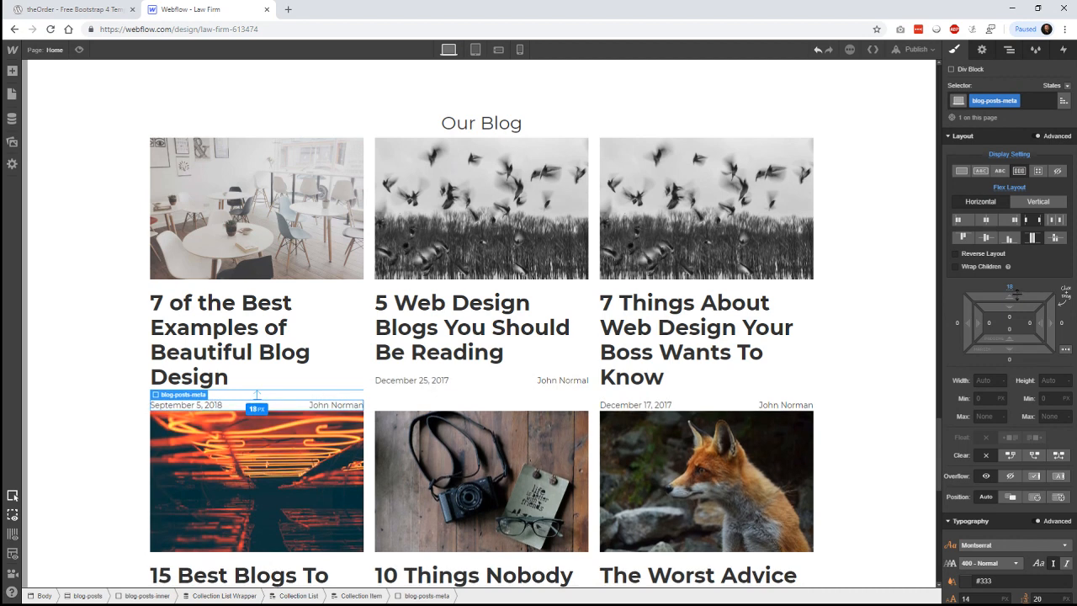
{"action": "left_click_drag", "start_coordinate": [1017, 294], "coordinate": [1016, 296]}
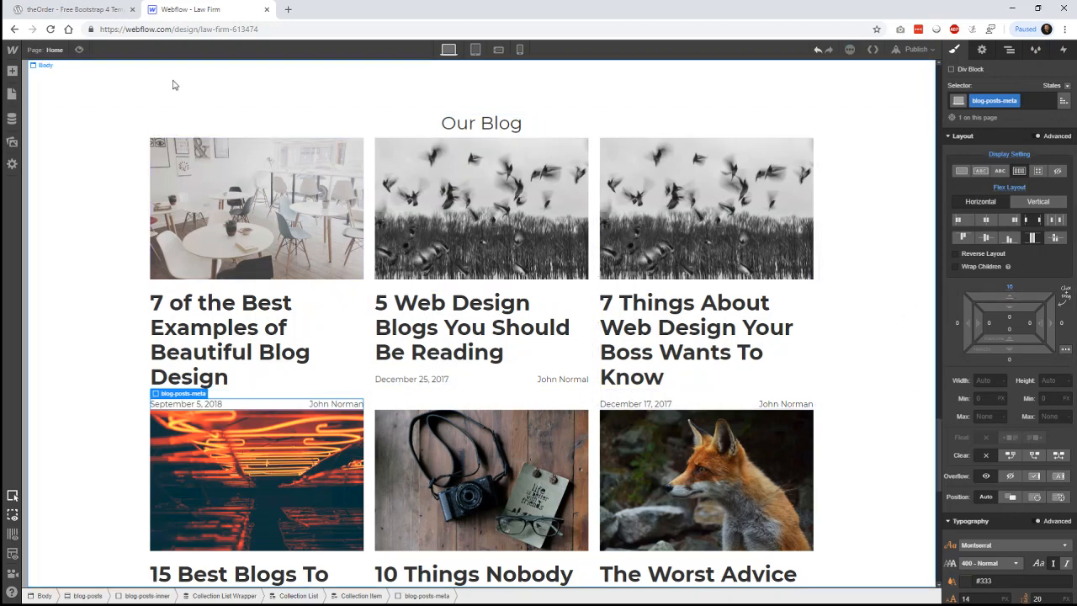
- After comparing with the template, set the meta text to 16 px with 200 Extra Light weight
{"action": "left_click", "coordinate": [97, 9]}
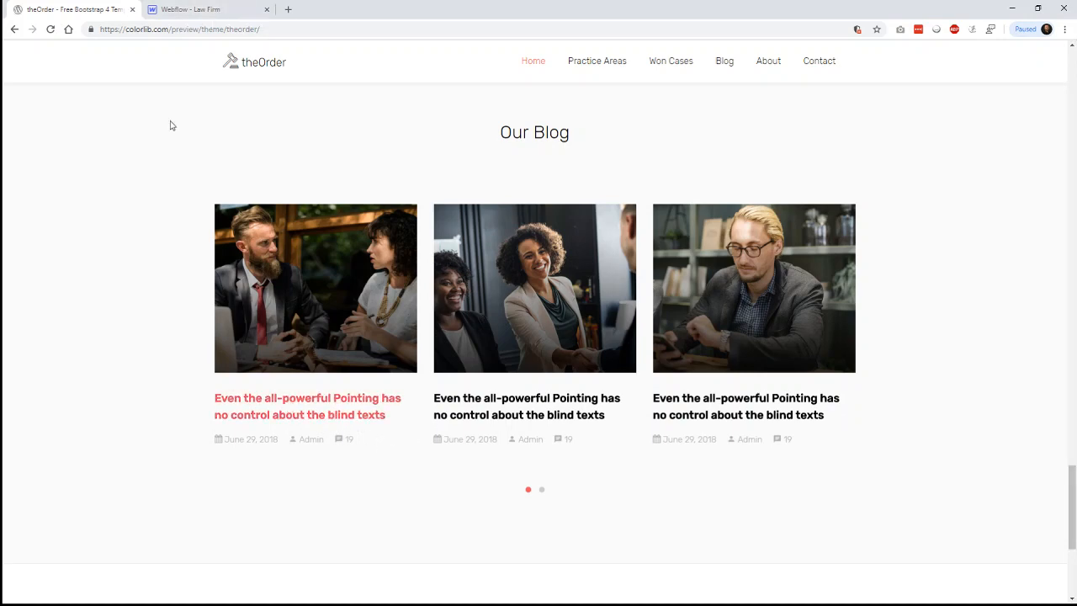
{"action": "left_click", "coordinate": [200, 11]}
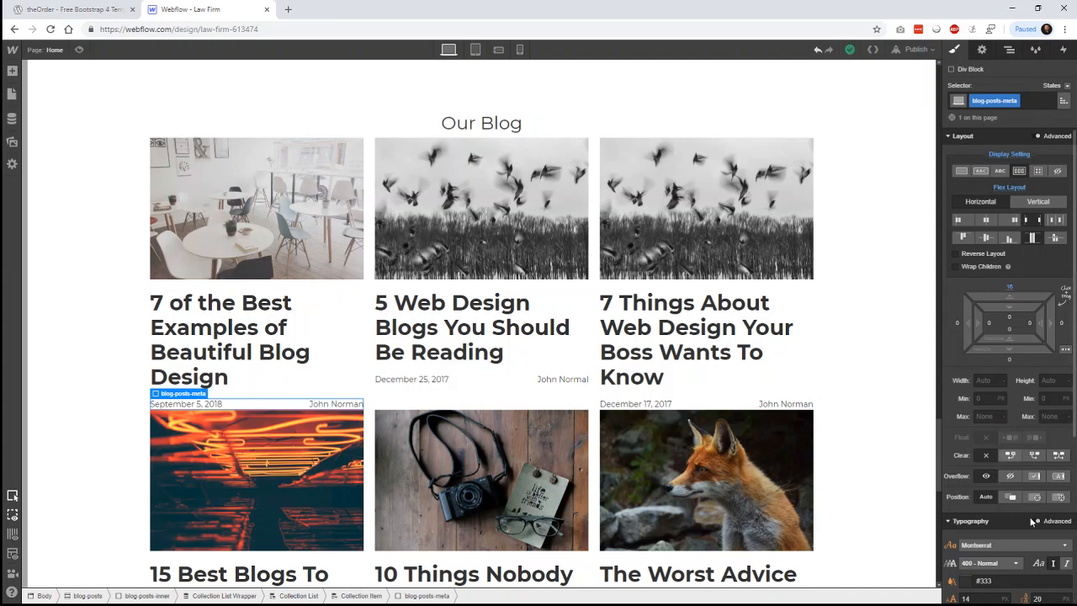
{"action": "scroll", "coordinate": [1031, 521], "scroll_direction": "down", "scroll_amount": 3}
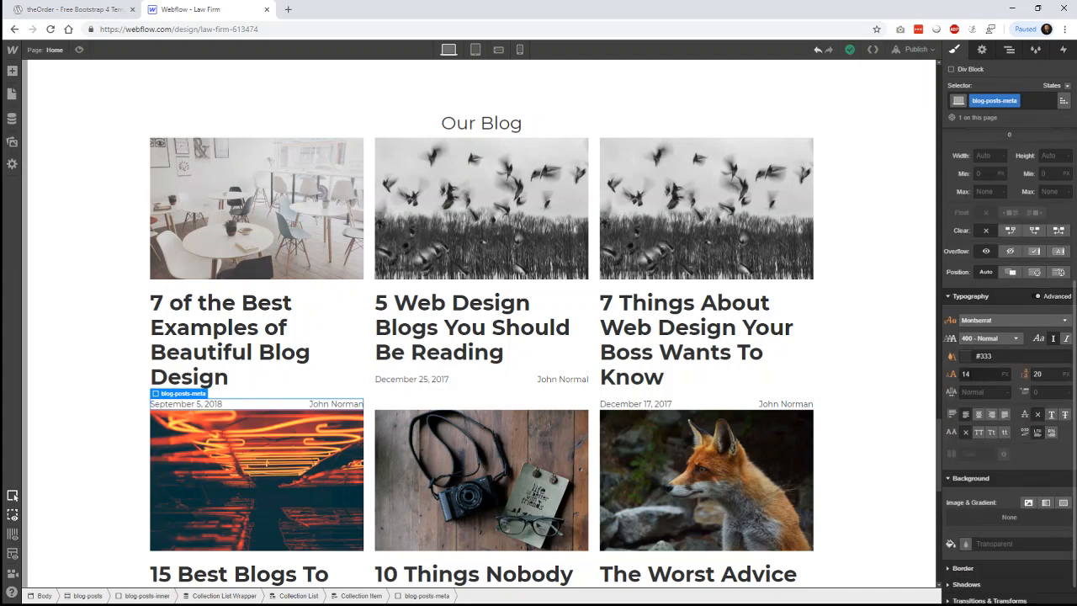
{"action": "left_click", "coordinate": [967, 374]}
{"action": "type", "text": "16"}
{"action": "key", "text": "Return"}
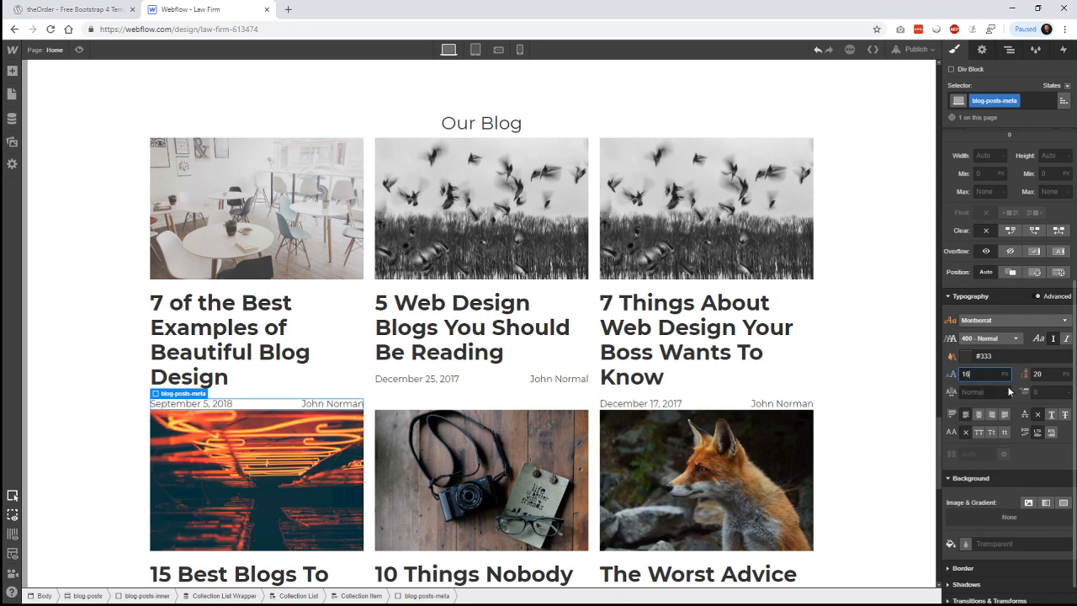
{"action": "left_click", "coordinate": [989, 338]}
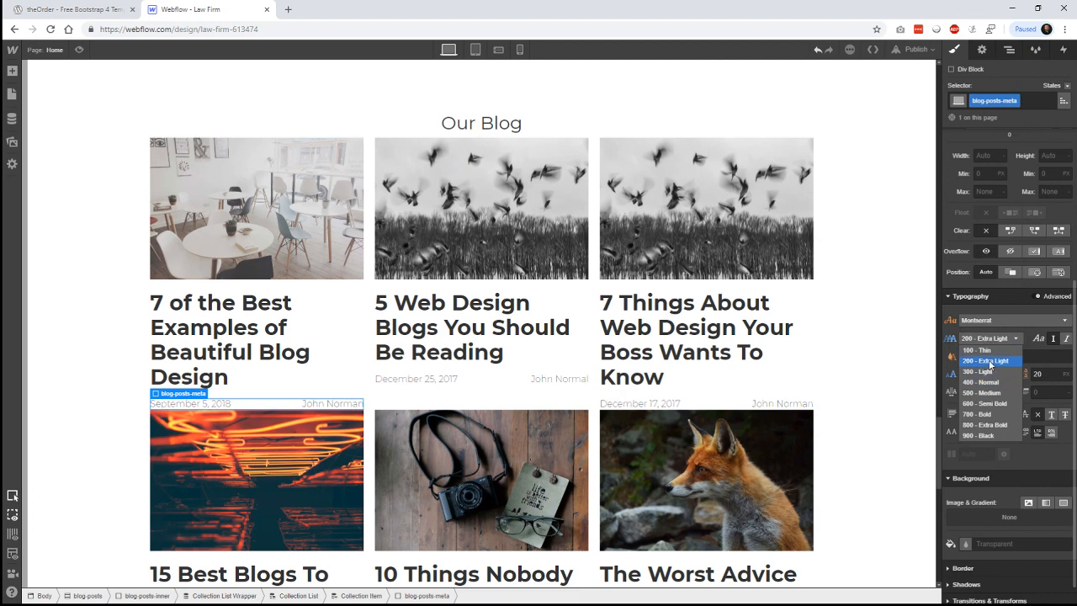
{"action": "left_click", "coordinate": [728, 336]}
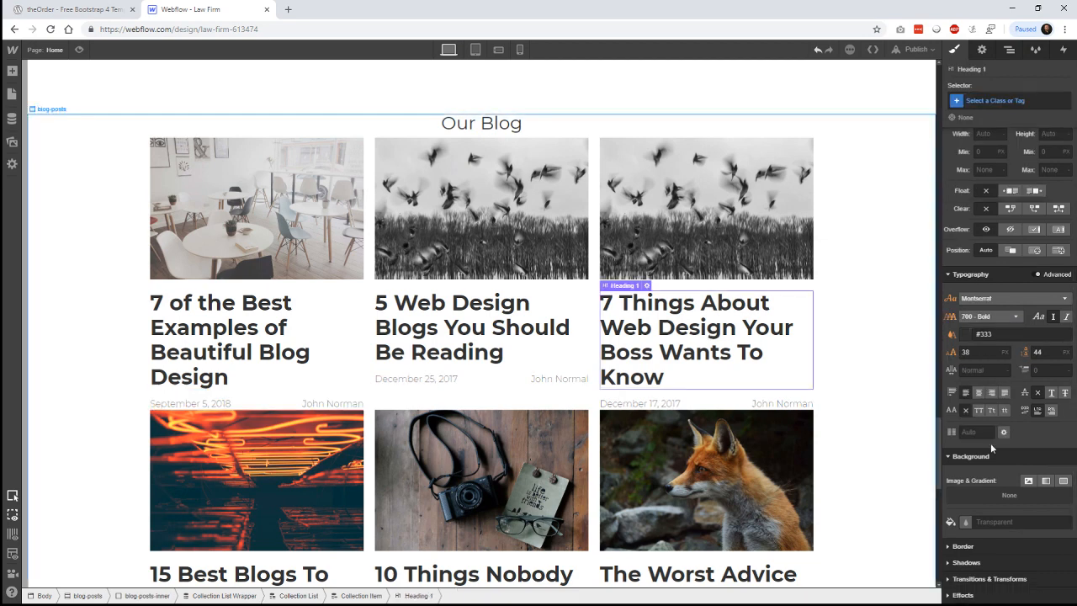
- Set the post titles to 24 px font size with a 32 px line height
{"action": "left_click", "coordinate": [975, 351]}
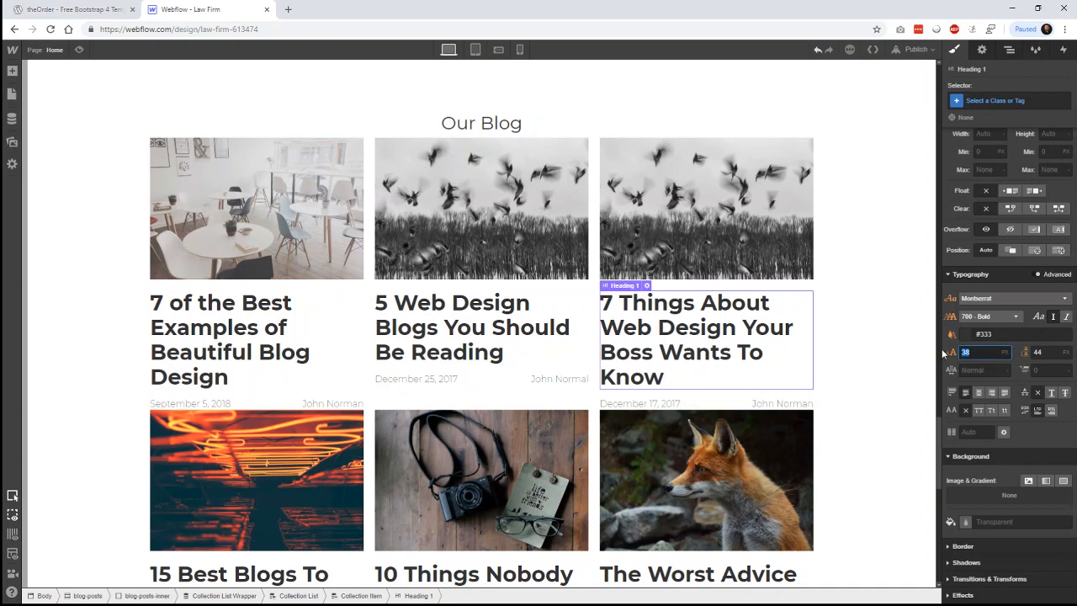
{"action": "type", "text": "32"}
{"action": "key", "text": "Return"}
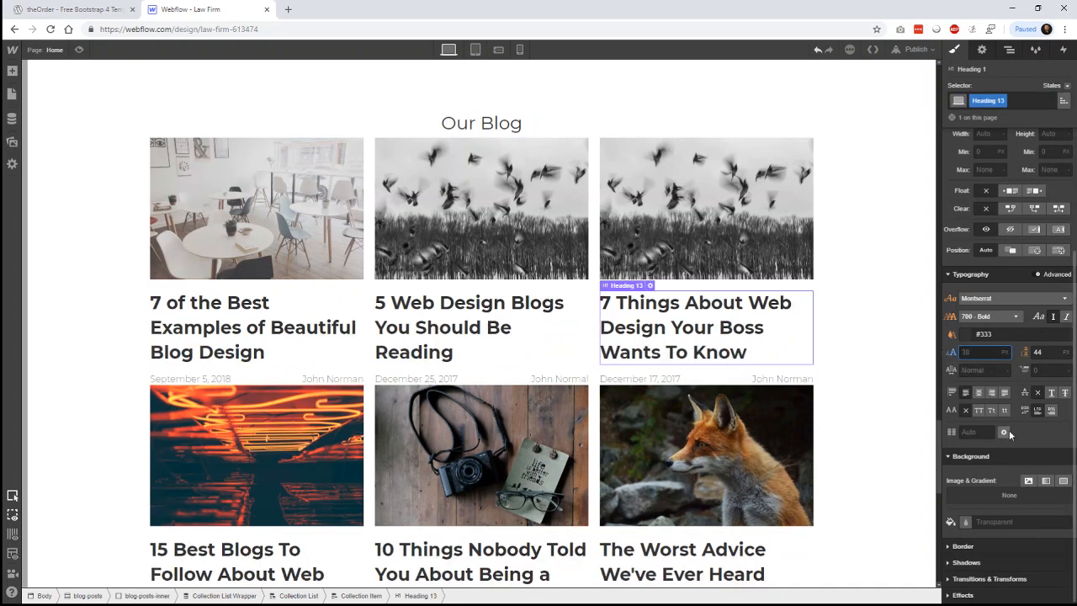
{"action": "key", "text": "Return"}
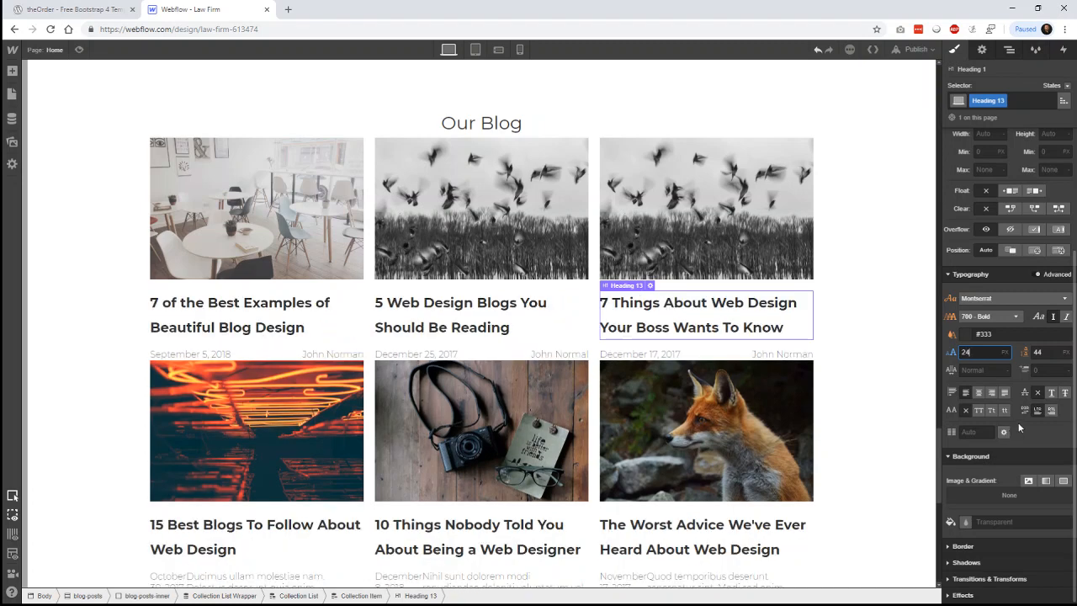
{"action": "left_click", "coordinate": [1032, 354]}
{"action": "type", "text": "24"}
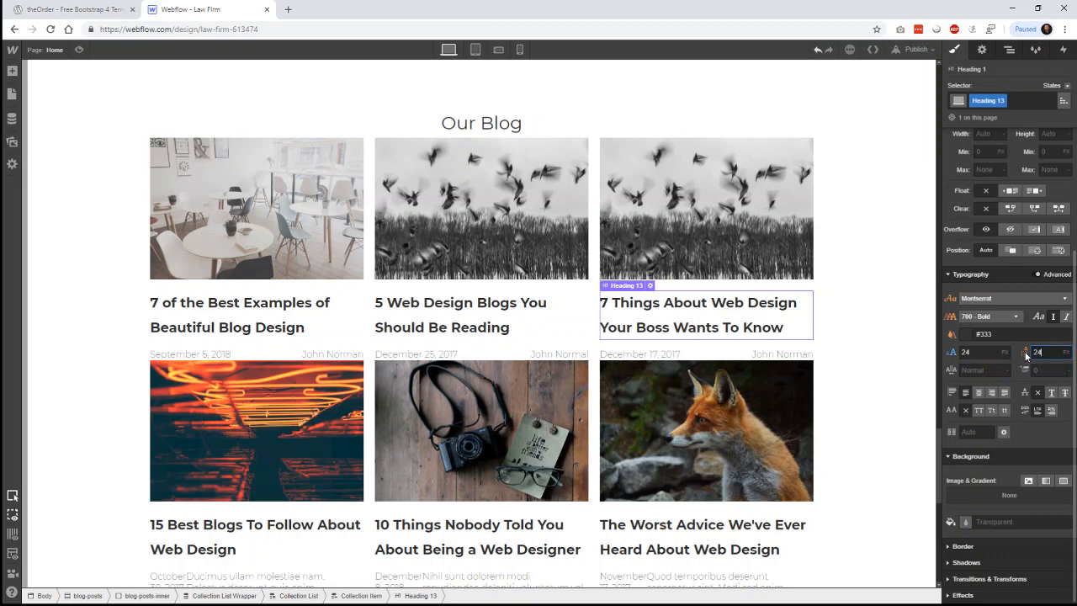
{"action": "key", "text": "Return"}
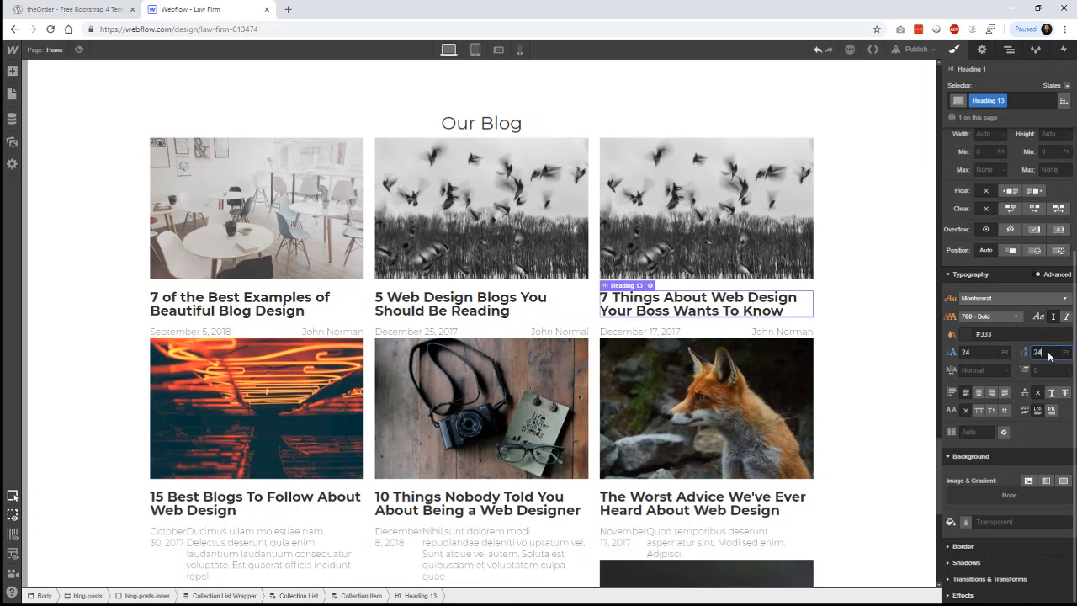
{"action": "type", "text": "32"}
{"action": "key", "text": "Return"}
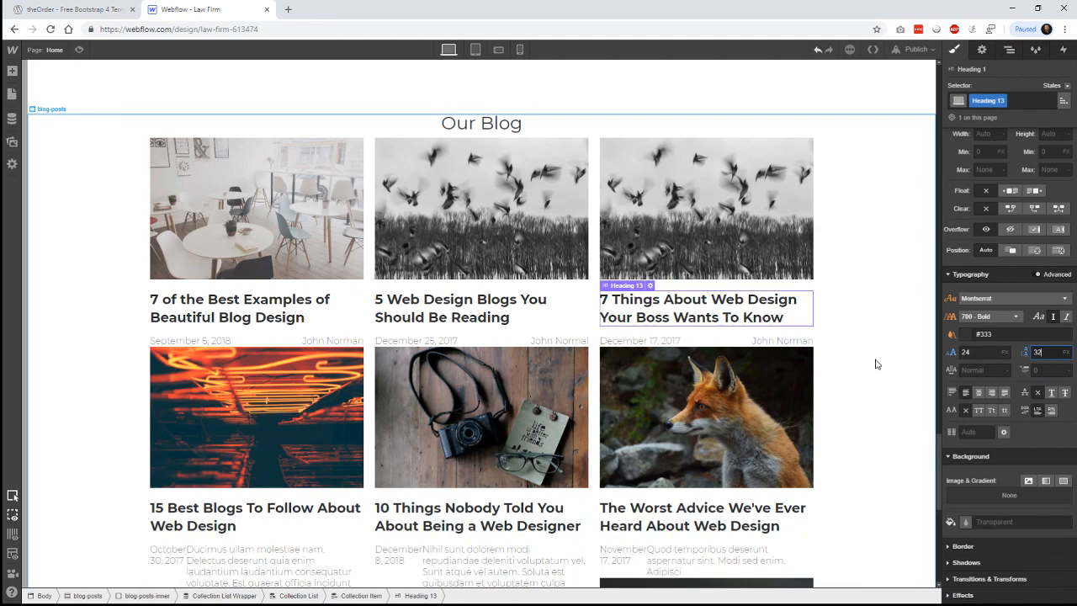
{"action": "left_click", "coordinate": [110, 10]}
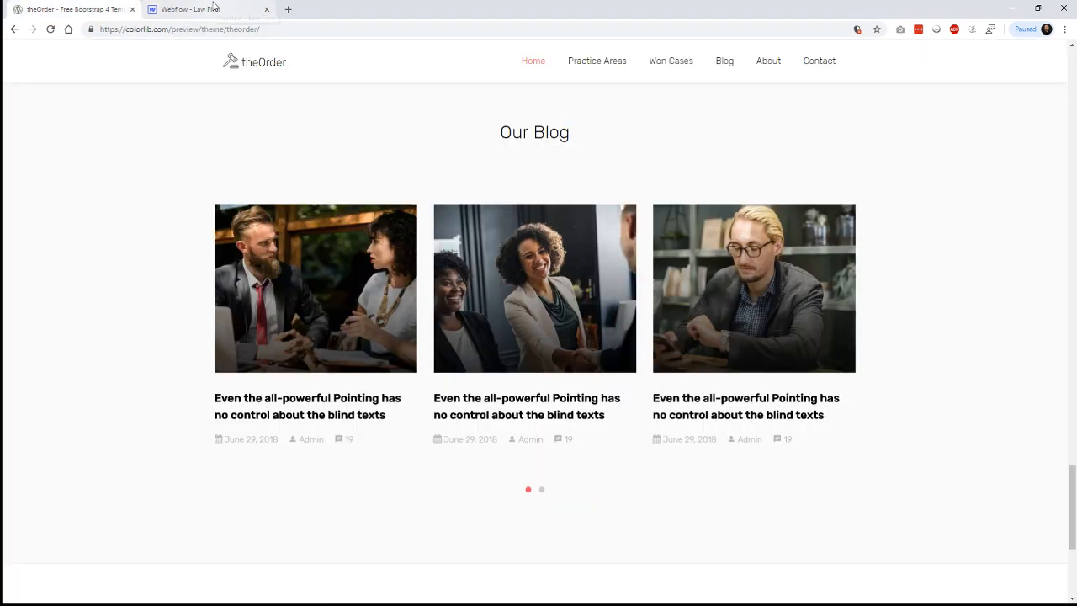
{"action": "left_click", "coordinate": [213, 7]}
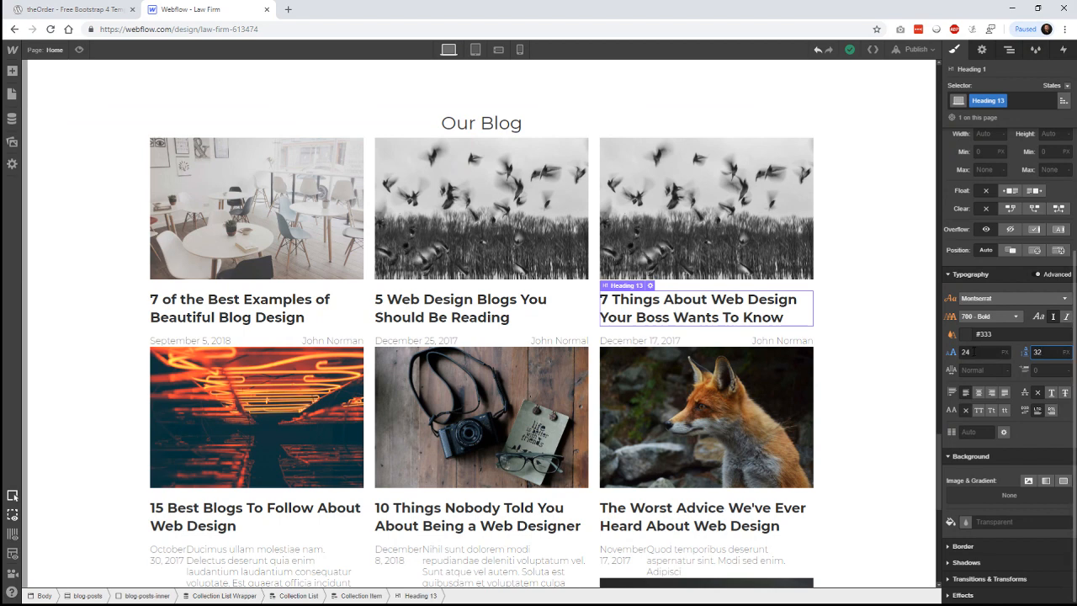
- Select a blog post card and set its padding to 24 px on all sides
{"action": "left_click", "coordinate": [816, 223]}
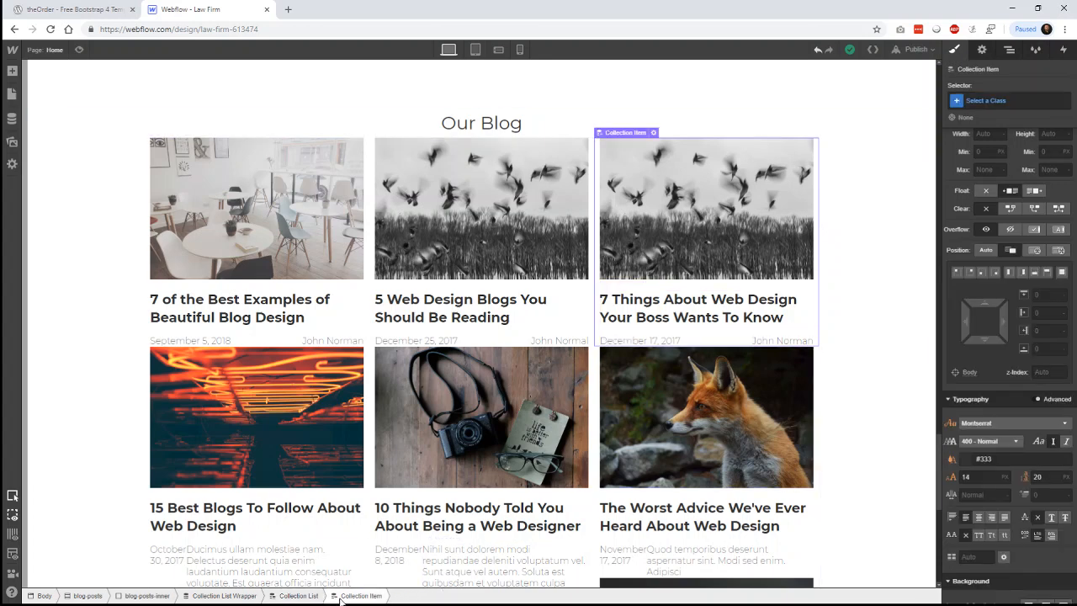
{"action": "scroll", "coordinate": [1008, 276], "scroll_direction": "up", "scroll_amount": 1}
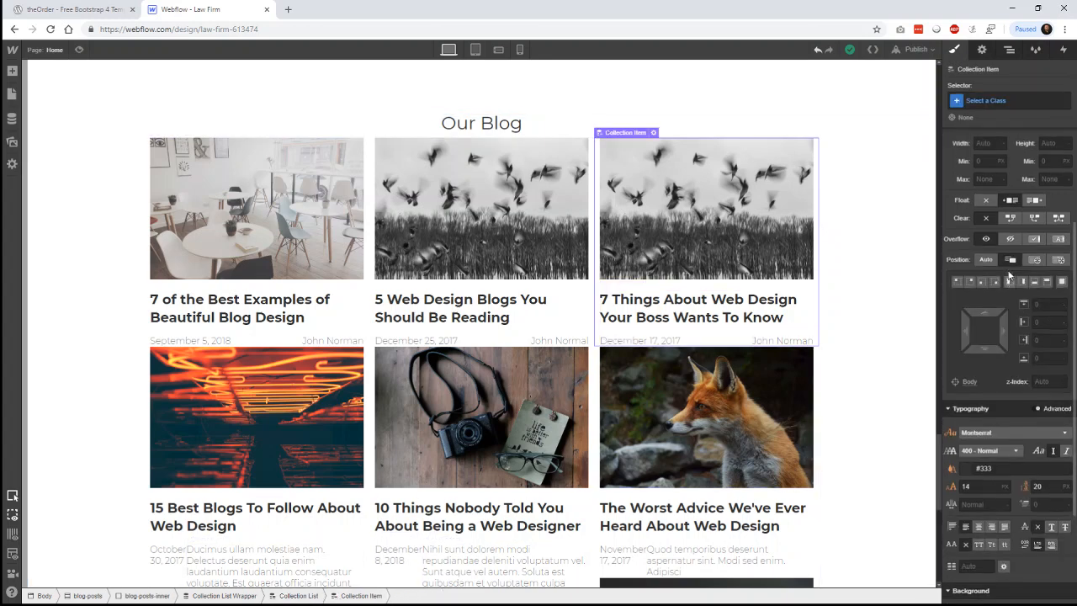
{"action": "scroll", "coordinate": [1009, 276], "scroll_direction": "up", "scroll_amount": 3}
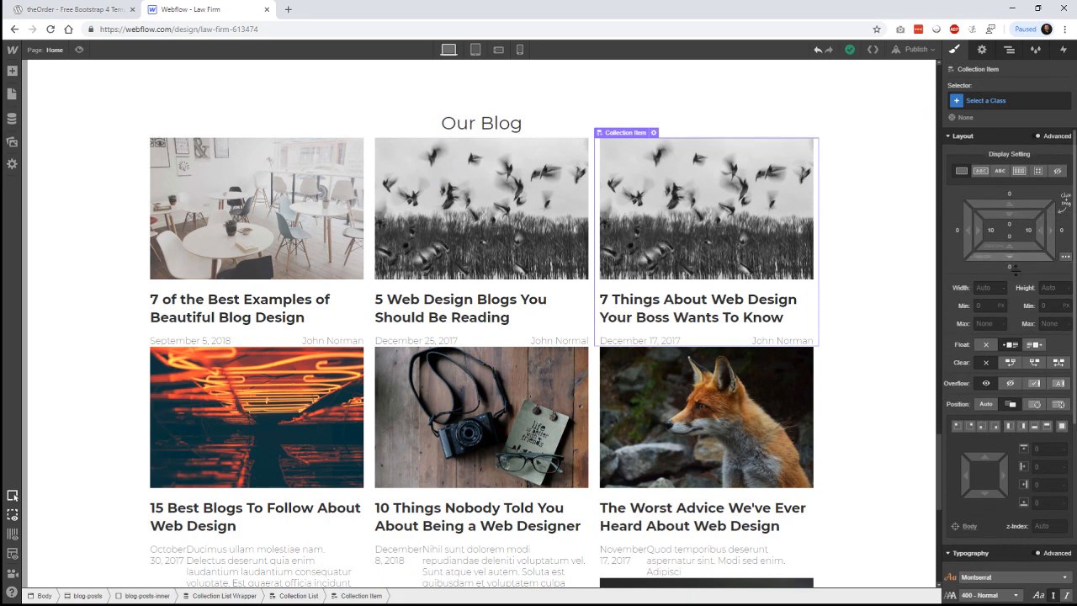
{"action": "left_click_drag", "start_coordinate": [1014, 269], "coordinate": [1016, 271]}
{"action": "key", "text": "ctrl+z"}
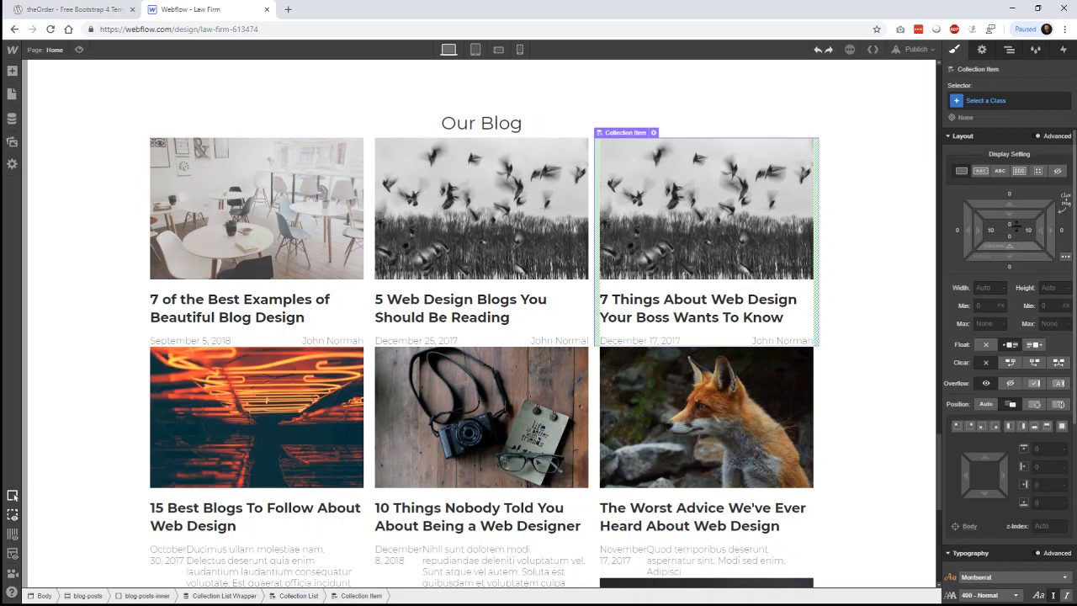
{"action": "mouse_move", "coordinate": [1015, 221]}
{"action": "left_mouse_down"}
{"action": "mouse_move", "coordinate": [1014, 241]}
{"action": "mouse_move", "coordinate": [1007, 203]}
{"action": "left_mouse_up"}
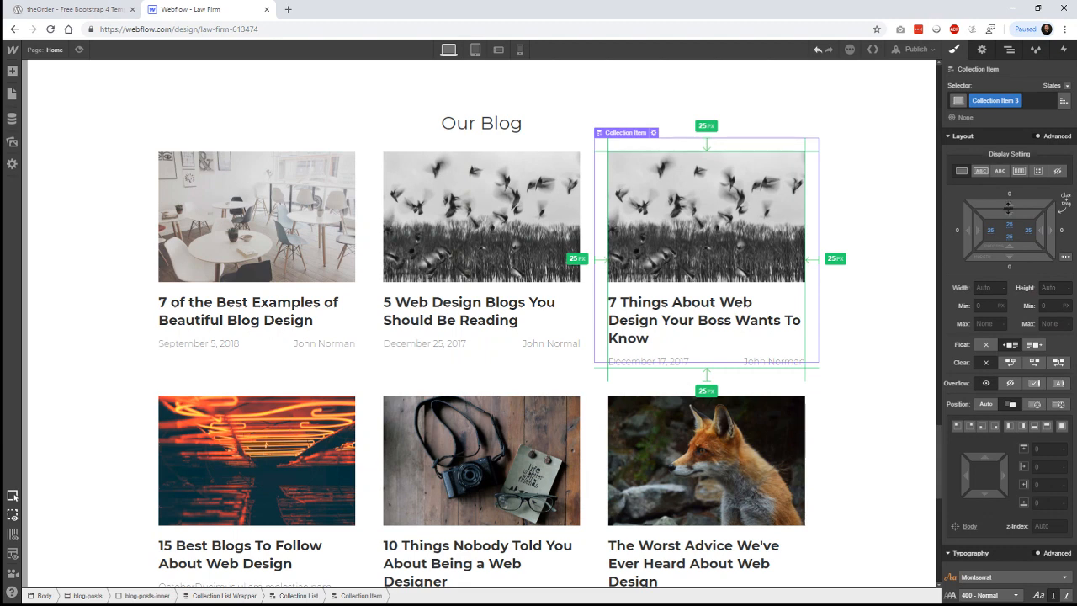
{"action": "key", "text": "ctrl+z"}
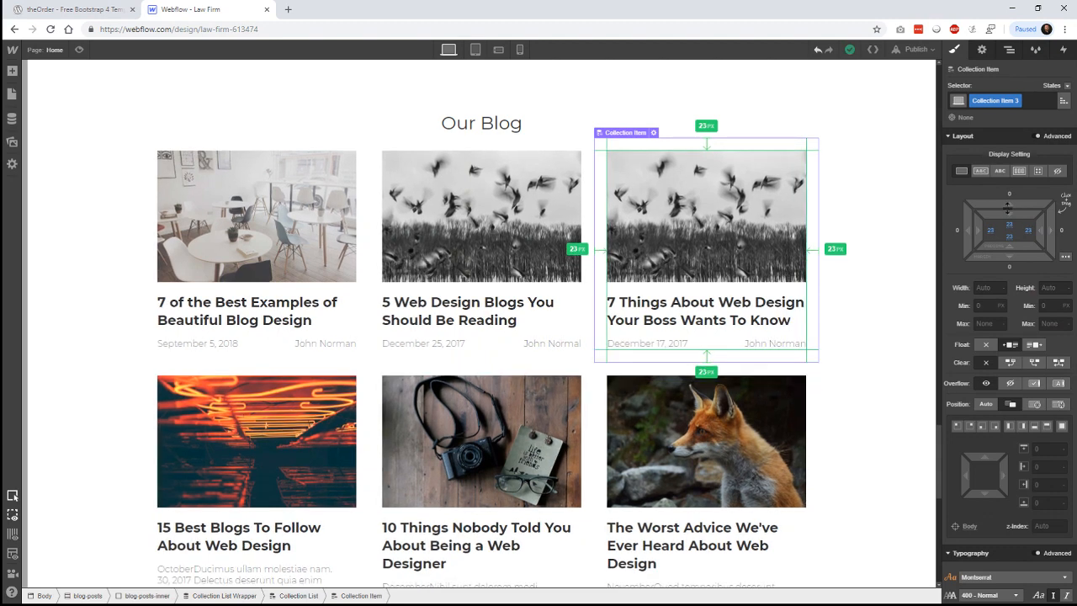
{"action": "left_click_drag", "start_coordinate": [1008, 208], "coordinate": [1007, 207]}
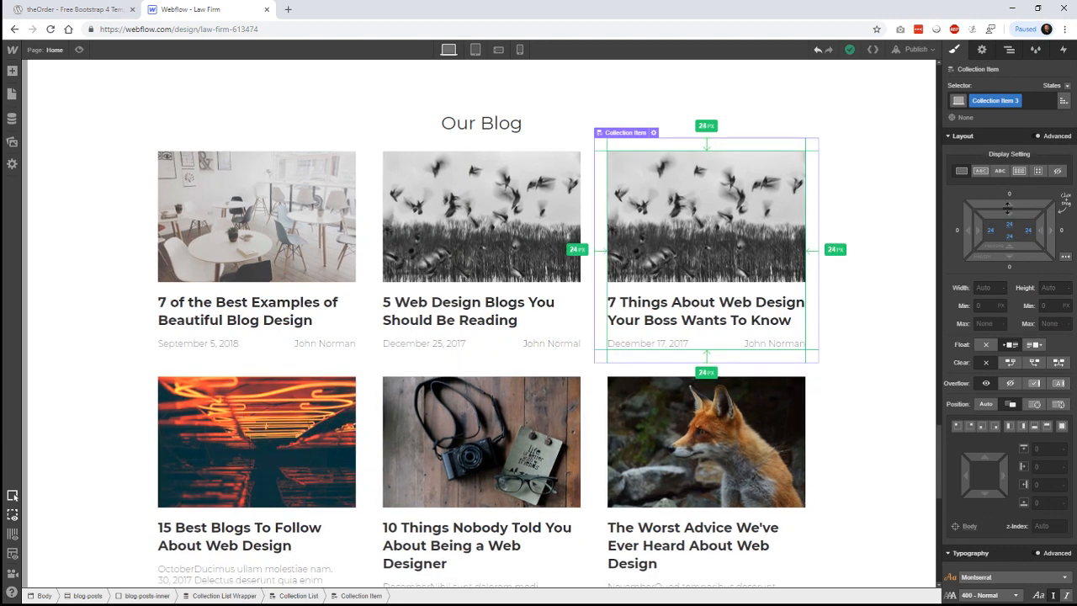
- Select the blog posts section and scroll through the grid to check the card spacing
{"action": "left_click", "coordinate": [888, 299]}
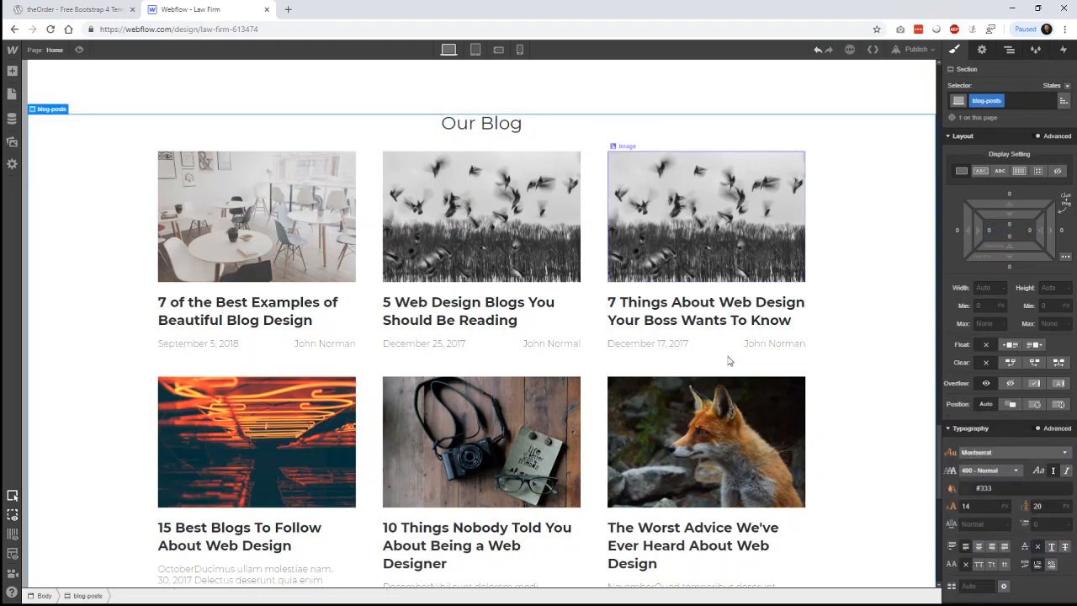
{"action": "scroll", "coordinate": [896, 457], "scroll_direction": "down", "scroll_amount": 1}
{"action": "scroll", "coordinate": [897, 456], "scroll_direction": "down", "scroll_amount": 5}
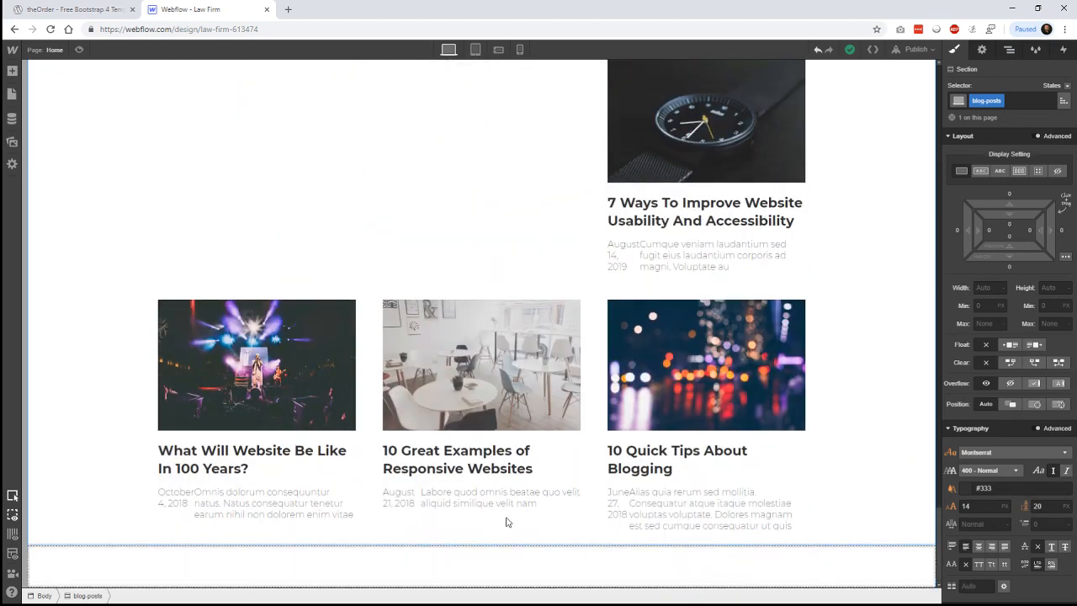
{"action": "scroll", "coordinate": [858, 454], "scroll_direction": "up", "scroll_amount": 2}
{"action": "scroll", "coordinate": [859, 461], "scroll_direction": "up", "scroll_amount": 4}
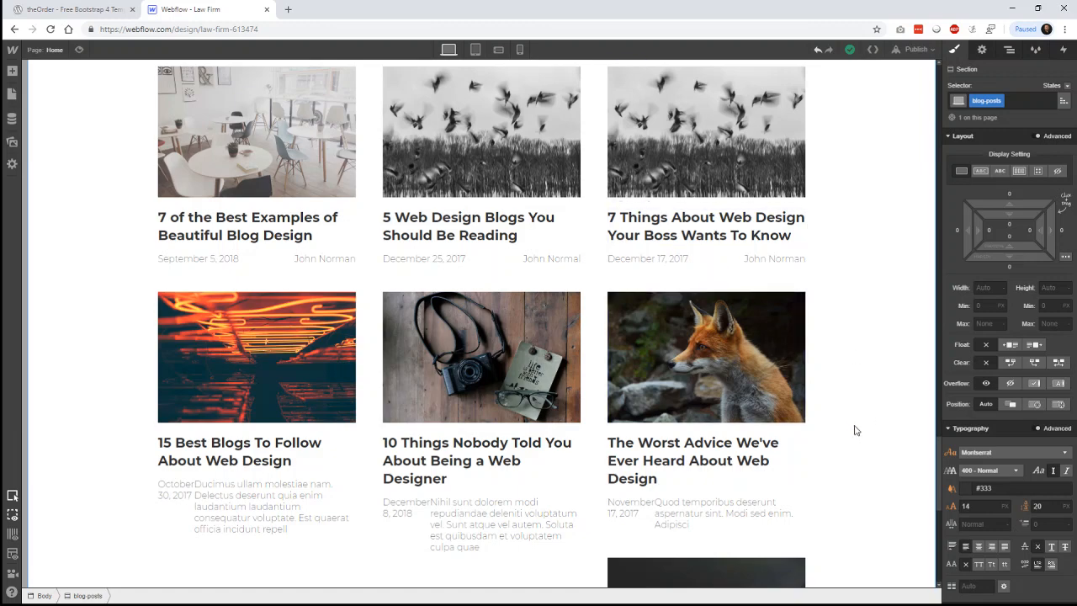
{"action": "scroll", "coordinate": [875, 434], "scroll_direction": "up", "scroll_amount": 1}
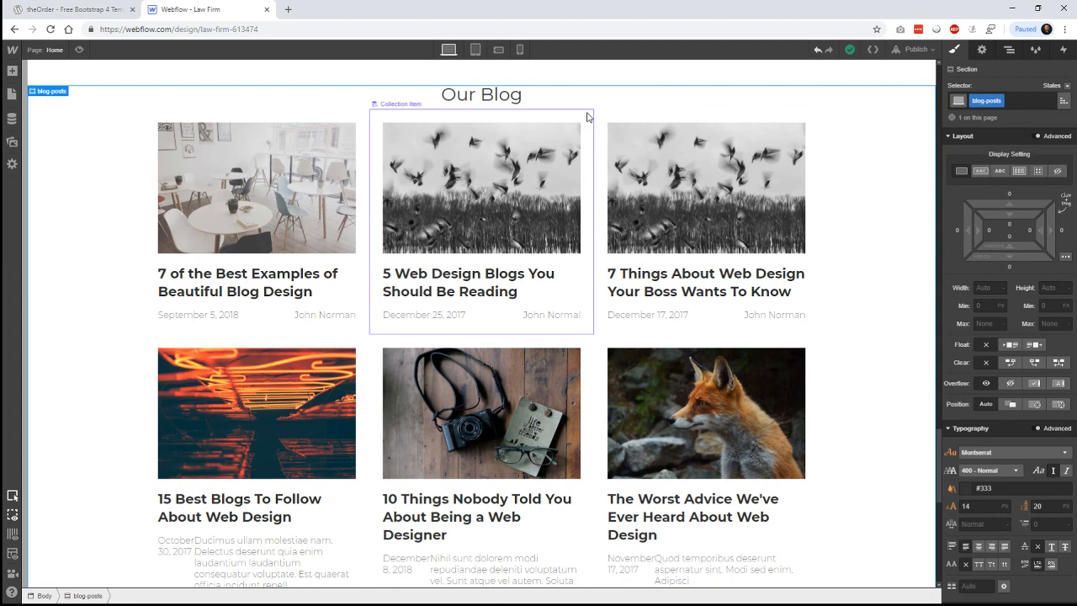
- Limit the blog Collection List to 6 items, starting at item 1
{"action": "left_click", "coordinate": [542, 294]}
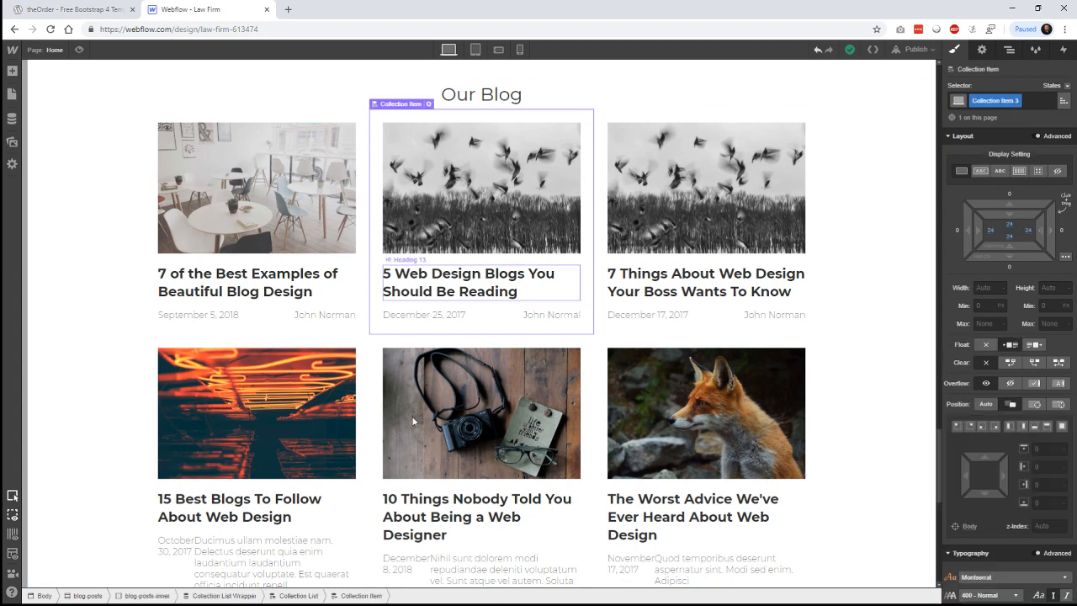
{"action": "left_click", "coordinate": [286, 596]}
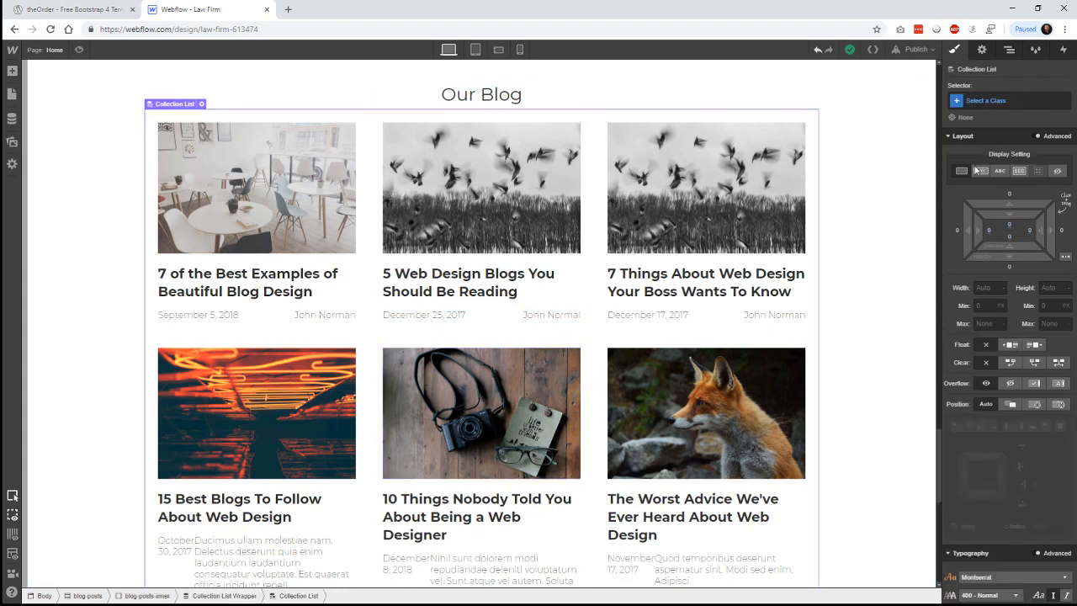
{"action": "left_click", "coordinate": [982, 51]}
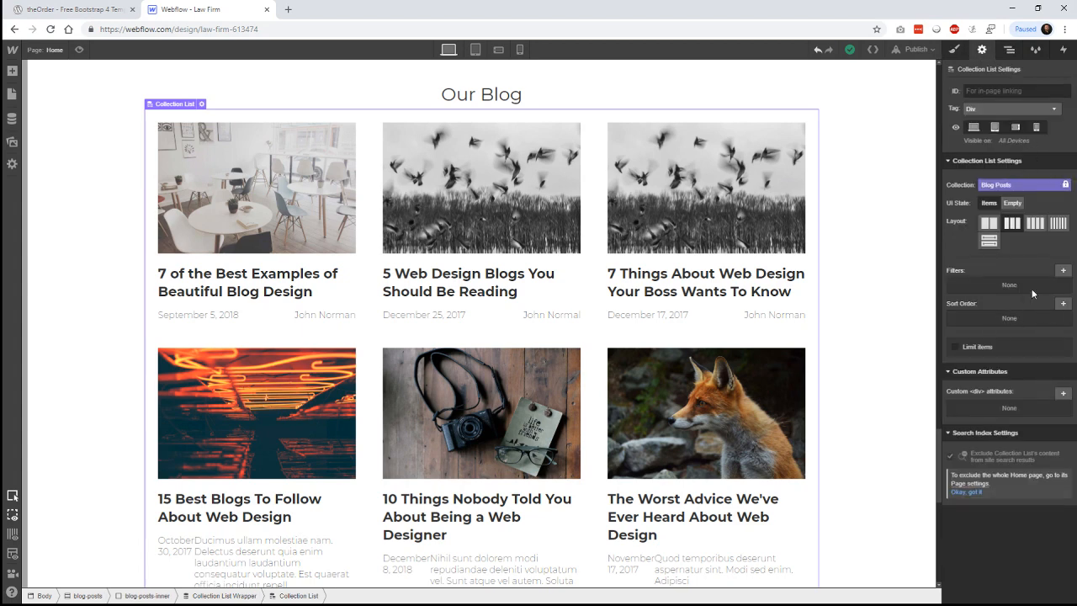
{"action": "left_click", "coordinate": [967, 349]}
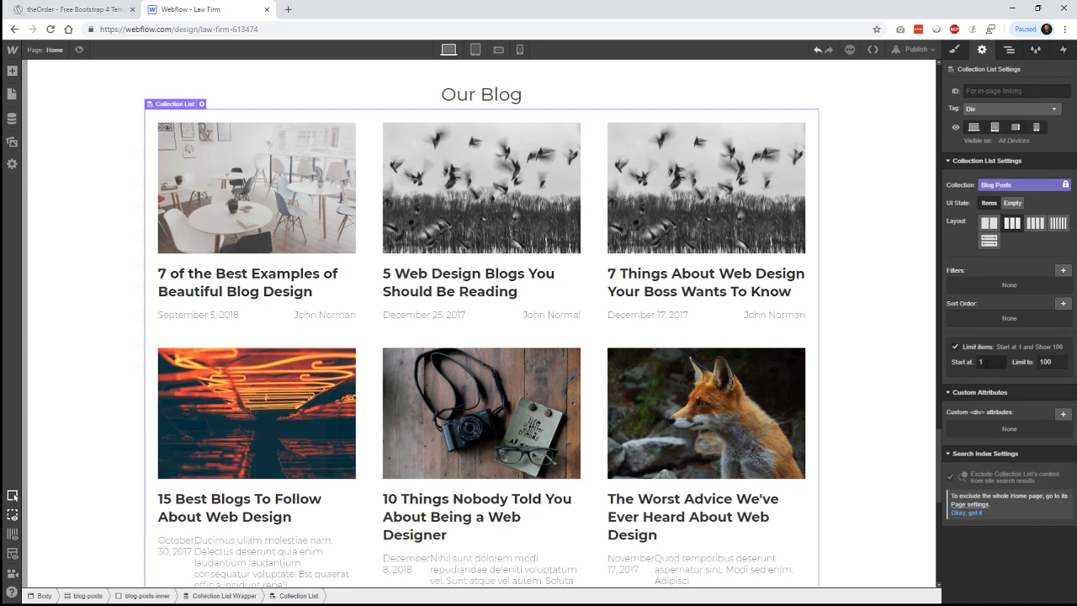
{"action": "left_click", "coordinate": [1045, 361]}
{"action": "type", "text": "5"}
{"action": "key", "text": "Return"}
{"action": "scroll", "coordinate": [873, 388], "scroll_direction": "down", "scroll_amount": 1}
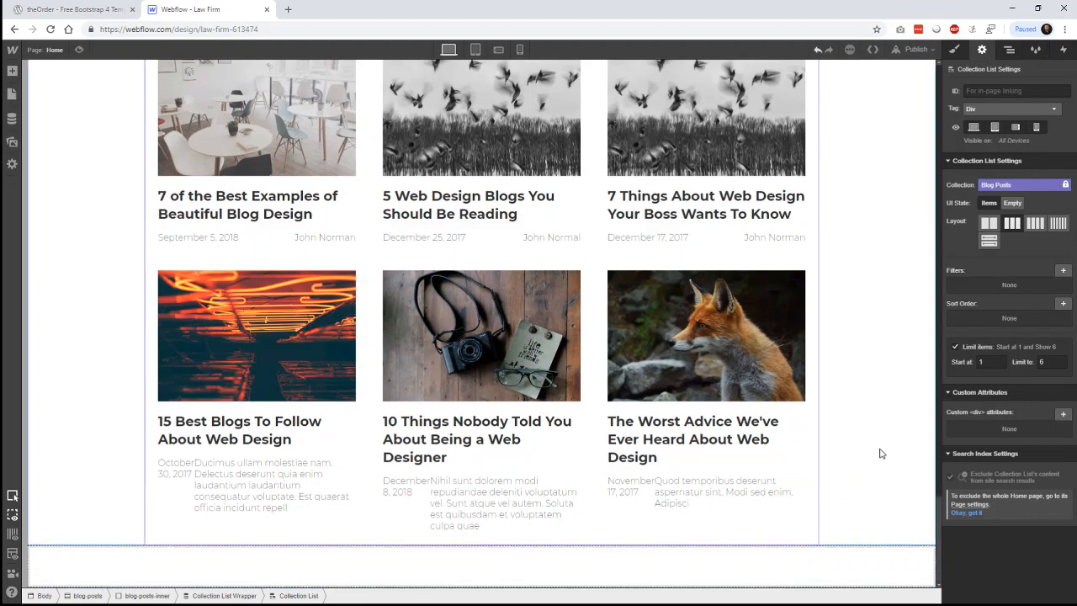
{"action": "scroll", "coordinate": [891, 418], "scroll_direction": "up", "scroll_amount": 2}
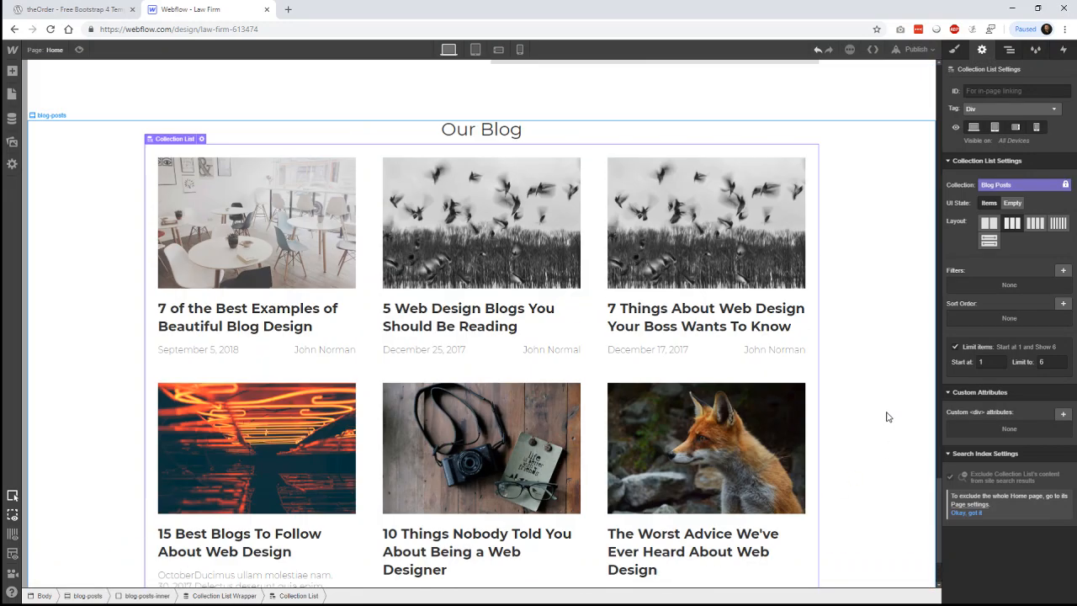
{"action": "left_click", "coordinate": [11, 122]}
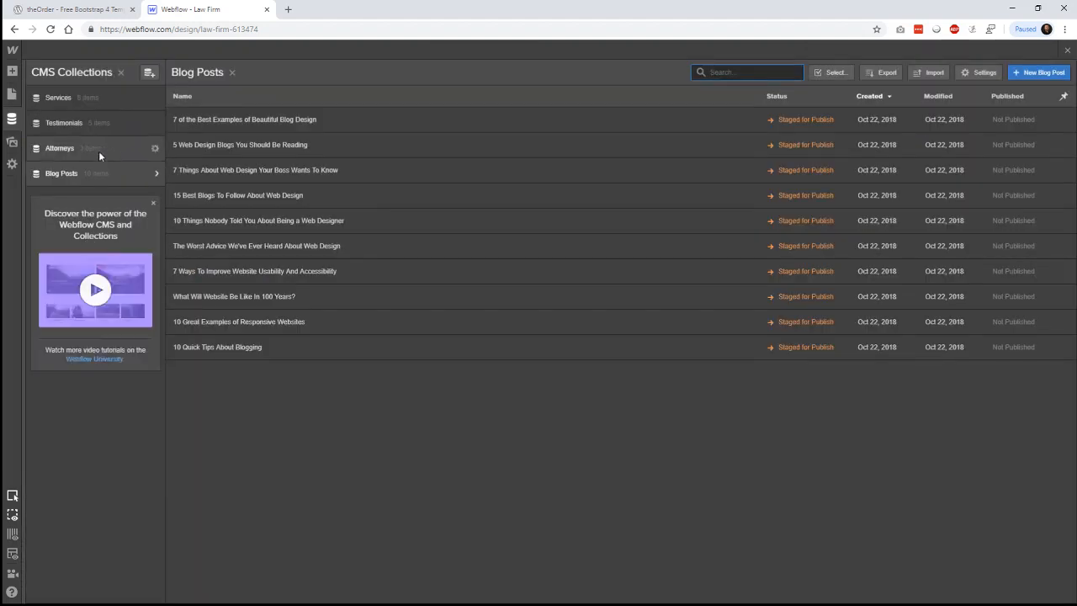
- Replace the Post Author of '15 Best Blogs' with the shared author name and save
{"action": "left_click", "coordinate": [311, 200]}
{"action": "scroll", "coordinate": [558, 291], "scroll_direction": "down", "scroll_amount": 5}
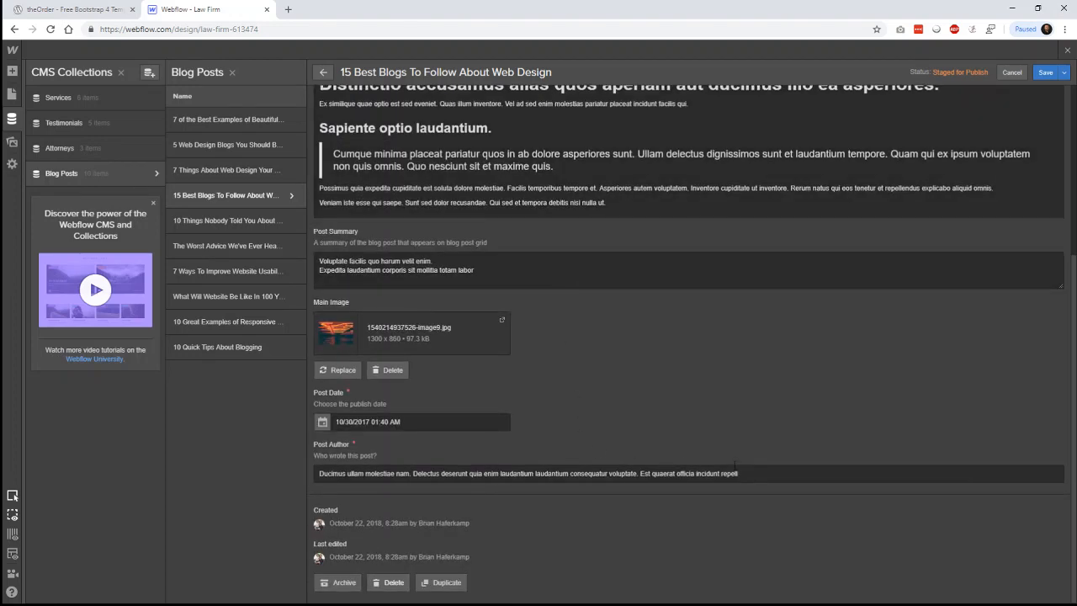
{"action": "left_click_drag", "start_coordinate": [737, 472], "coordinate": [305, 471]}
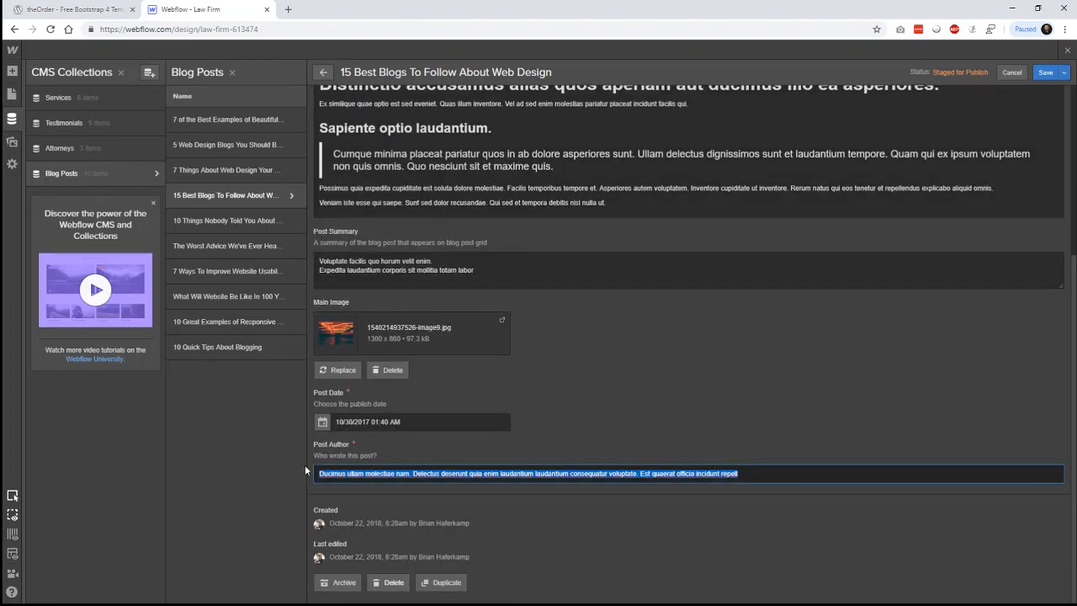
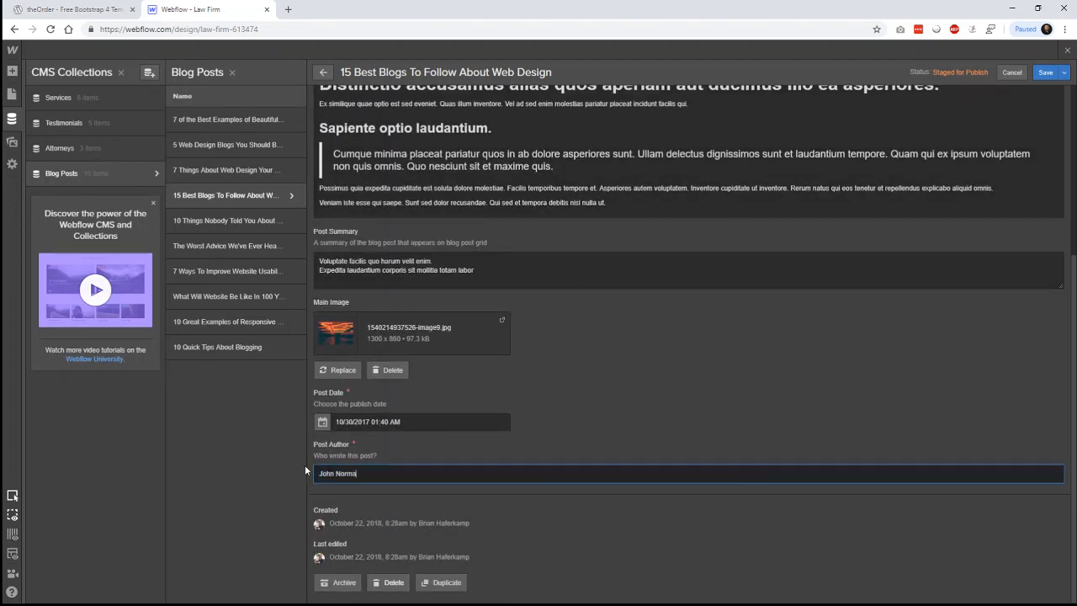
{"action": "key", "text": "ctrl+a"}
{"action": "left_click", "coordinate": [1039, 75]}
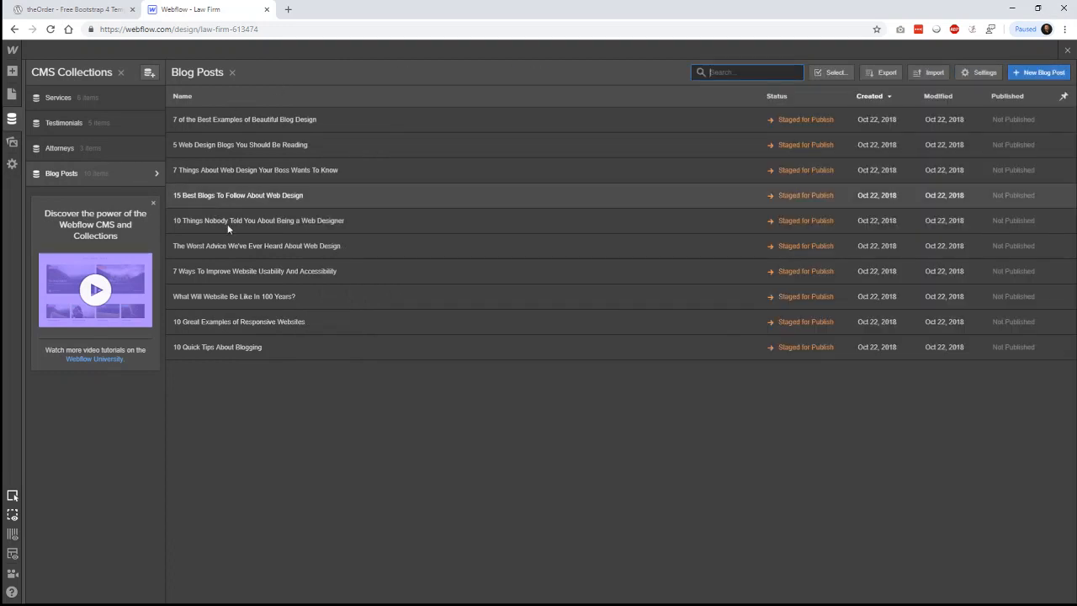
- Set the same author name on '10 Things Nobody Told You' and save
{"action": "left_click", "coordinate": [227, 224]}
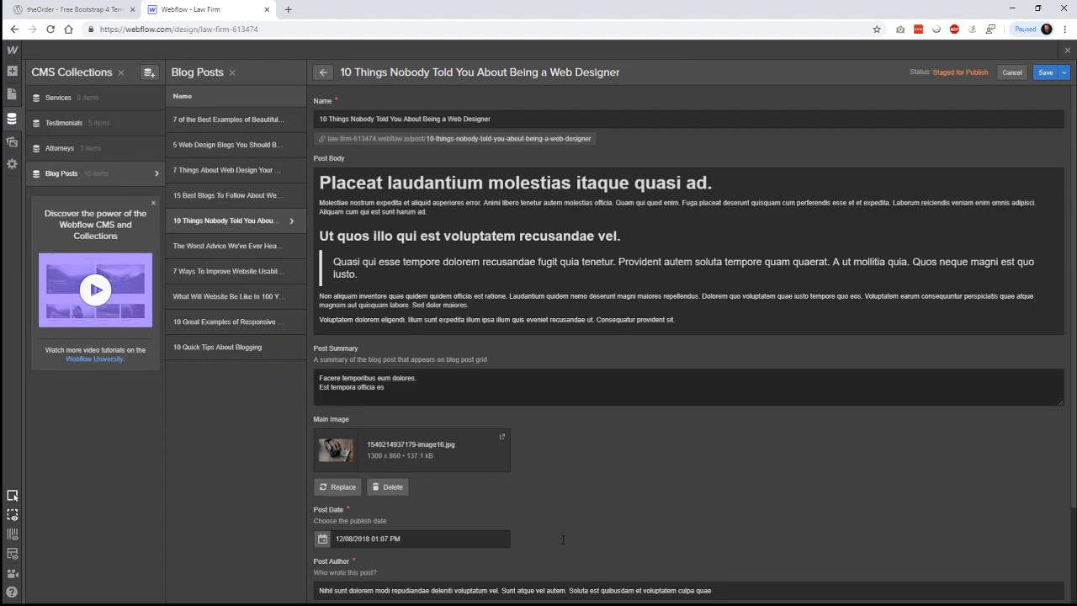
{"action": "scroll", "coordinate": [715, 547], "scroll_direction": "down", "scroll_amount": 2}
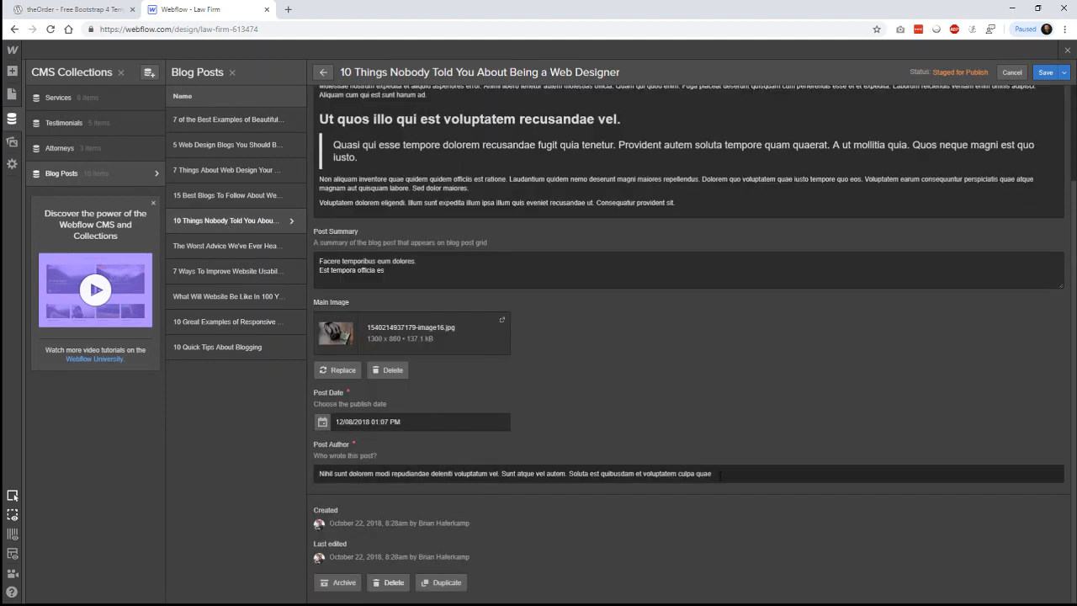
{"action": "left_click_drag", "start_coordinate": [713, 473], "coordinate": [278, 472]}
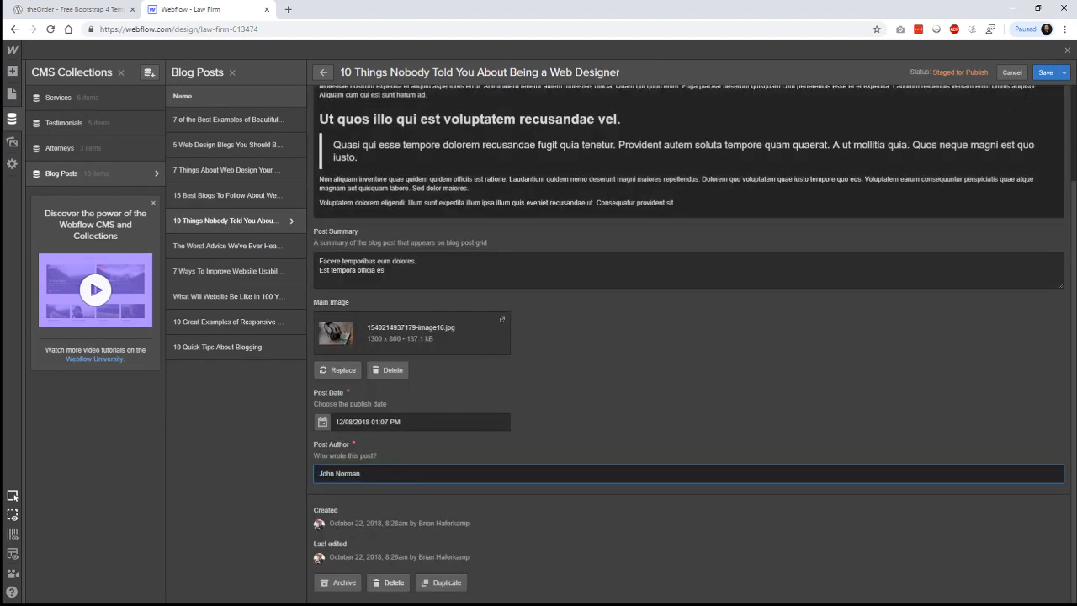
{"action": "left_click", "coordinate": [1046, 74]}
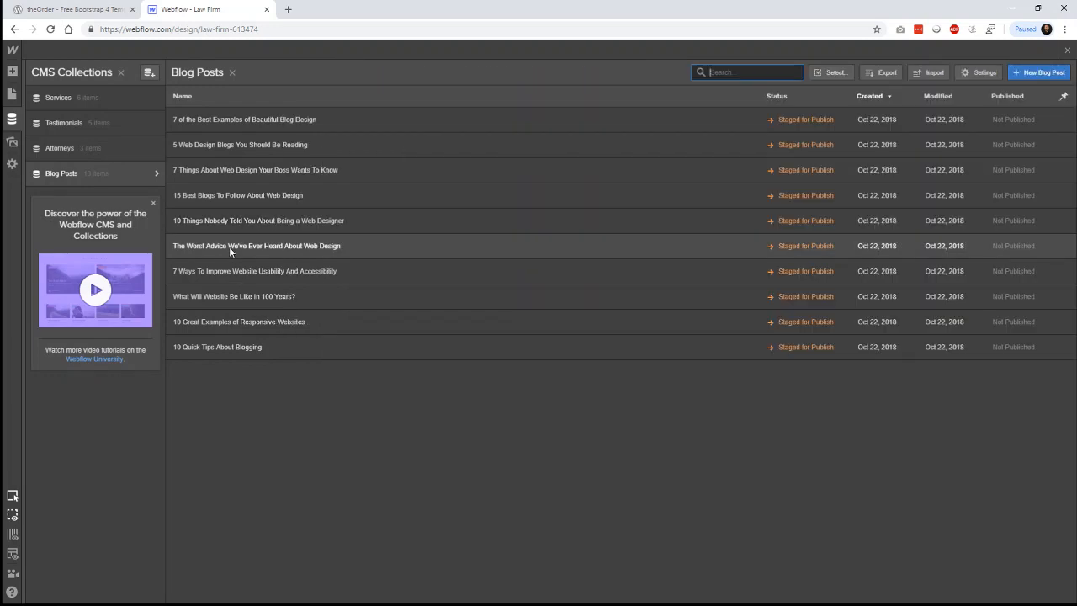
- Set the same author name on 'The Worst Advice' post, save, and leave the CMS
{"action": "left_click", "coordinate": [229, 247]}
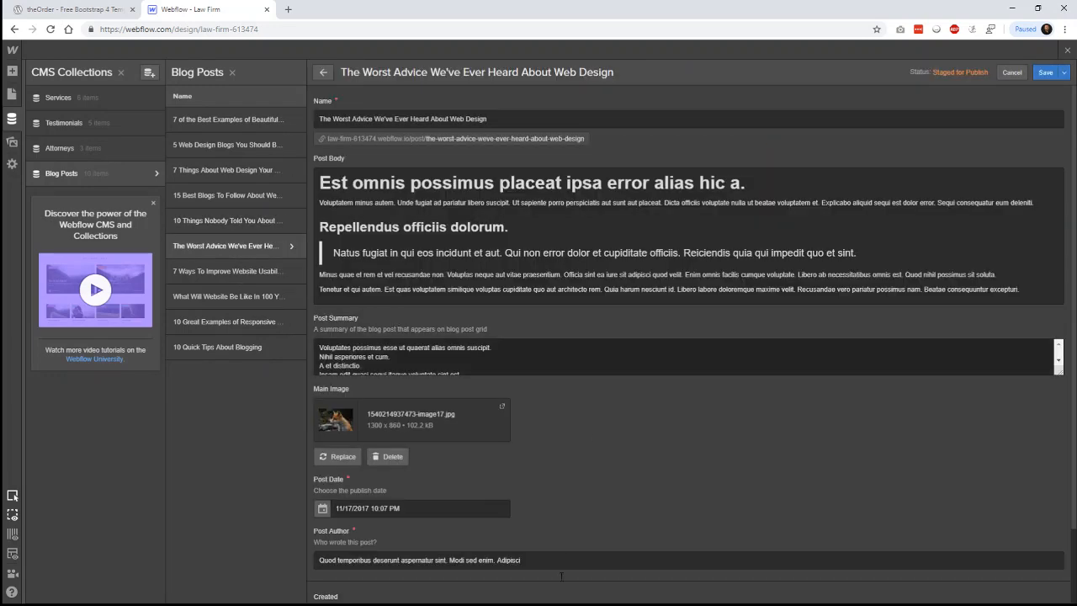
{"action": "scroll", "coordinate": [561, 575], "scroll_direction": "down", "scroll_amount": 1}
{"action": "left_click_drag", "start_coordinate": [555, 473], "coordinate": [299, 470]}
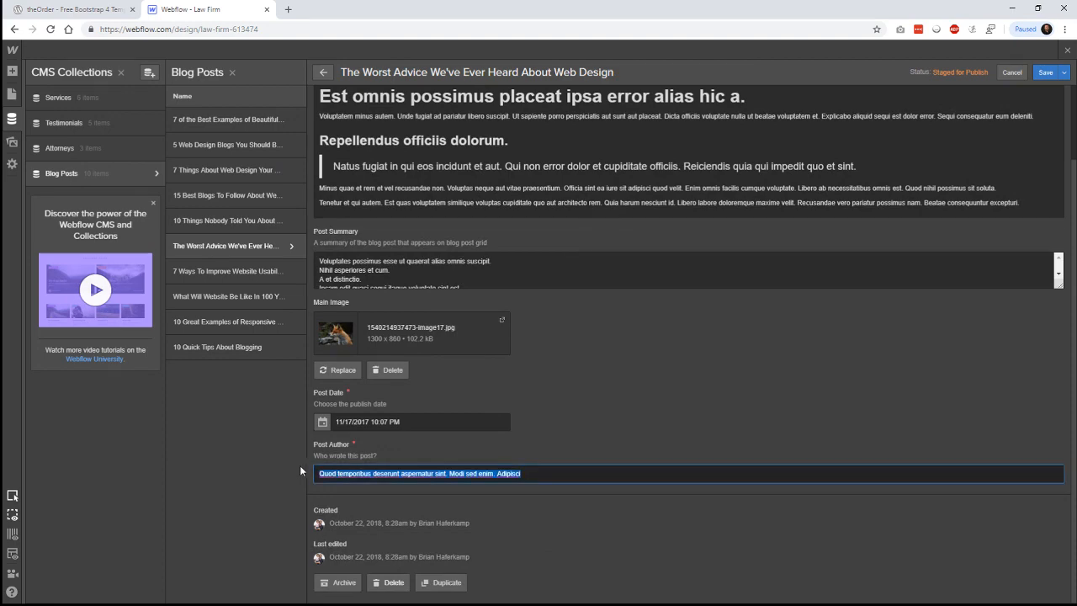
{"action": "left_click", "coordinate": [1045, 73]}
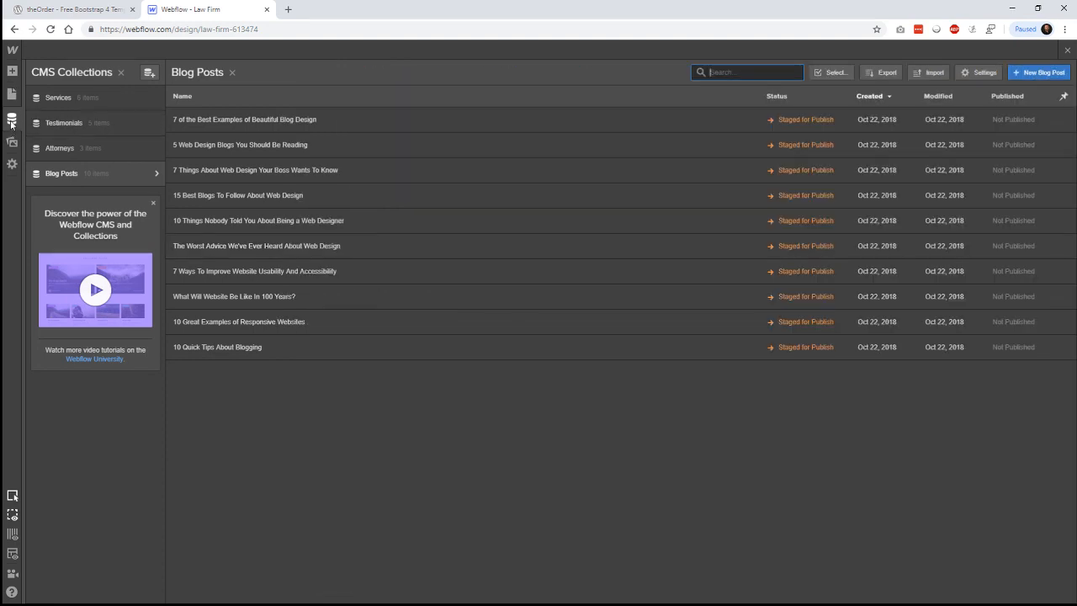
{"action": "key", "text": "Escape"}
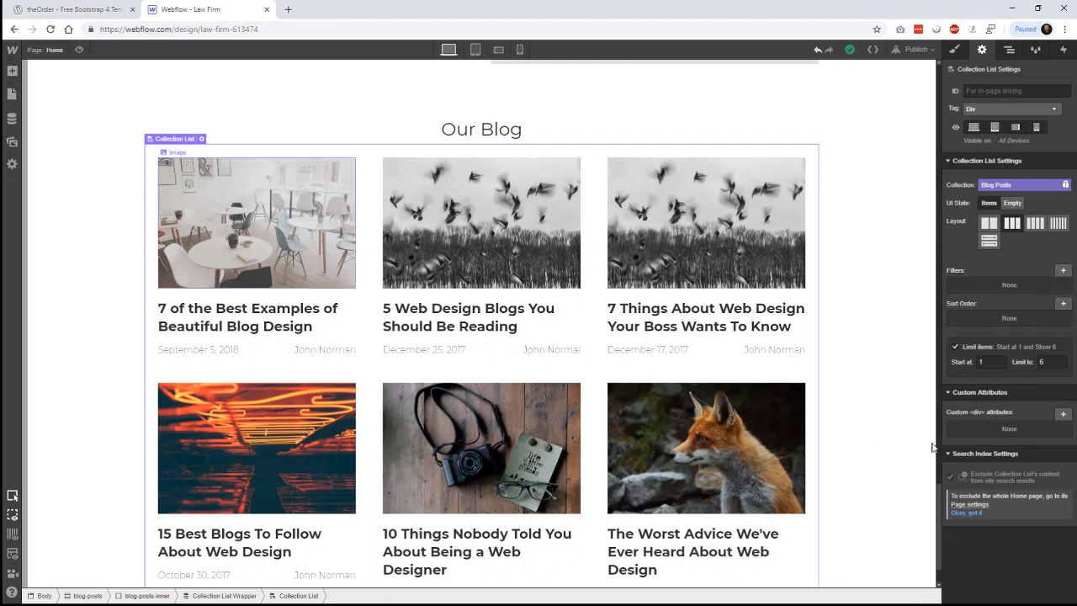
- Give the blog Collection List a 64 px top margin
{"action": "scroll", "coordinate": [929, 450], "scroll_direction": "down", "scroll_amount": 1}
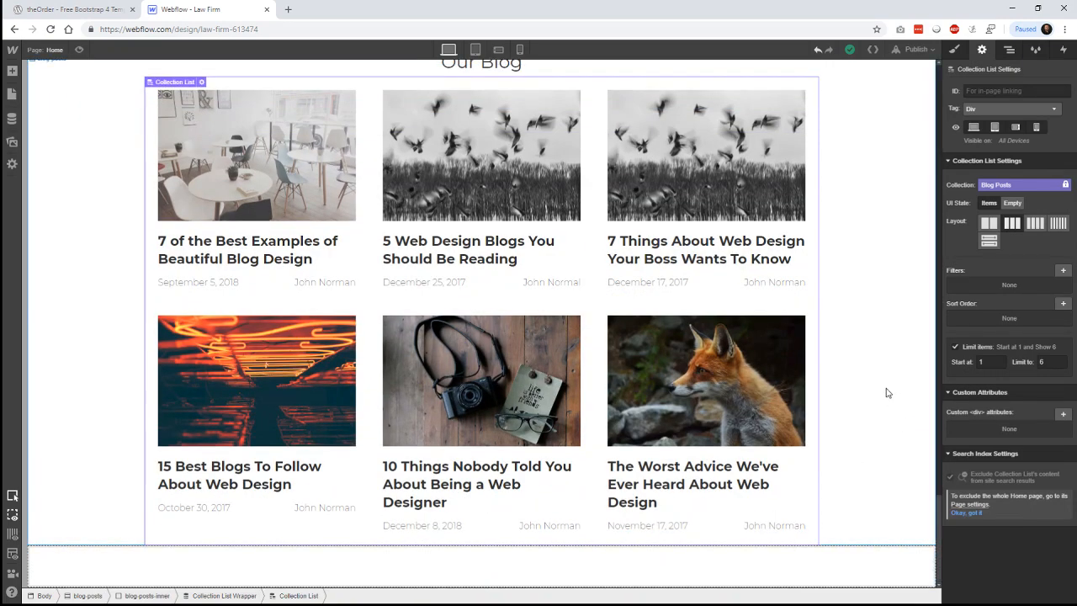
{"action": "scroll", "coordinate": [889, 389], "scroll_direction": "up", "scroll_amount": 3}
{"action": "scroll", "coordinate": [889, 387], "scroll_direction": "down", "scroll_amount": 3}
{"action": "scroll", "coordinate": [889, 386], "scroll_direction": "up", "scroll_amount": 1}
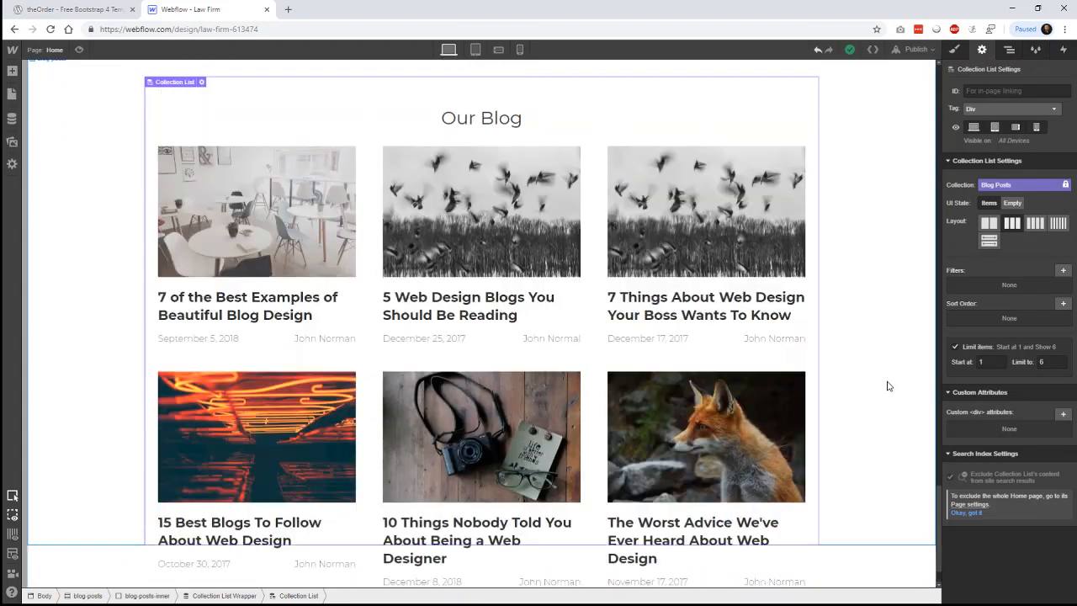
{"action": "scroll", "coordinate": [887, 385], "scroll_direction": "up", "scroll_amount": 1}
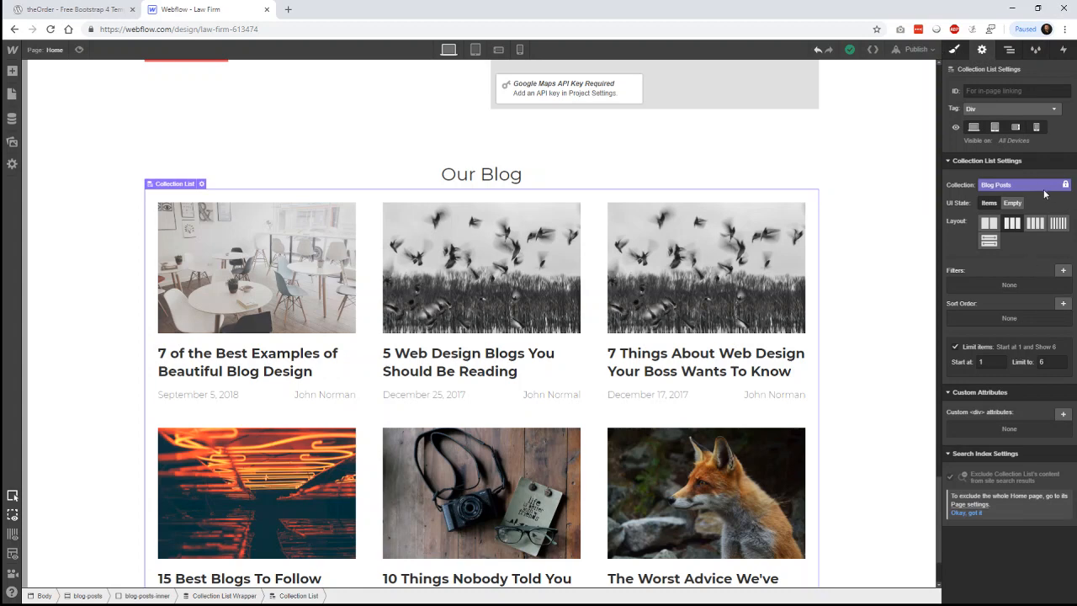
{"action": "key", "text": "s"}
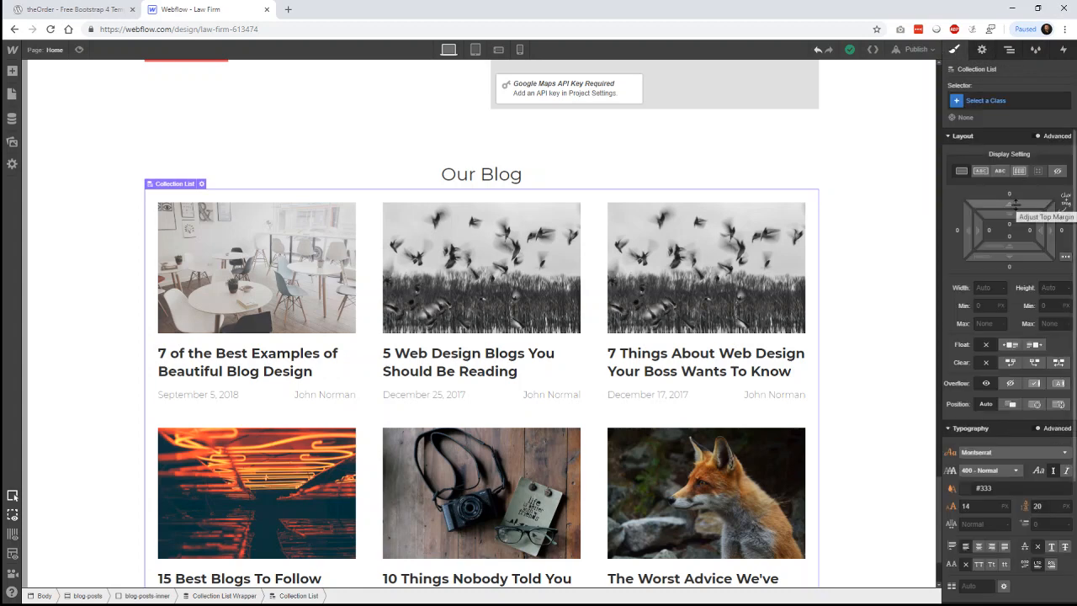
{"action": "left_click_drag", "start_coordinate": [1009, 200], "coordinate": [1004, 85]}
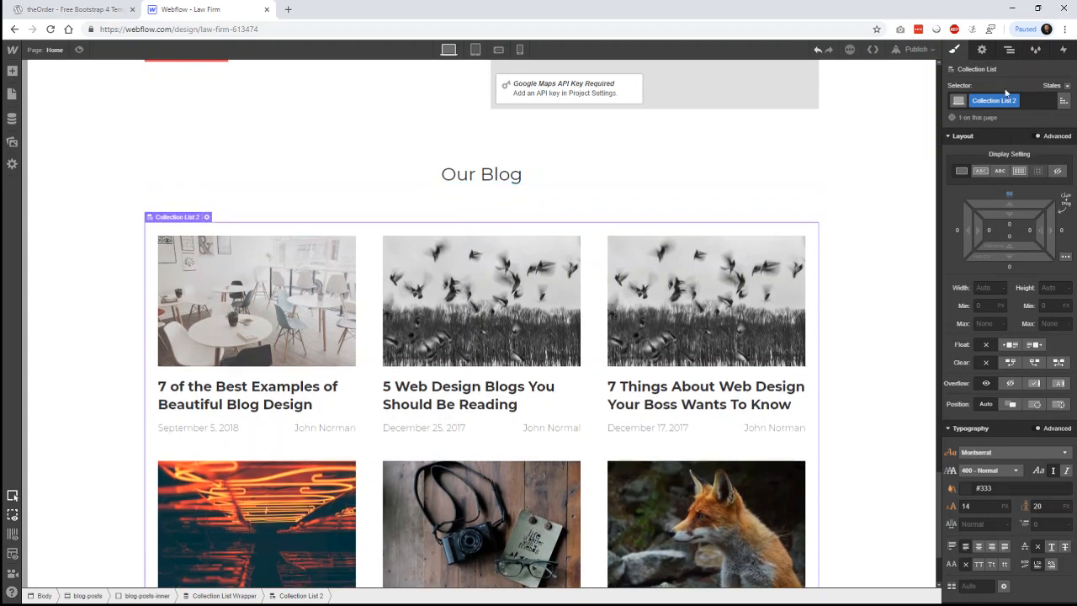
{"action": "left_click", "coordinate": [1010, 195]}
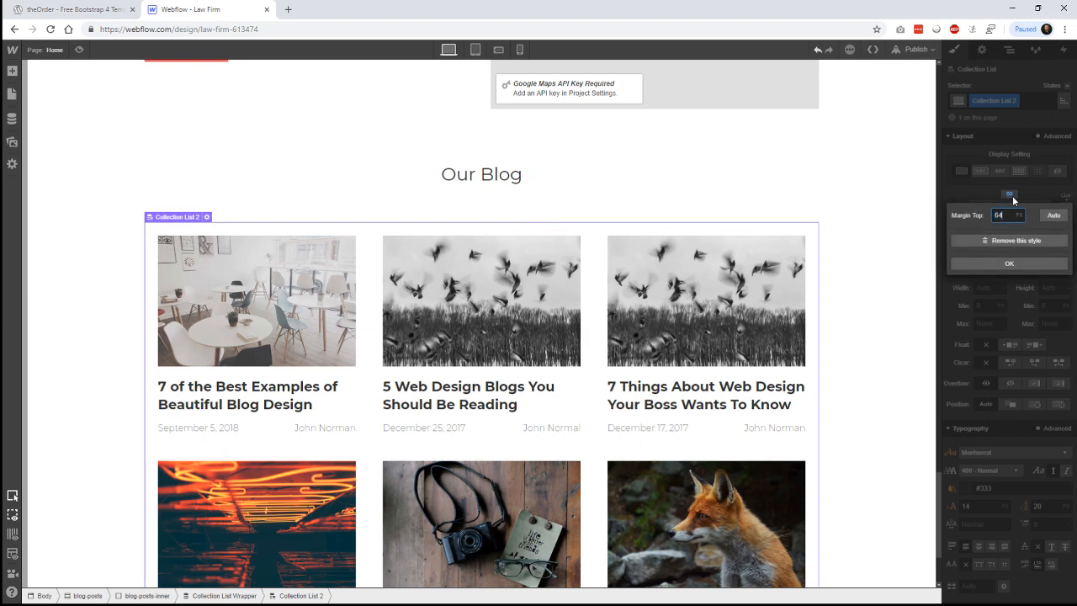
{"action": "key", "text": "Return"}
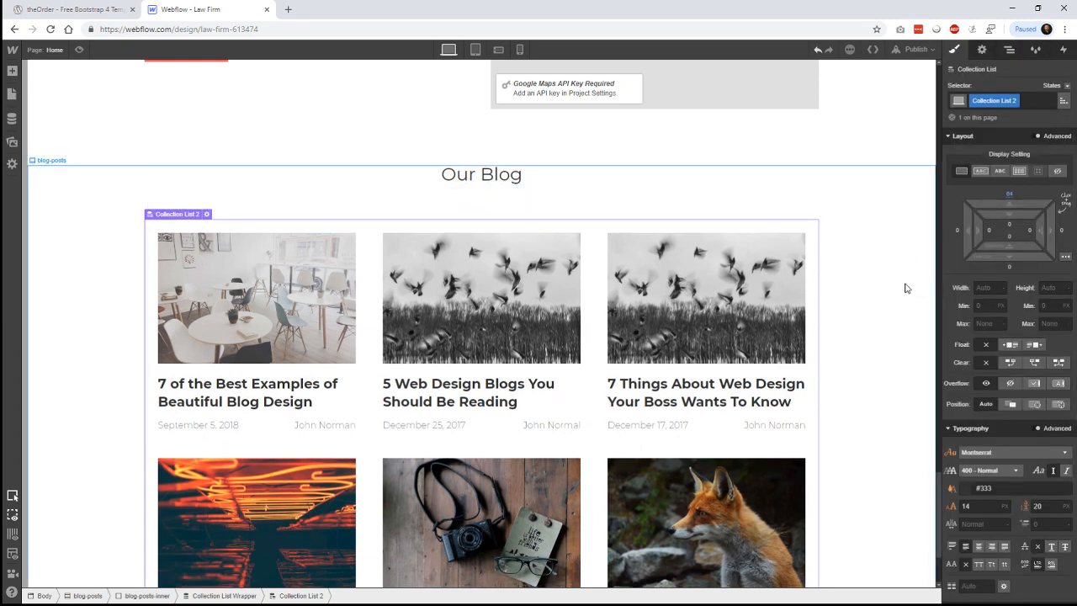
- Select the blog section, then the contact section above it, then the page body
{"action": "left_click", "coordinate": [905, 289]}
{"action": "scroll", "coordinate": [906, 288], "scroll_direction": "up", "scroll_amount": 2}
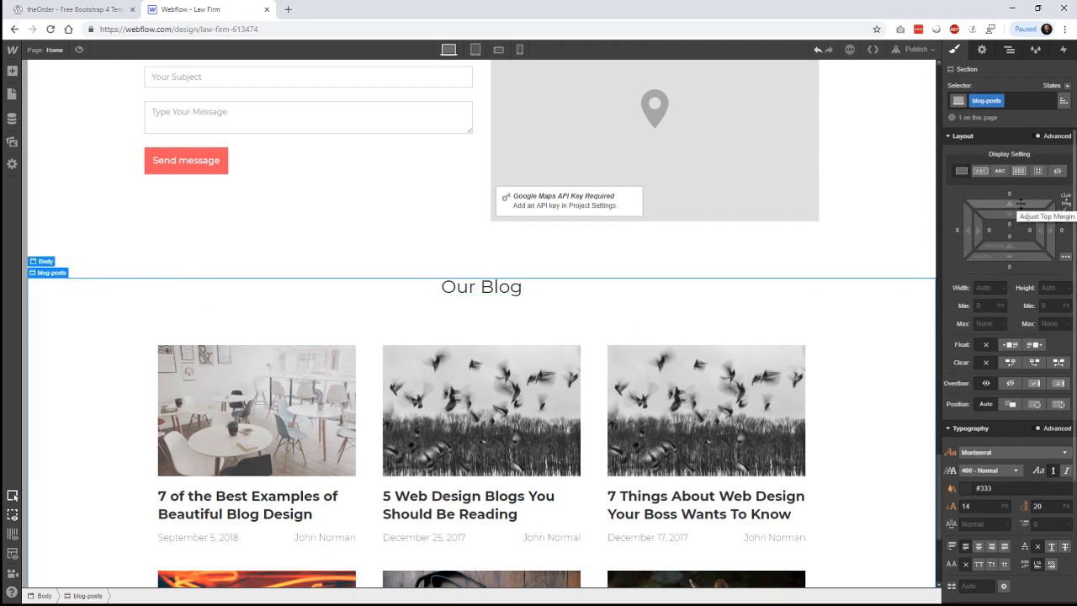
{"action": "left_click", "coordinate": [866, 265]}
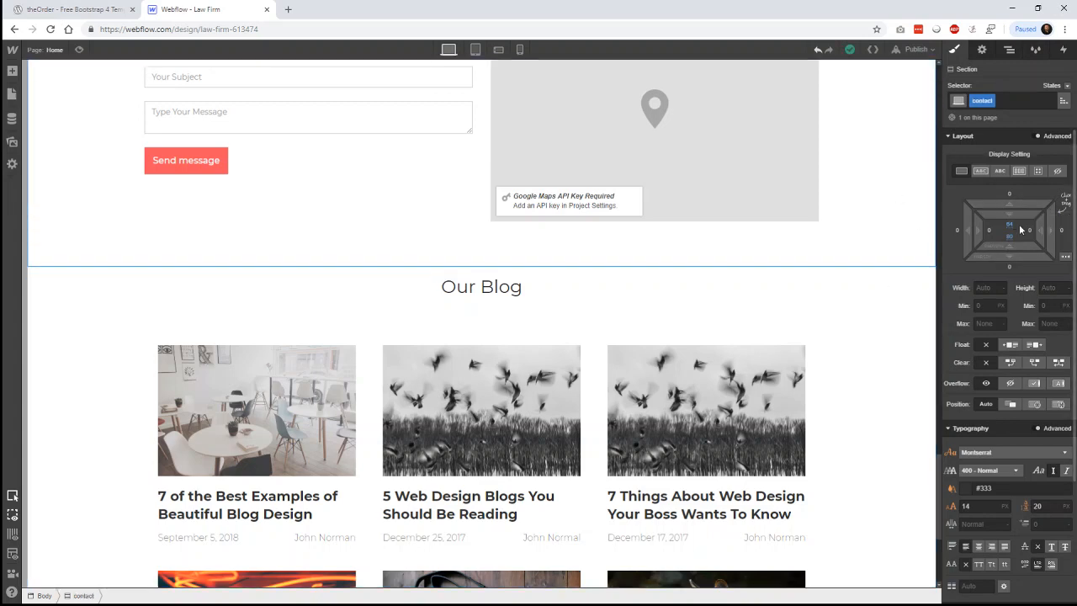
{"action": "left_click", "coordinate": [866, 272]}
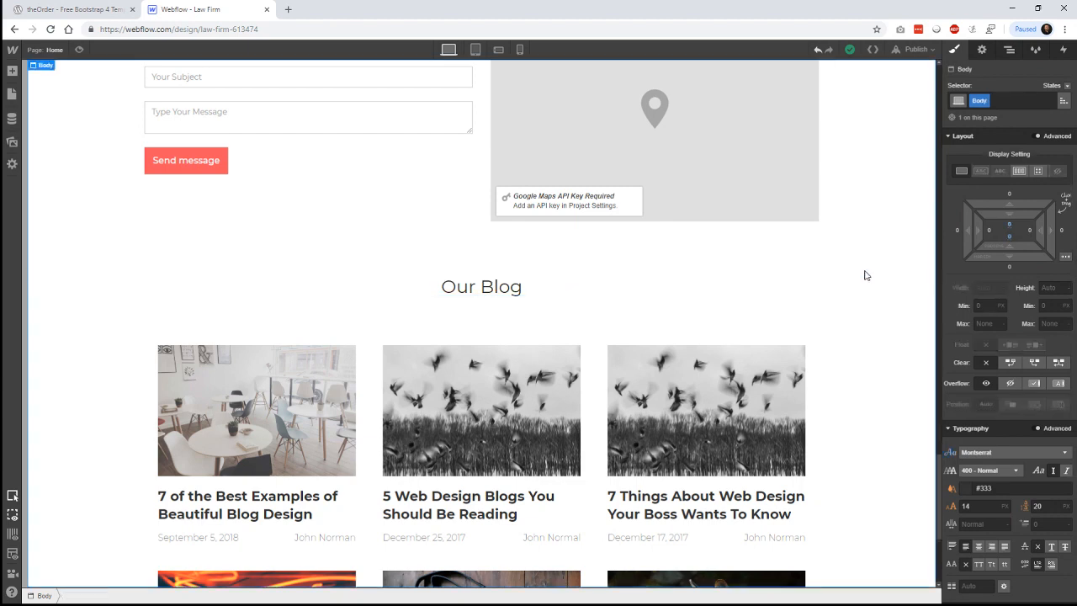
{"action": "left_click", "coordinate": [1022, 238]}
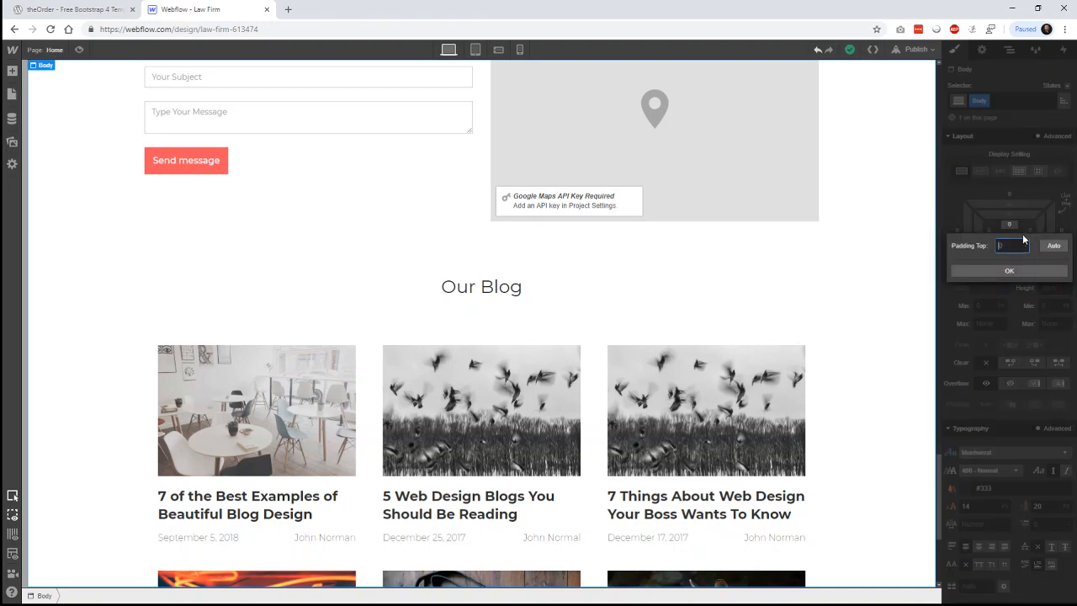
{"action": "type", "text": "64"}
{"action": "key", "text": "Return"}
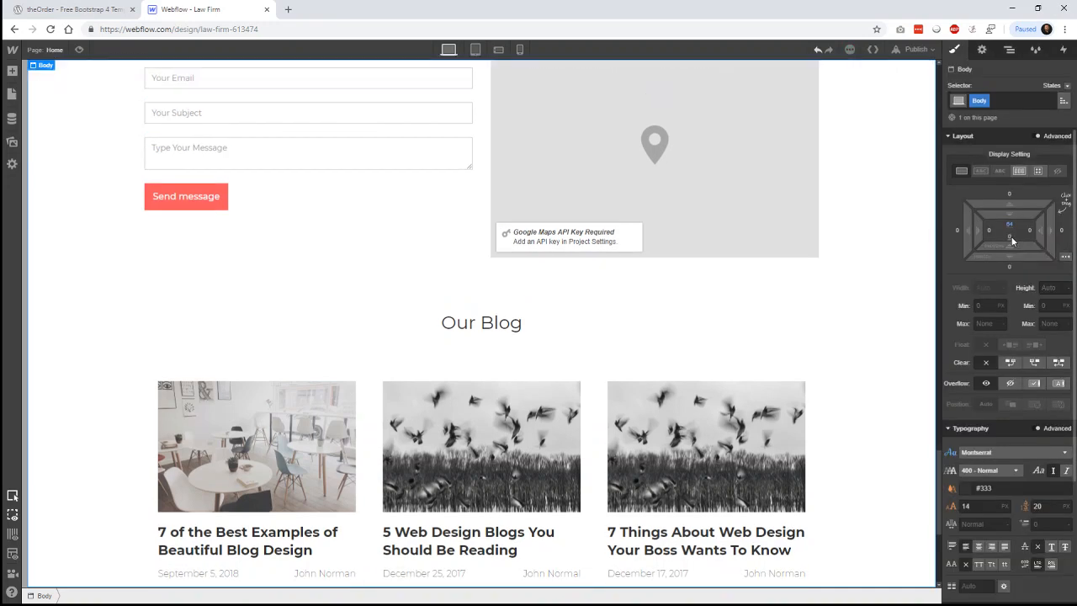
{"action": "left_click", "coordinate": [1010, 243]}
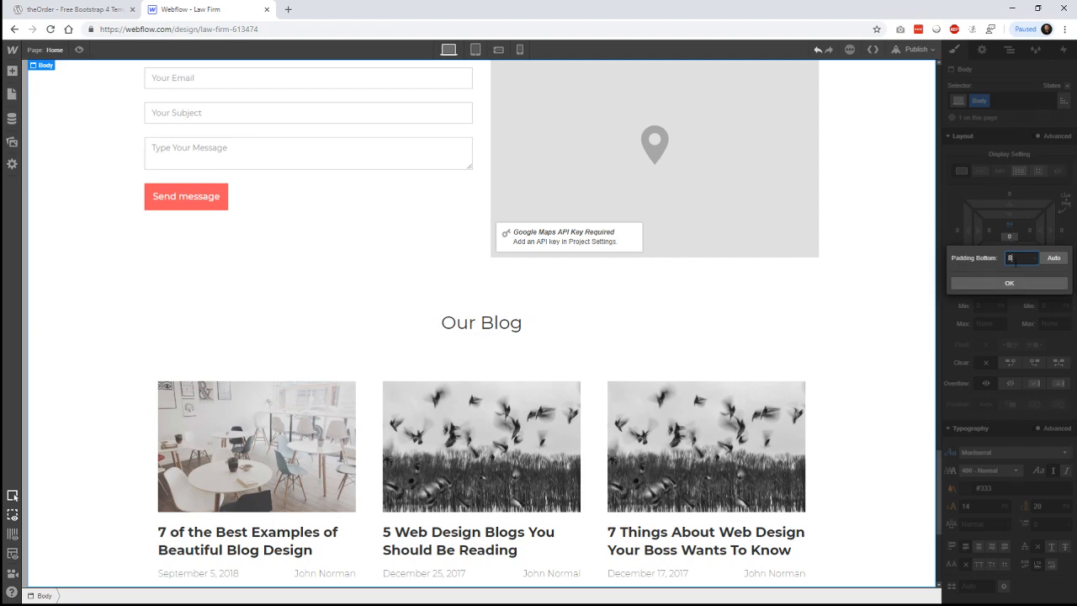
{"action": "key", "text": "Return"}
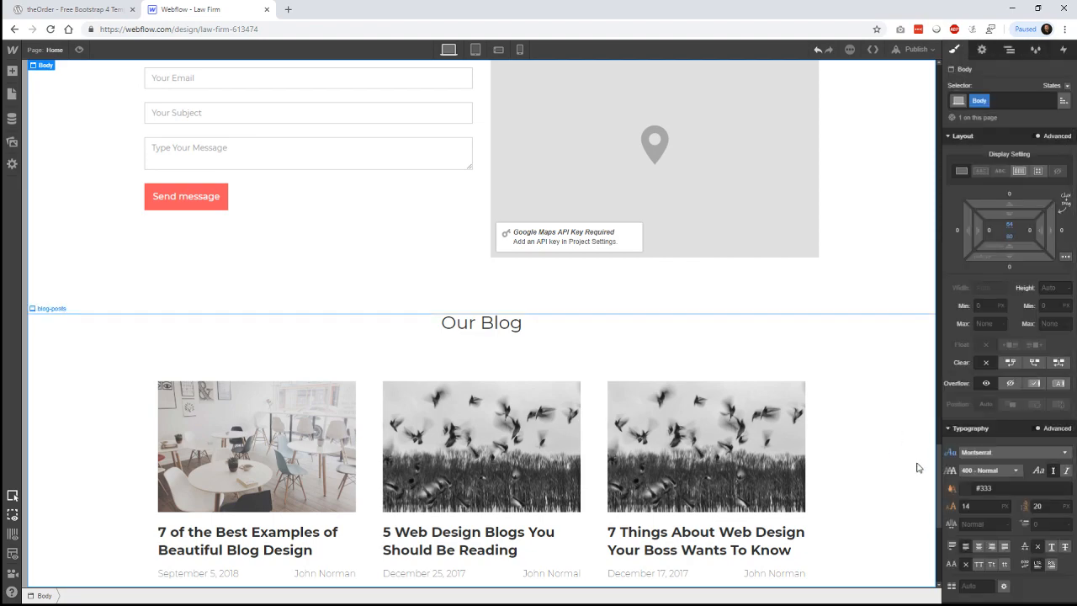
{"action": "scroll", "coordinate": [924, 448], "scroll_direction": "down", "scroll_amount": 1}
{"action": "scroll", "coordinate": [917, 444], "scroll_direction": "down", "scroll_amount": 2}
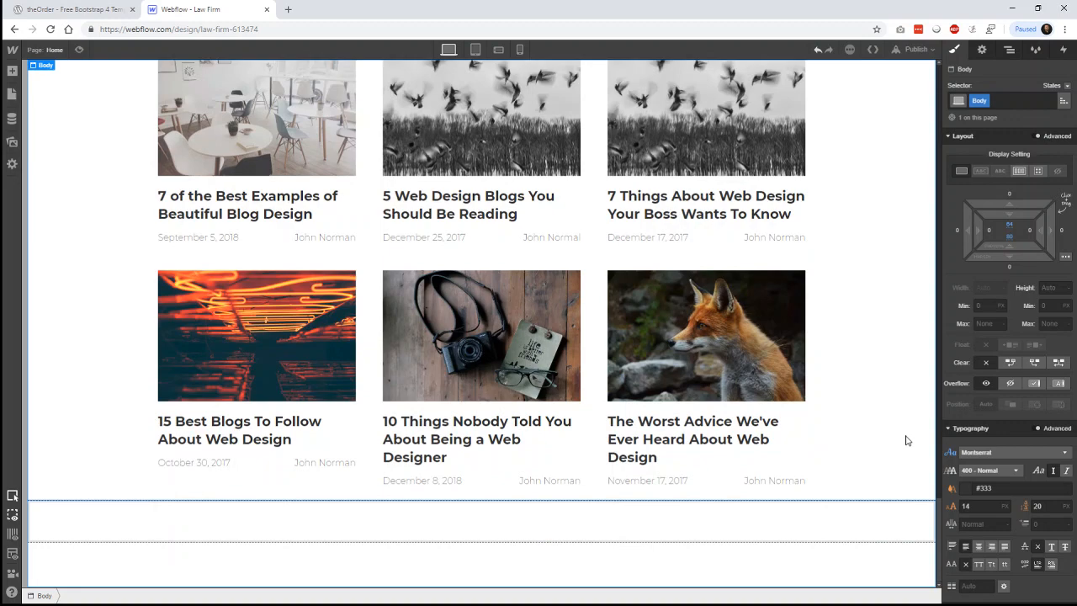
{"action": "left_click", "coordinate": [883, 446]}
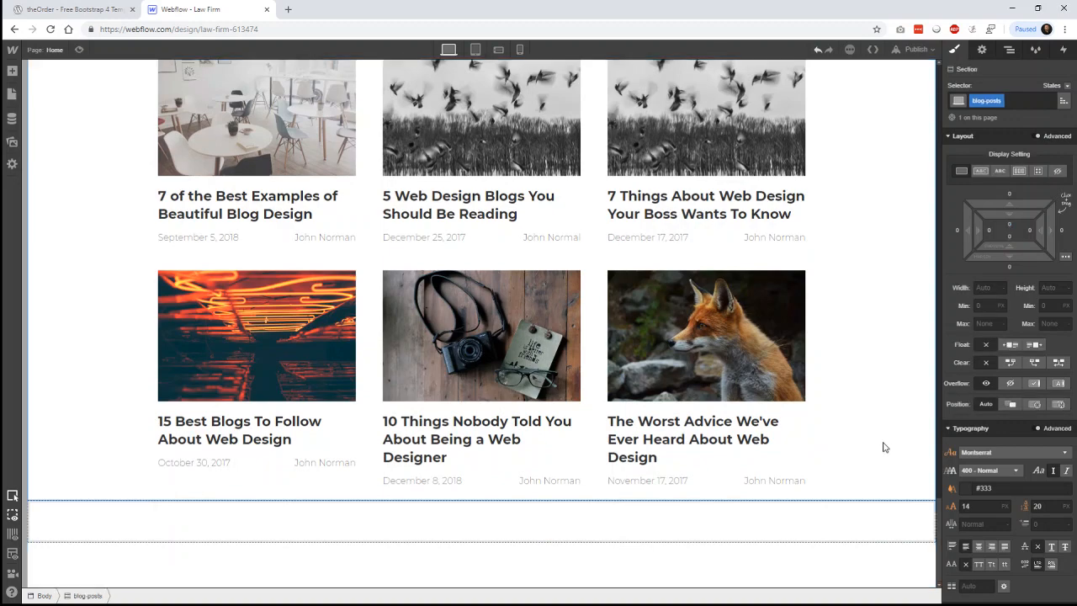
{"action": "scroll", "coordinate": [883, 446], "scroll_direction": "up", "scroll_amount": 2}
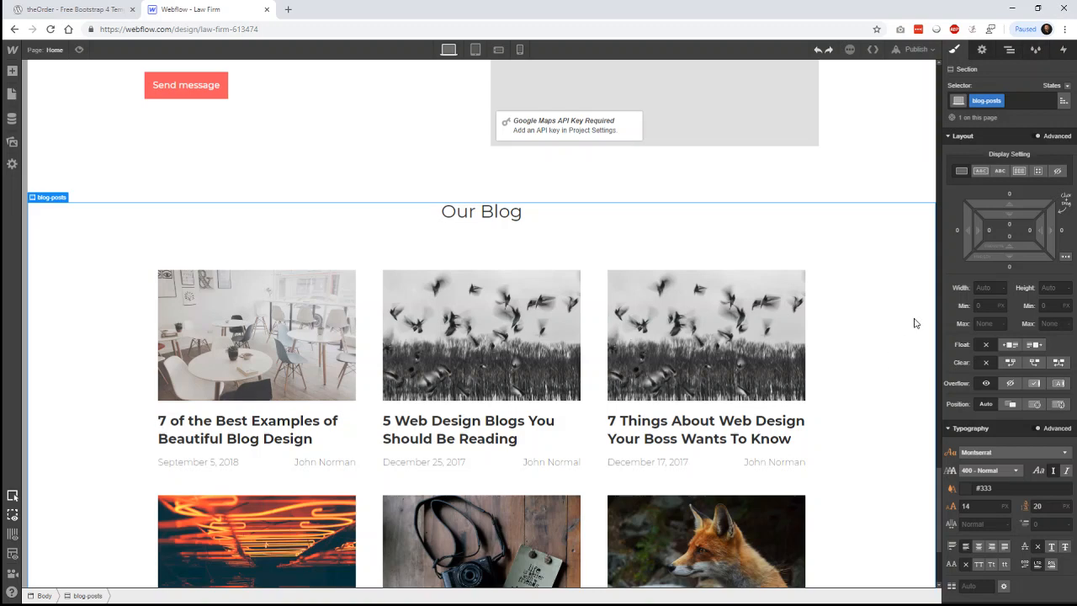
{"action": "left_click", "coordinate": [1010, 224]}
{"action": "type", "text": "64"}
{"action": "key", "text": "Return"}
{"action": "left_click", "coordinate": [1010, 239]}
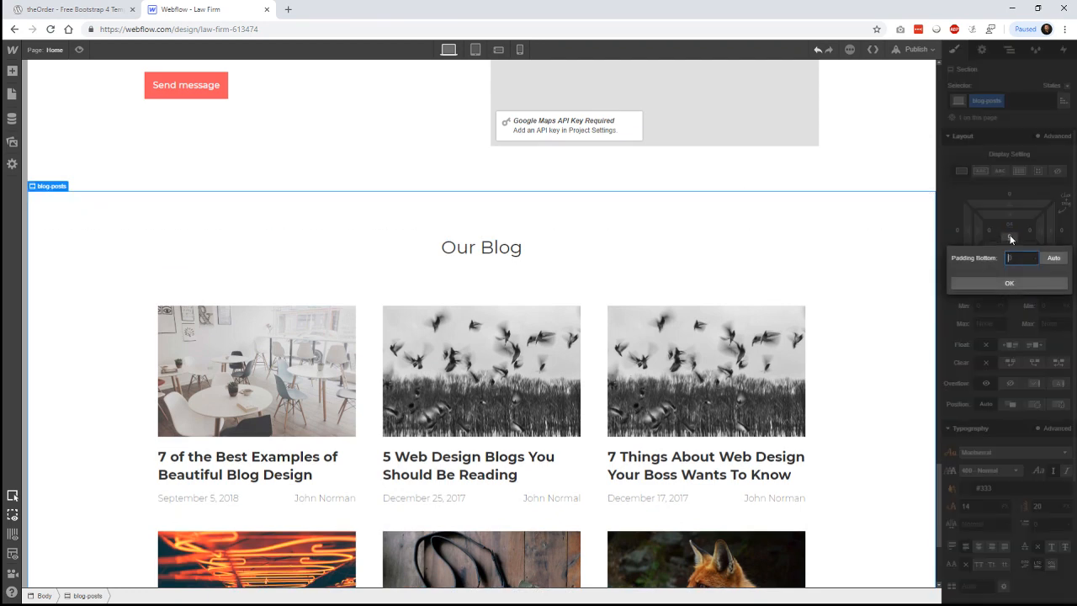
{"action": "type", "text": "80"}
{"action": "key", "text": "Return"}
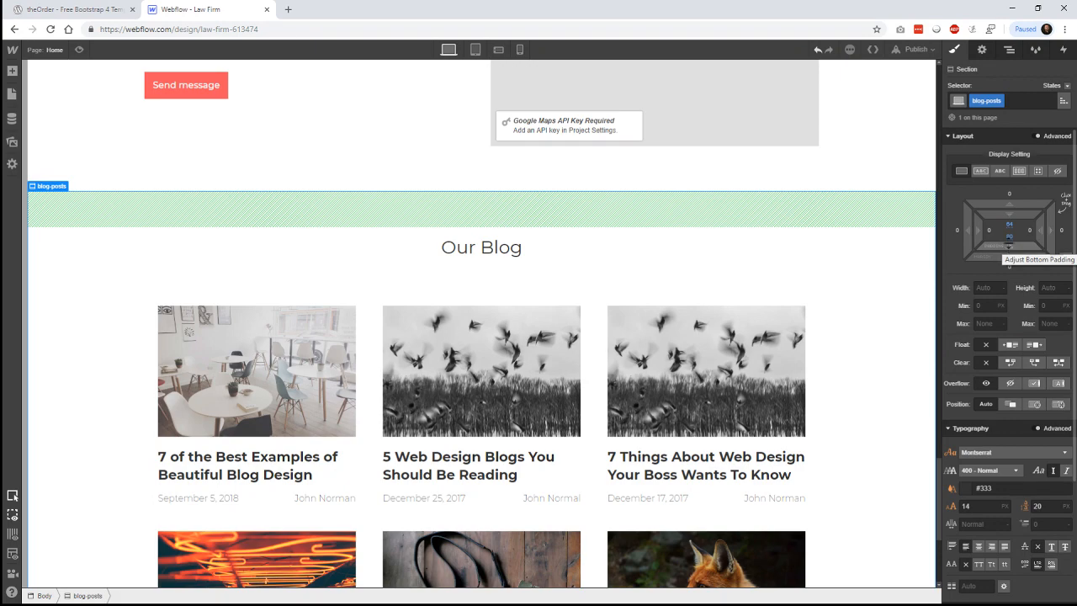
{"action": "scroll", "coordinate": [896, 326], "scroll_direction": "down", "scroll_amount": 2}
{"action": "scroll", "coordinate": [896, 327], "scroll_direction": "up", "scroll_amount": 5}
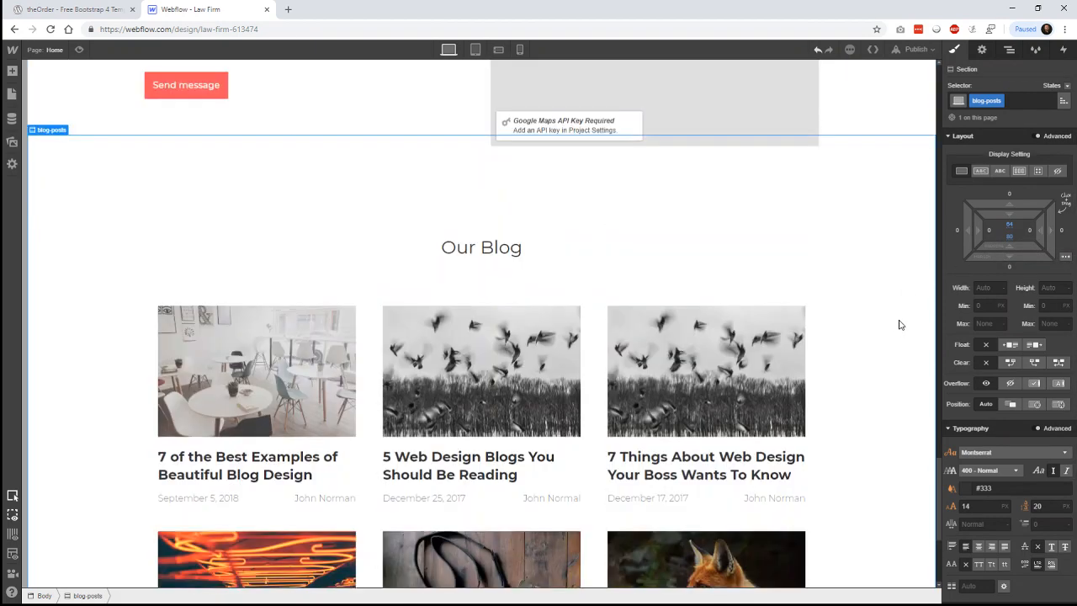
{"action": "left_click", "coordinate": [893, 345]}
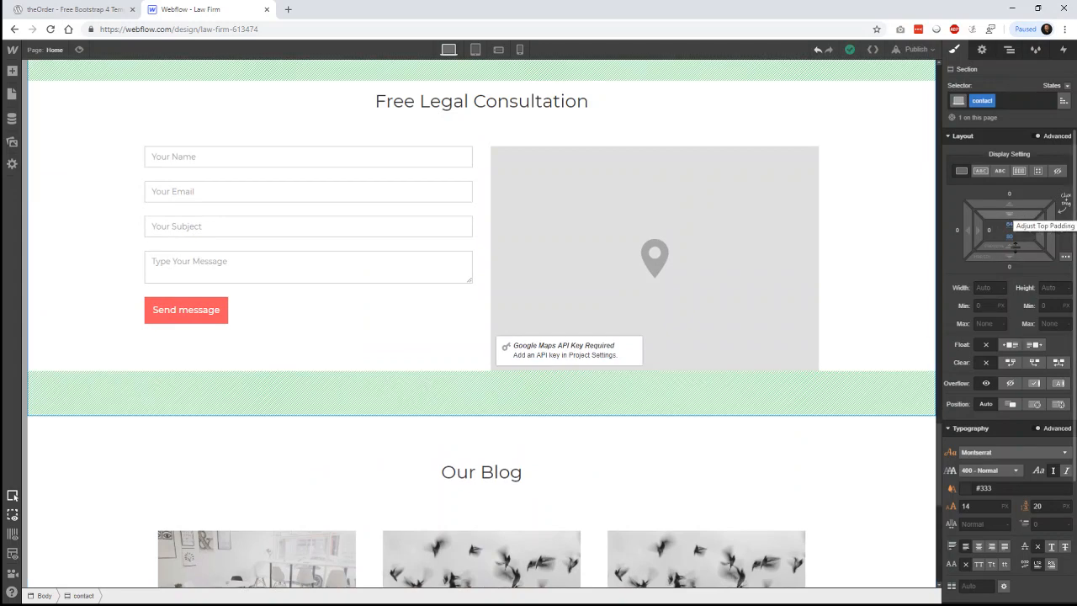
{"action": "scroll", "coordinate": [913, 401], "scroll_direction": "down", "scroll_amount": 5}
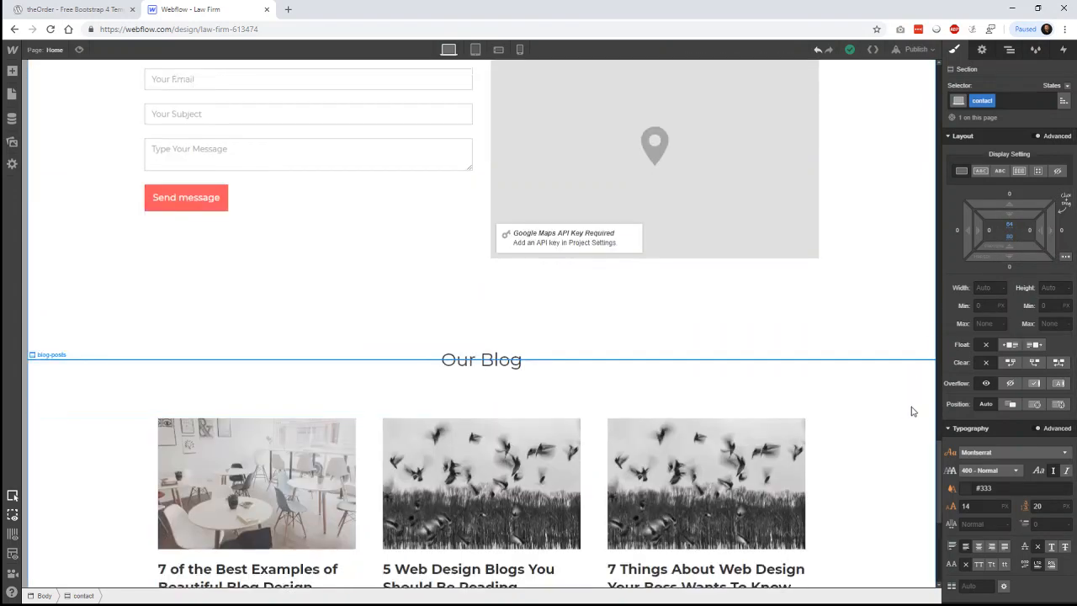
{"action": "scroll", "coordinate": [906, 395], "scroll_direction": "down", "scroll_amount": 1}
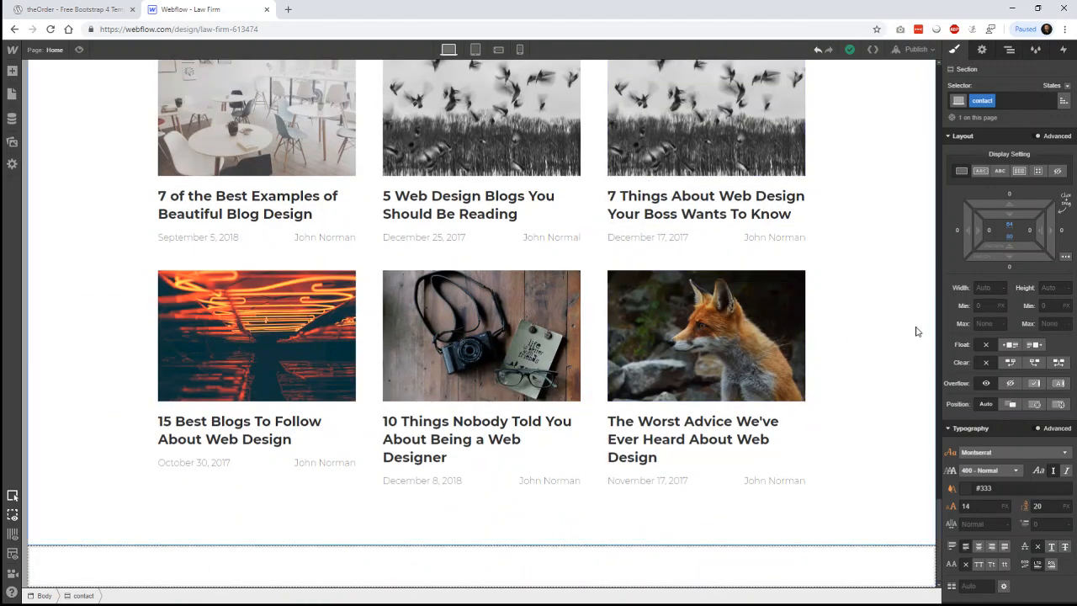
- Open the first theOrder blog post and scroll down through the article
{"action": "left_click", "coordinate": [79, 11]}
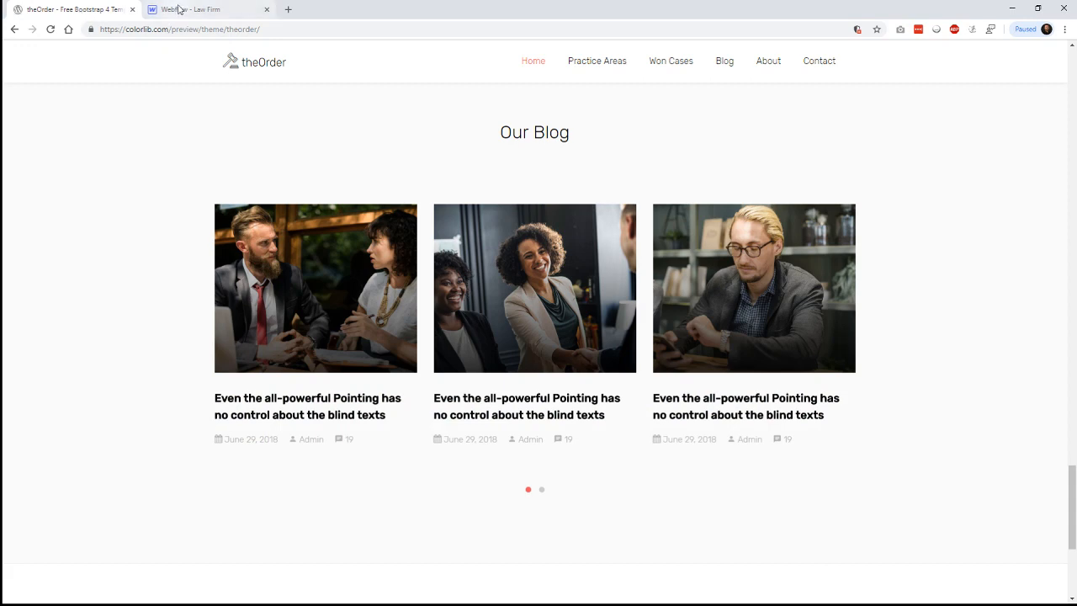
{"action": "left_click", "coordinate": [375, 292]}
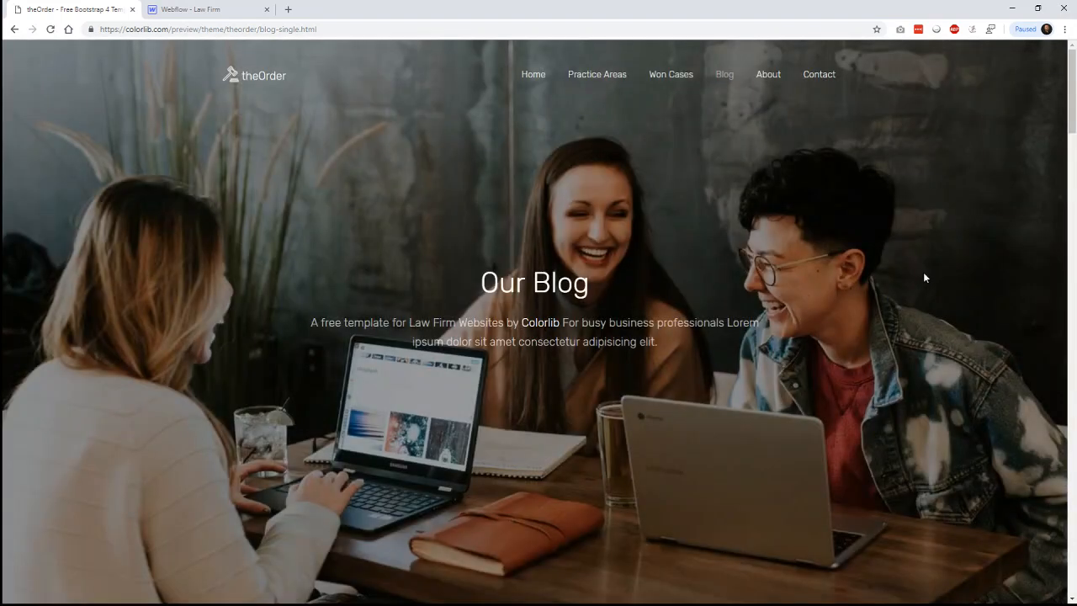
{"action": "scroll", "coordinate": [924, 277], "scroll_direction": "down", "scroll_amount": 8}
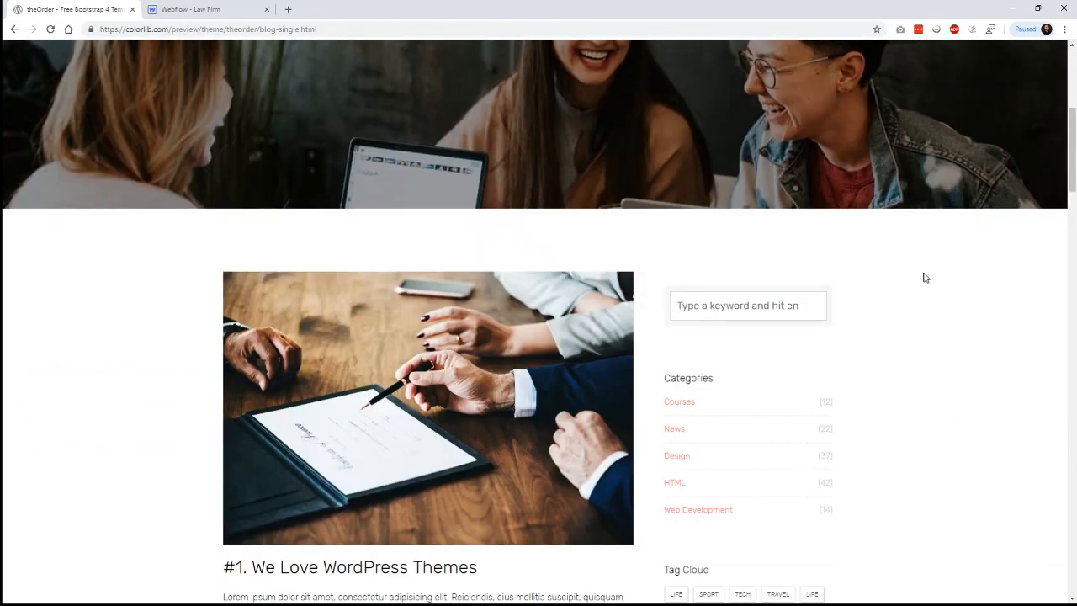
{"action": "scroll", "coordinate": [924, 277], "scroll_direction": "down", "scroll_amount": 4}
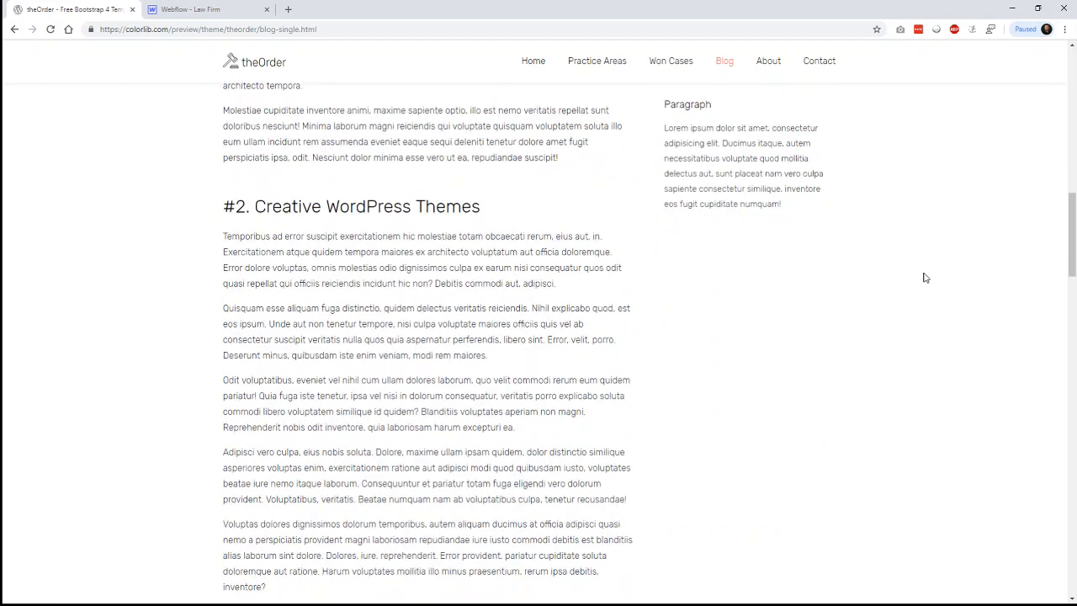
{"action": "scroll", "coordinate": [924, 277], "scroll_direction": "down", "scroll_amount": 2}
{"action": "scroll", "coordinate": [924, 276], "scroll_direction": "down", "scroll_amount": 5}
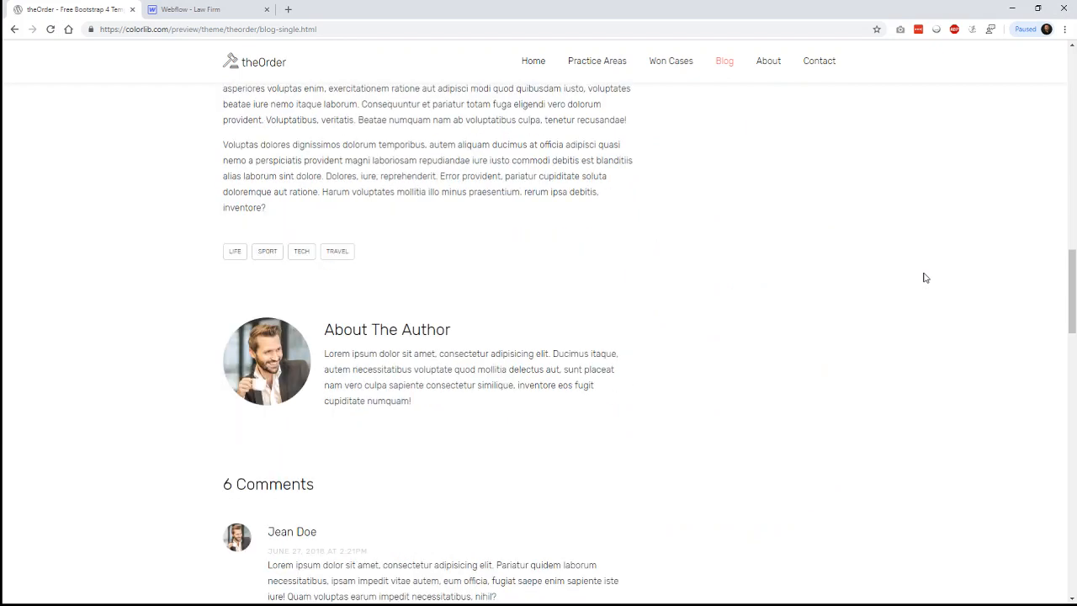
{"action": "scroll", "coordinate": [924, 277], "scroll_direction": "down", "scroll_amount": 3}
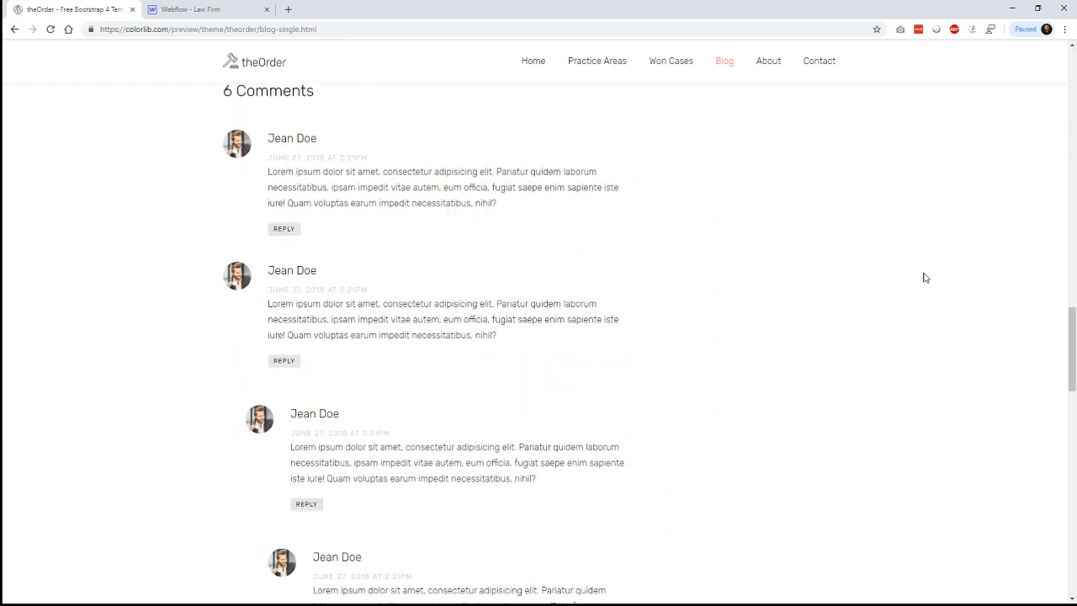
{"action": "scroll", "coordinate": [925, 277], "scroll_direction": "down", "scroll_amount": 7}
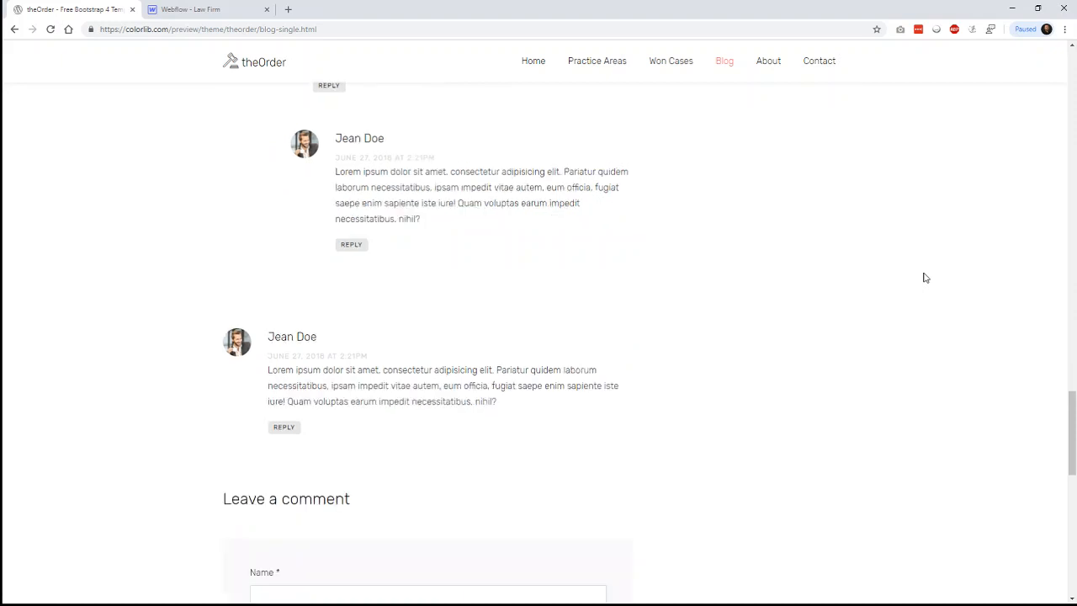
{"action": "scroll", "coordinate": [925, 277], "scroll_direction": "down", "scroll_amount": 3}
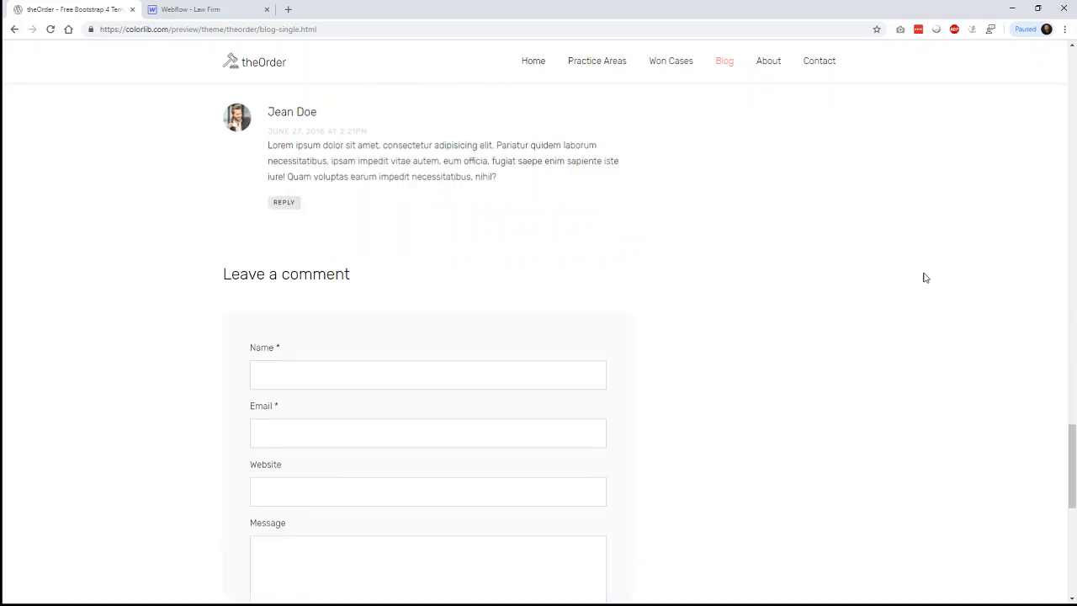
{"action": "scroll", "coordinate": [923, 278], "scroll_direction": "down", "scroll_amount": 5}
- Scroll back up to the '#1. We Love WordPress Themes' title and categories sidebar
{"action": "scroll", "coordinate": [924, 278], "scroll_direction": "up", "scroll_amount": 3}
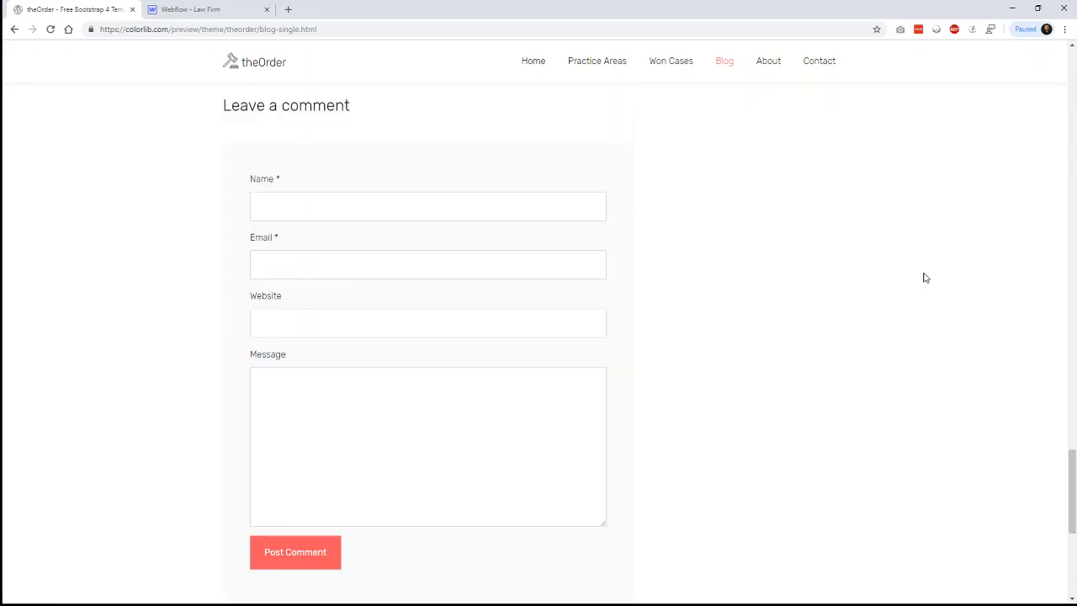
{"action": "scroll", "coordinate": [926, 278], "scroll_direction": "up", "scroll_amount": 5}
{"action": "scroll", "coordinate": [690, 322], "scroll_direction": "up", "scroll_amount": 1}
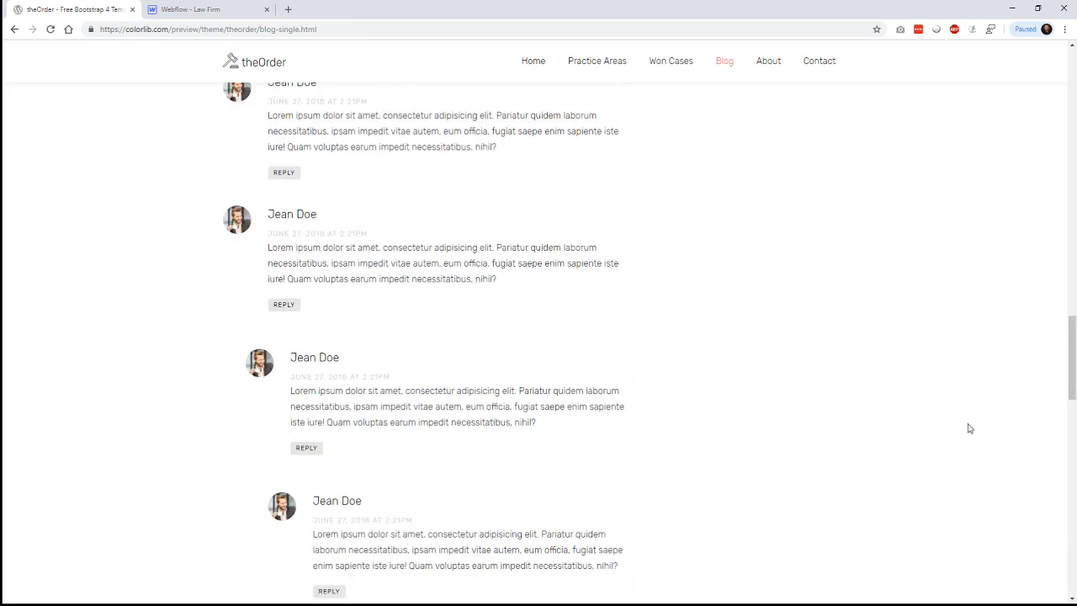
{"action": "scroll", "coordinate": [972, 431], "scroll_direction": "up", "scroll_amount": 5}
{"action": "scroll", "coordinate": [976, 433], "scroll_direction": "up", "scroll_amount": 3}
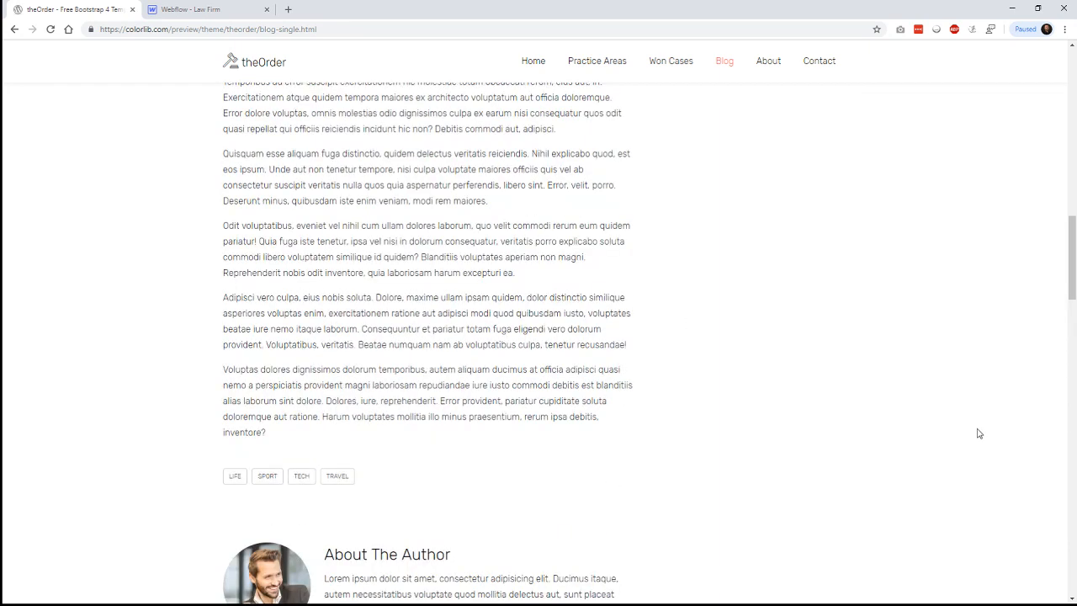
{"action": "scroll", "coordinate": [978, 434], "scroll_direction": "up", "scroll_amount": 8}
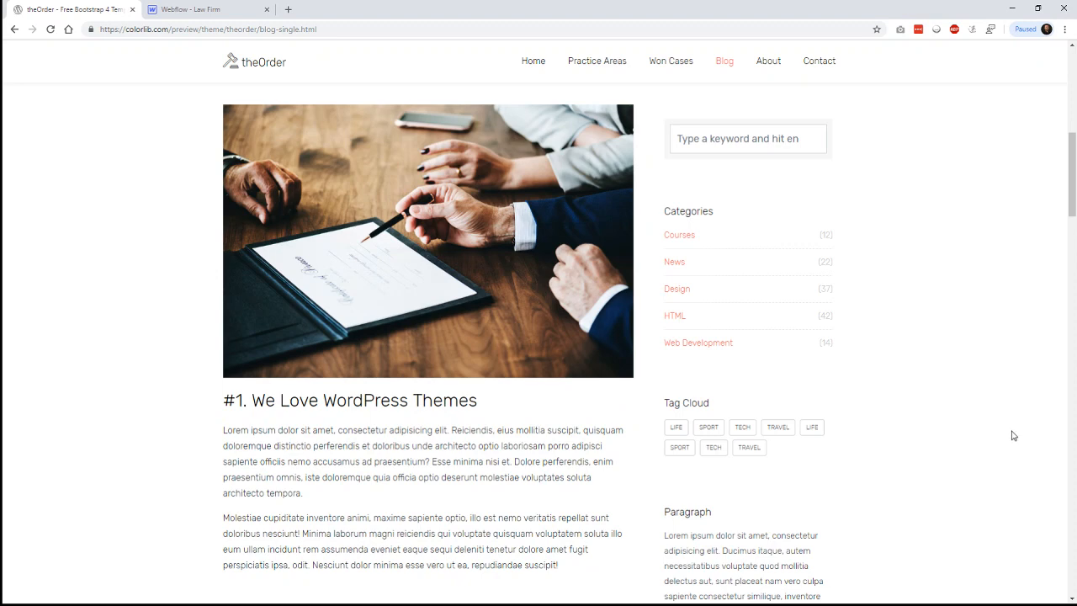
{"action": "scroll", "coordinate": [1013, 435], "scroll_direction": "up", "scroll_amount": 3}
{"action": "scroll", "coordinate": [1009, 433], "scroll_direction": "up", "scroll_amount": 4}
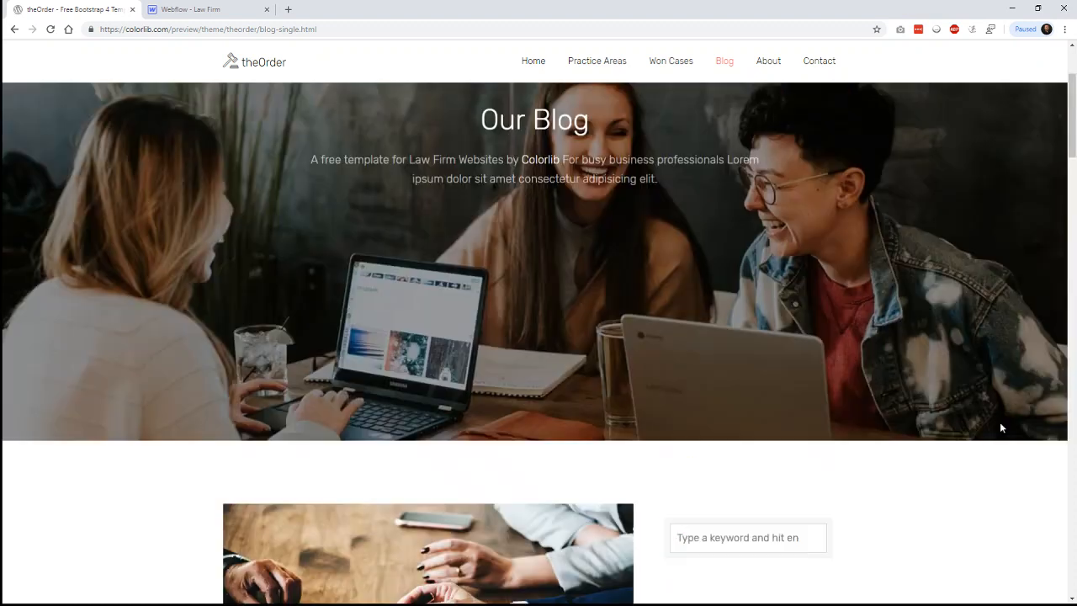
{"action": "scroll", "coordinate": [1004, 426], "scroll_direction": "up", "scroll_amount": 1}
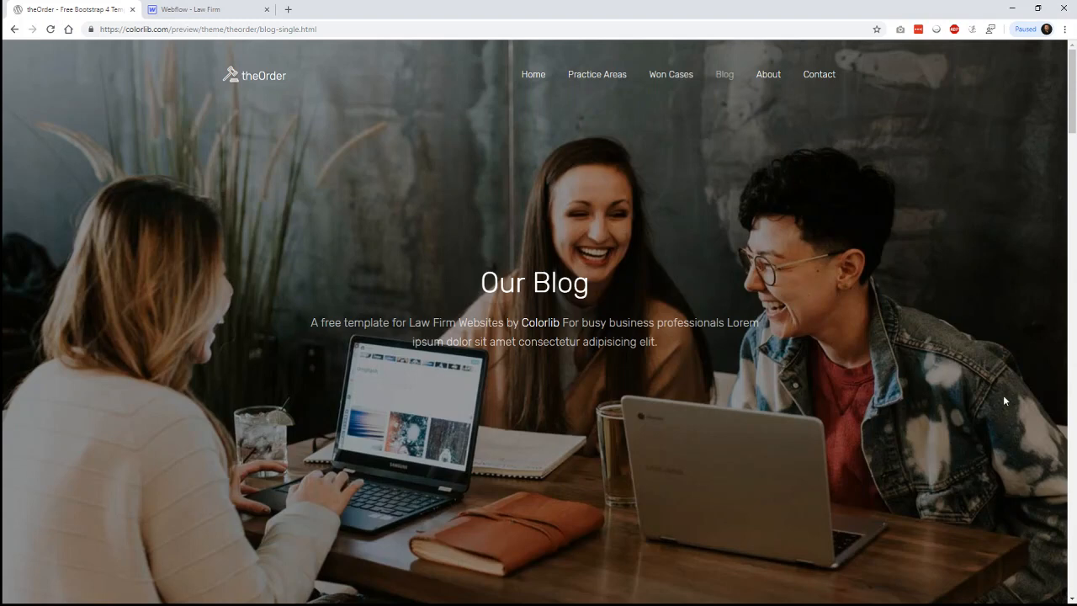
{"action": "scroll", "coordinate": [982, 392], "scroll_direction": "down", "scroll_amount": 3}
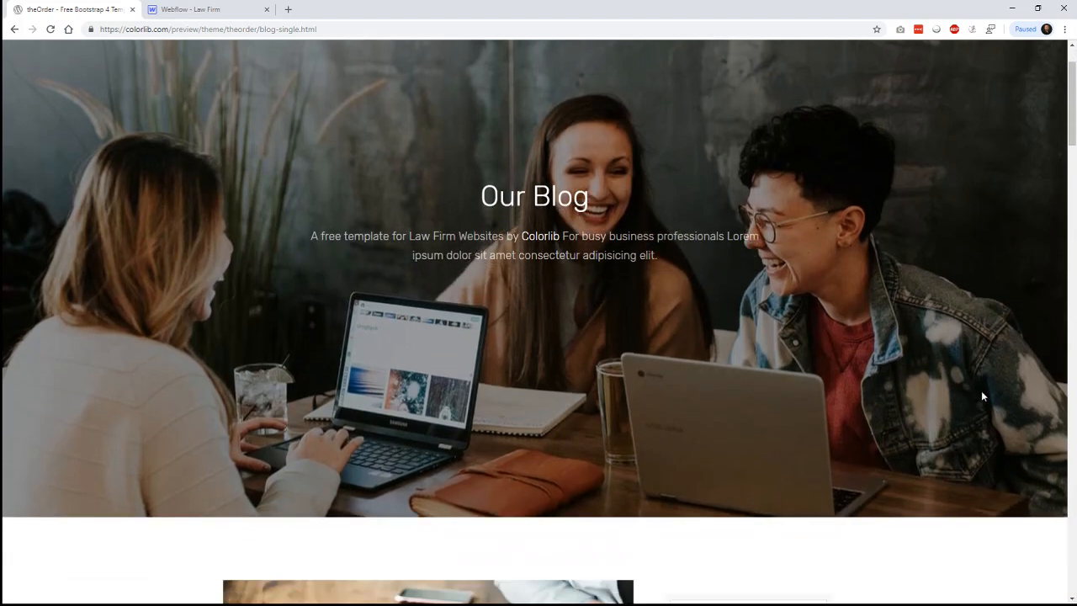
{"action": "scroll", "coordinate": [981, 396], "scroll_direction": "down", "scroll_amount": 6}
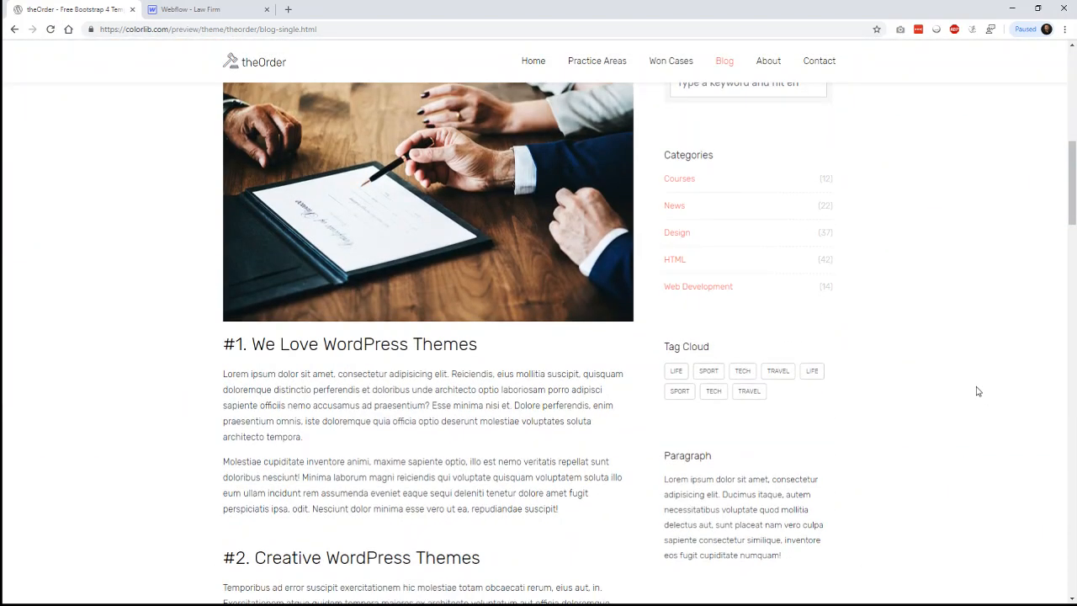
- Preview the law-firm page and scroll through the six-post, three-column Our Blog grid
{"action": "left_click", "coordinate": [213, 10]}
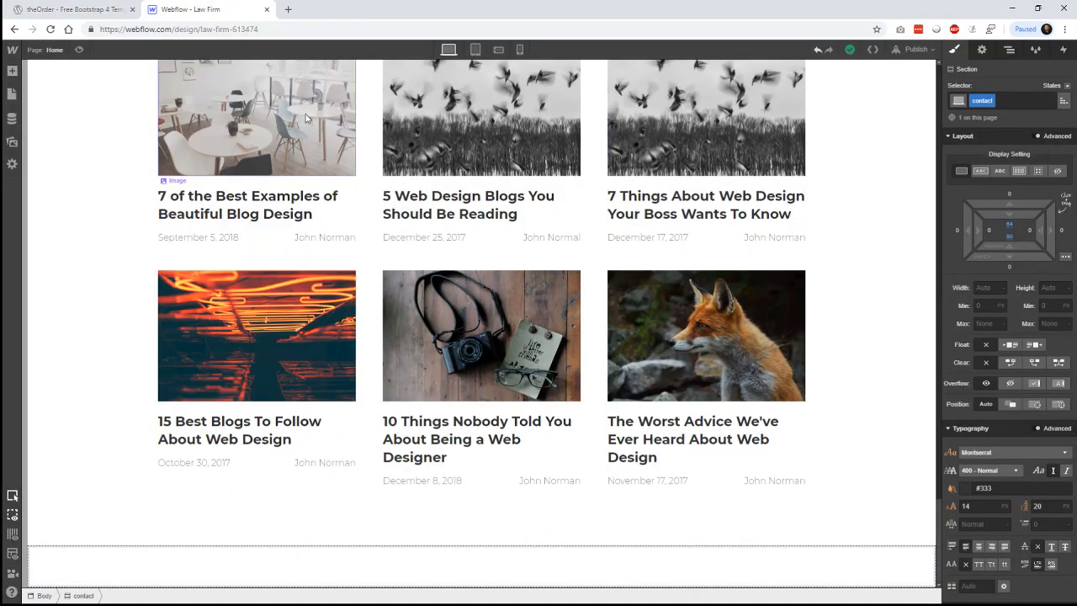
{"action": "scroll", "coordinate": [91, 151], "scroll_direction": "up", "scroll_amount": 1}
{"action": "scroll", "coordinate": [93, 149], "scroll_direction": "up", "scroll_amount": 3}
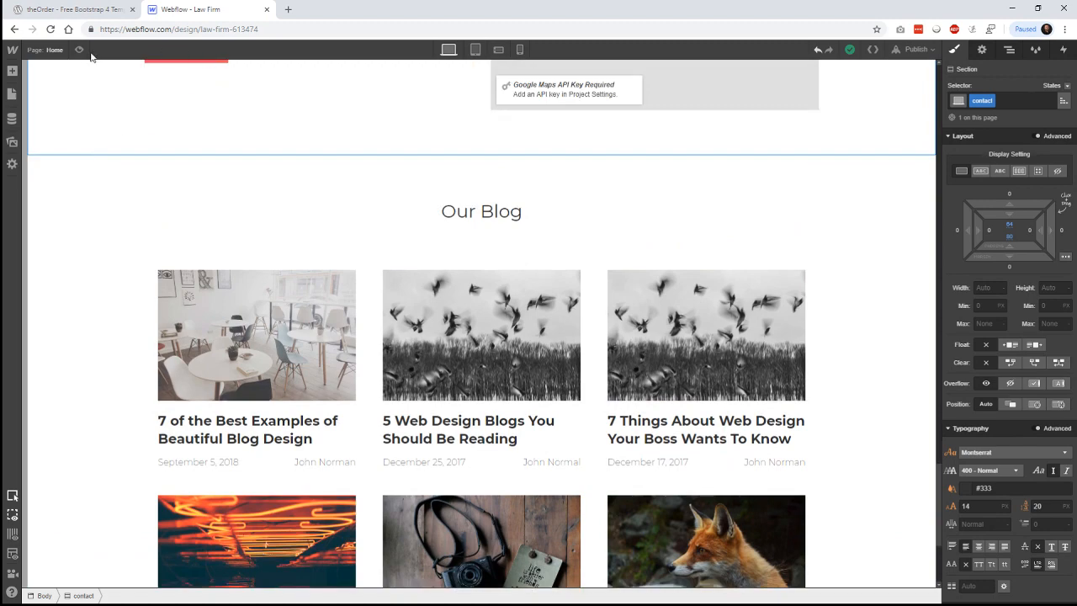
{"action": "key", "text": "ctrl+shift+p"}
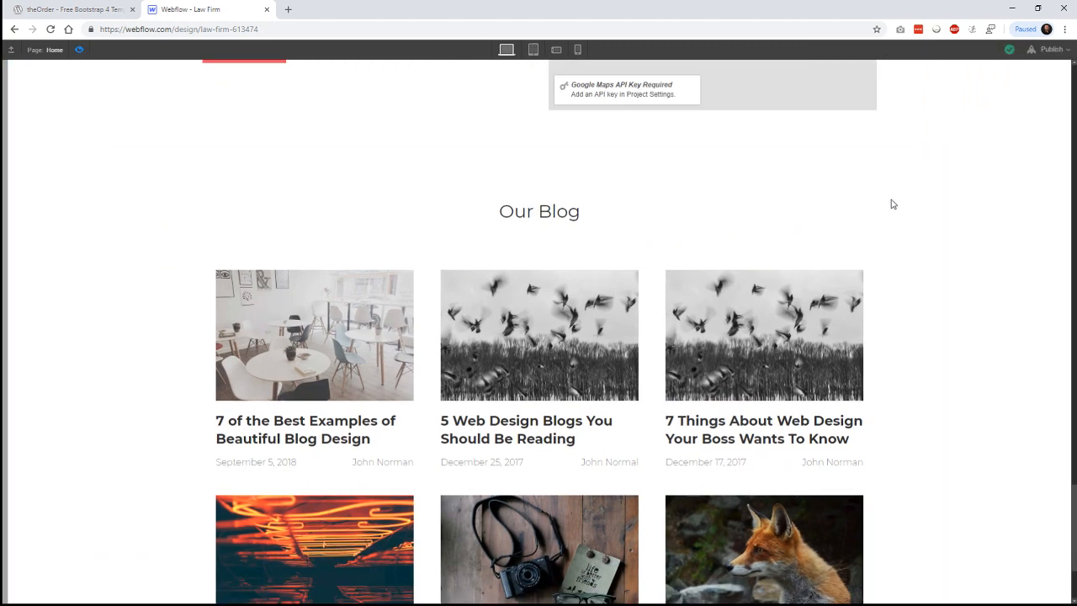
{"action": "scroll", "coordinate": [922, 212], "scroll_direction": "down", "scroll_amount": 2}
{"action": "scroll", "coordinate": [922, 213], "scroll_direction": "down", "scroll_amount": 1}
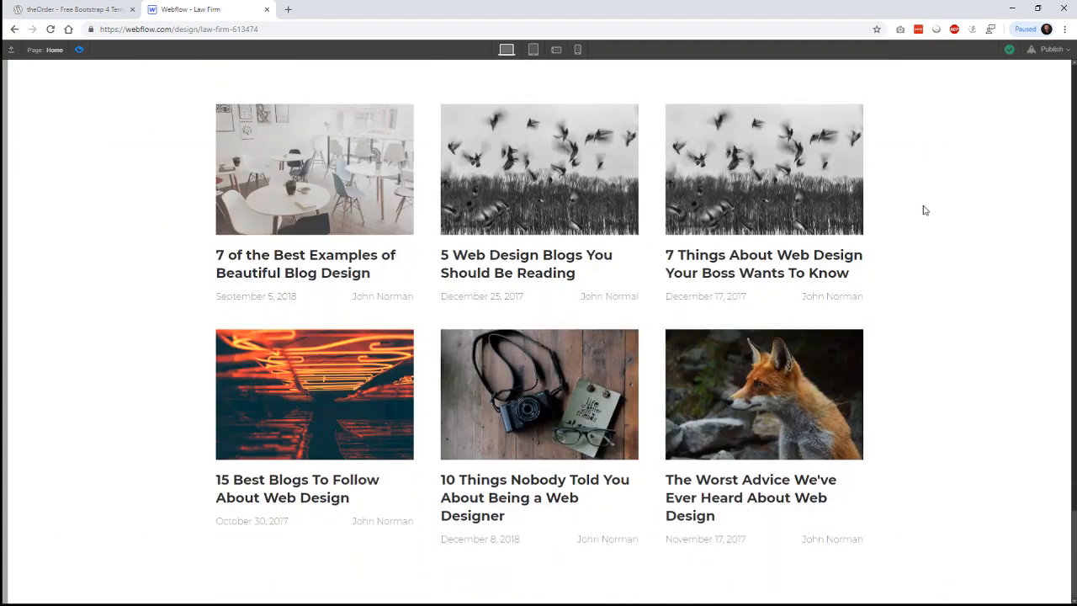
{"action": "scroll", "coordinate": [916, 212], "scroll_direction": "up", "scroll_amount": 1}
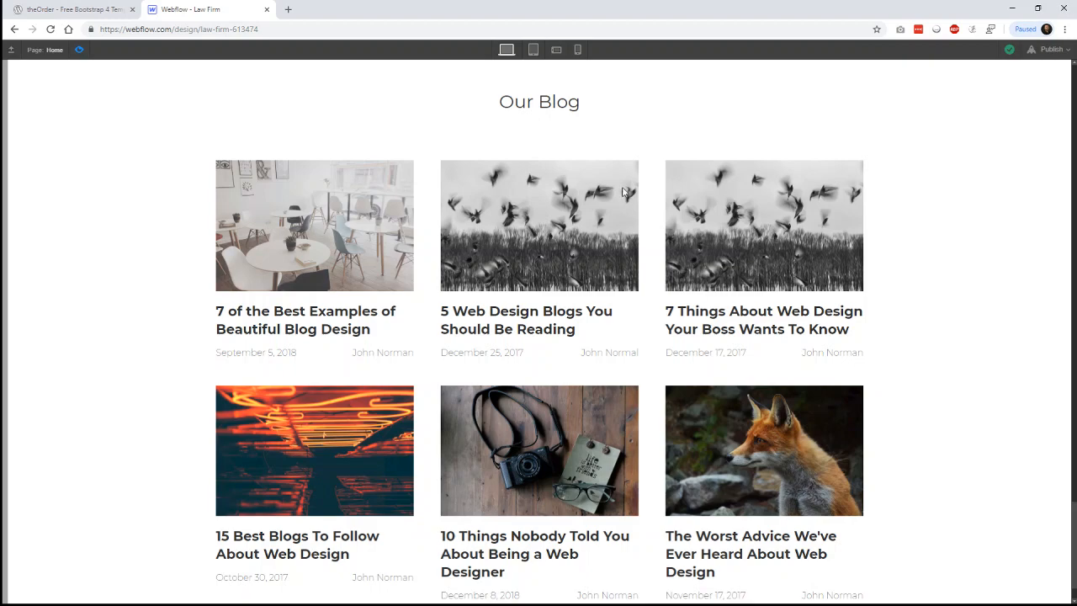
{"action": "scroll", "coordinate": [548, 154], "scroll_direction": "up", "scroll_amount": 3}
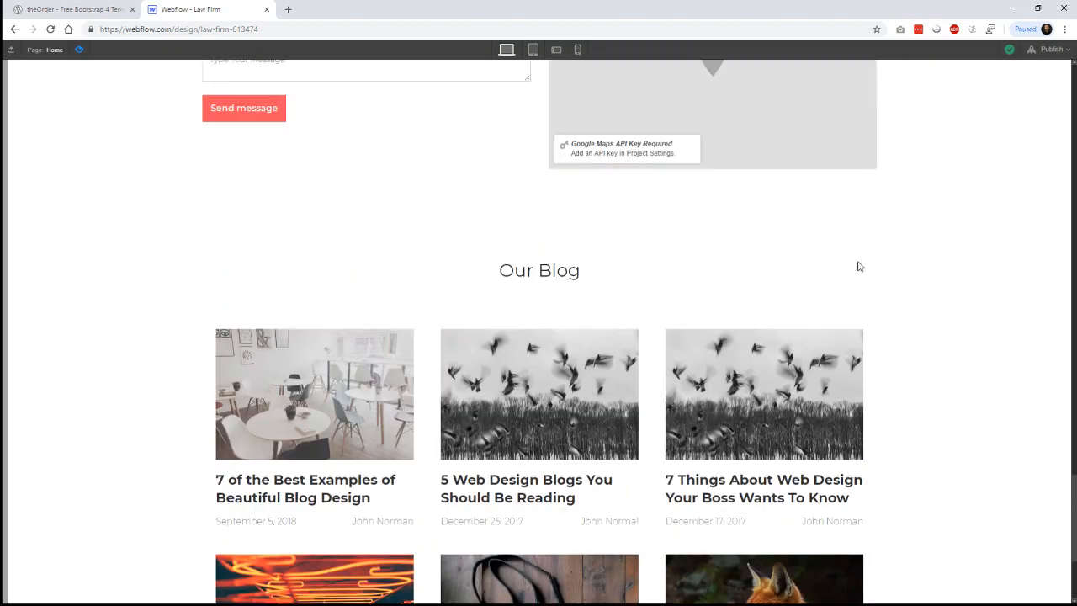
{"action": "scroll", "coordinate": [975, 284], "scroll_direction": "up", "scroll_amount": 2}
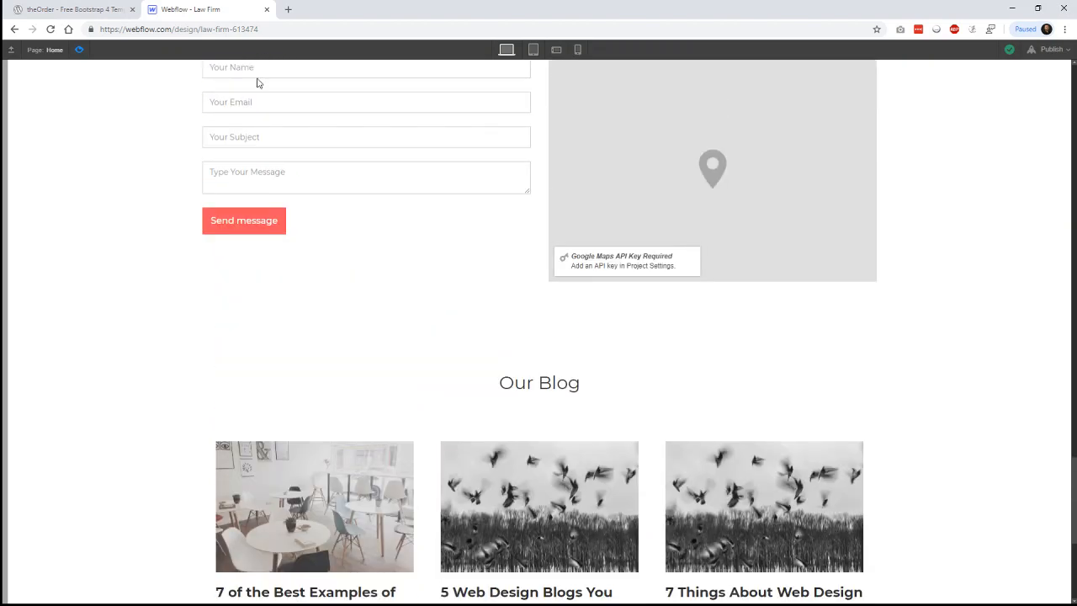
{"action": "left_click", "coordinate": [72, 9]}
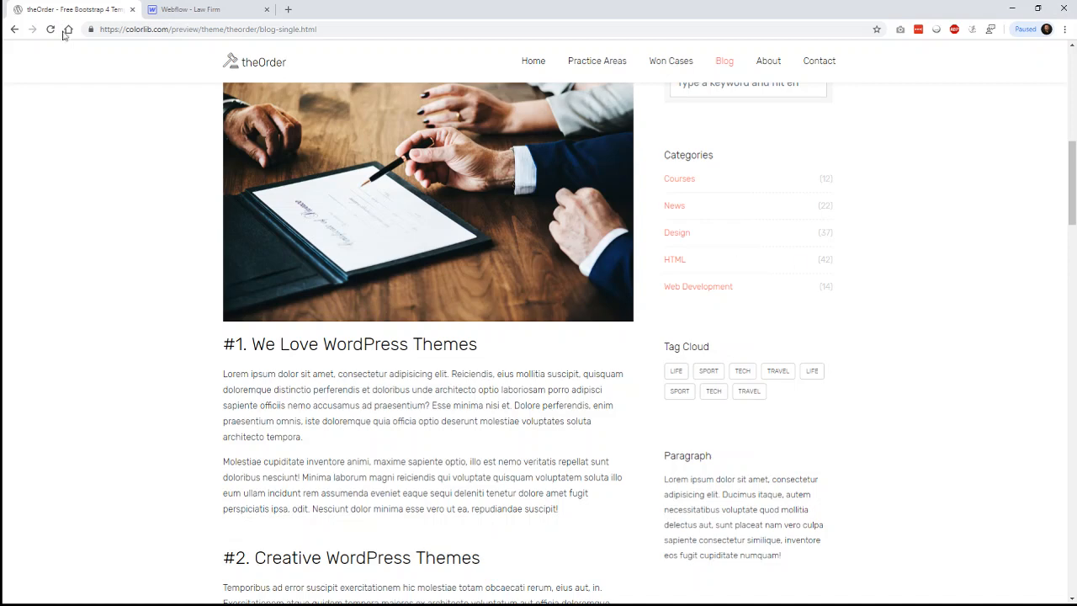
- Go back from the single-post article to the theOrder home page
{"action": "left_click", "coordinate": [14, 29]}
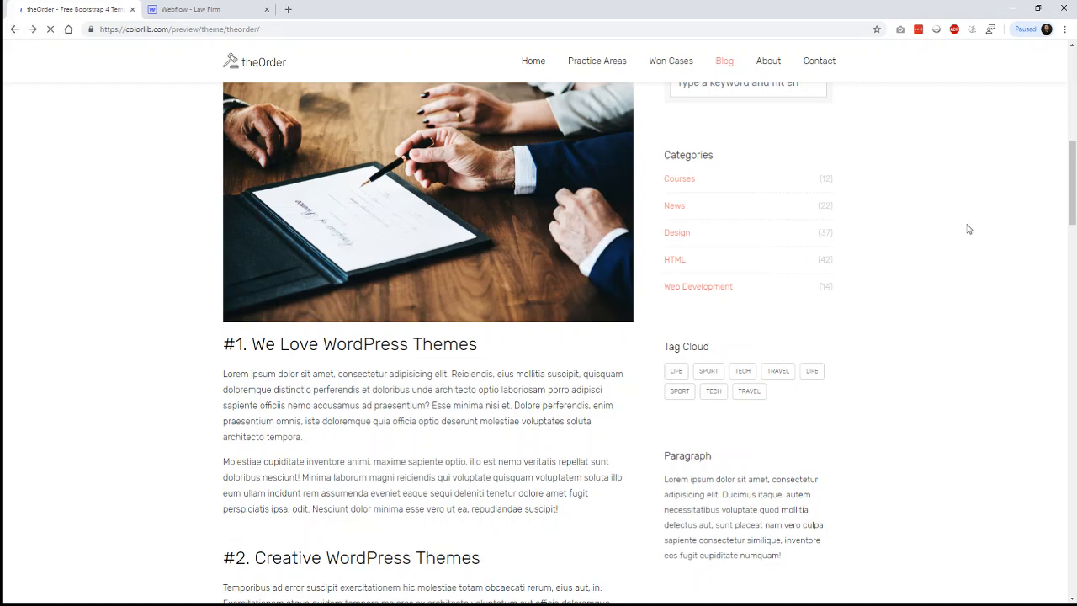